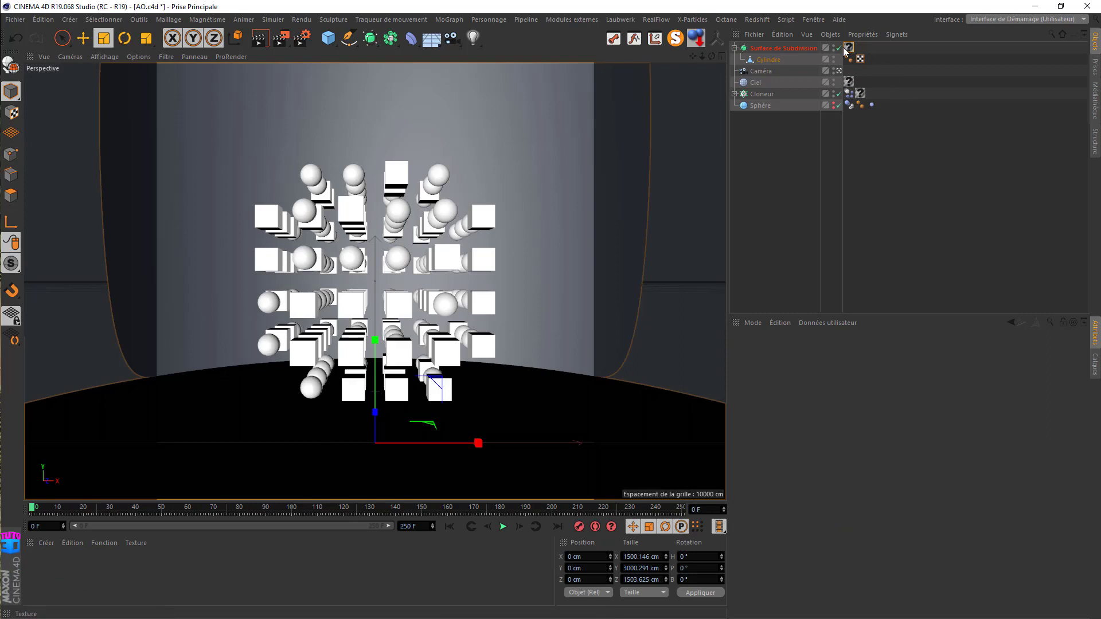
Delete the empty texture tags from Surface de Subdivision, Ciel and Cloneur, and remove the Ciel object
click(849, 48)
key(Delete)
click(849, 82)
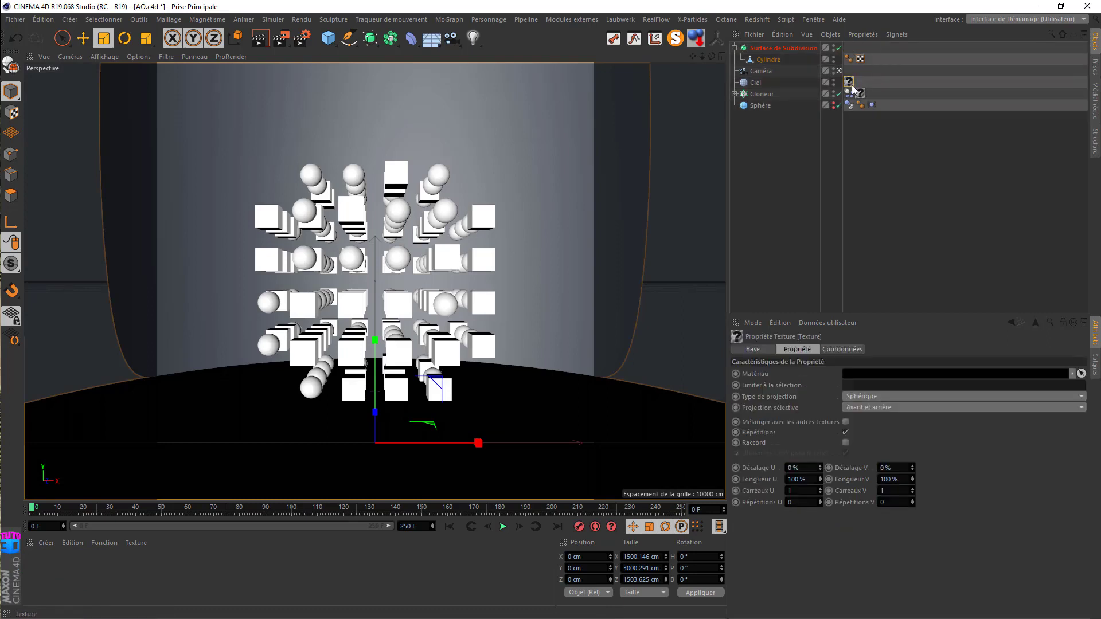
key(Delete)
click(860, 93)
key(Delete)
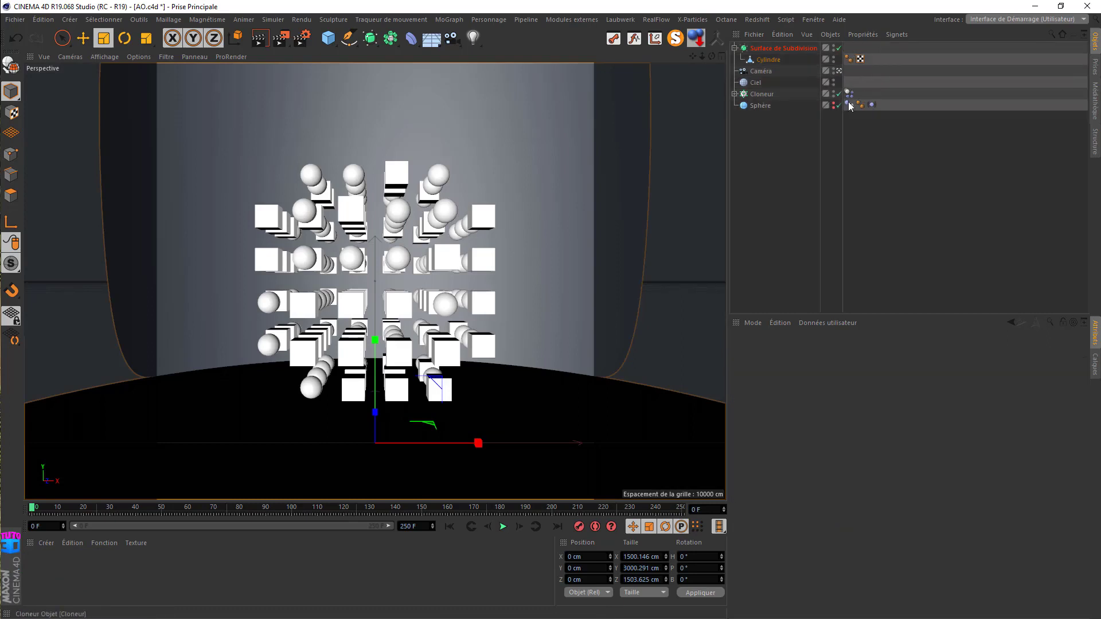
click(756, 83)
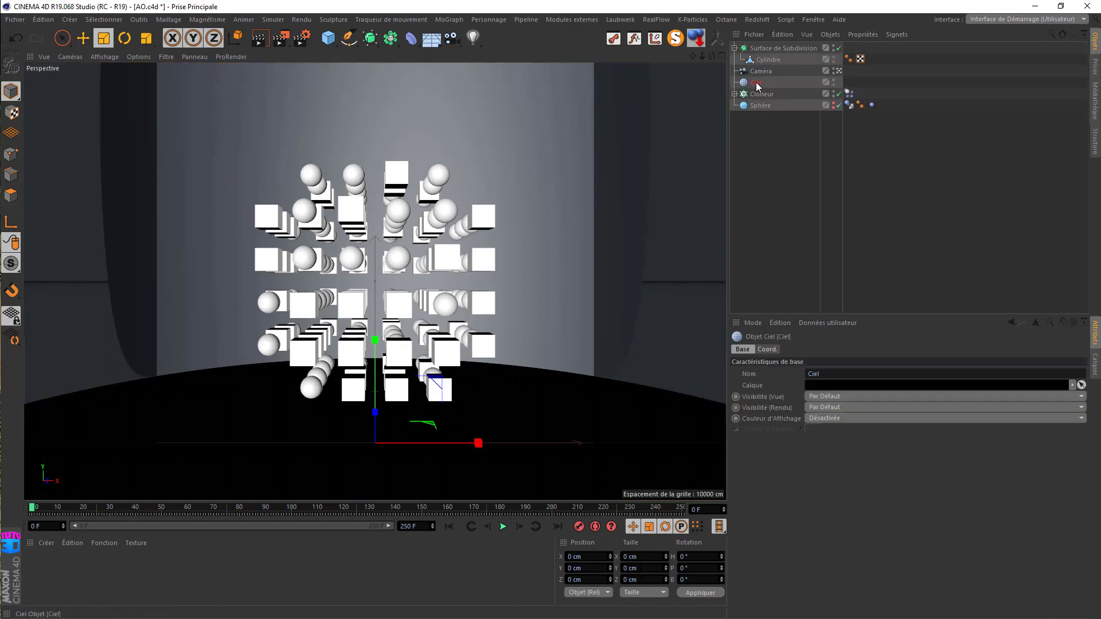
key(Delete)
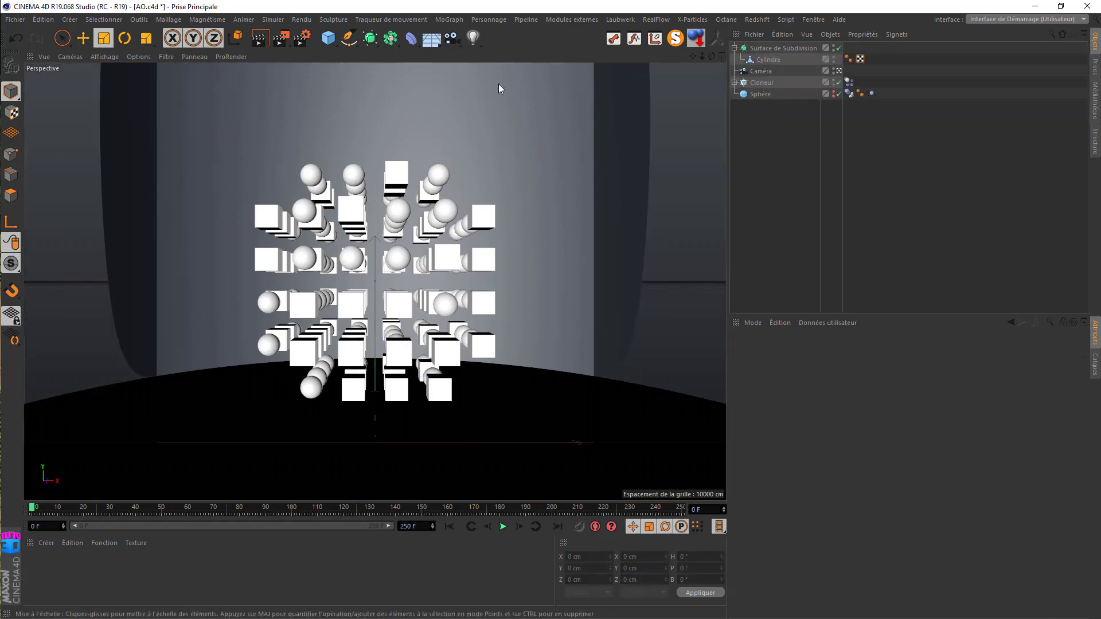
Switch the render engine to Redshift and check its basic sampling settings
click(301, 38)
click(462, 85)
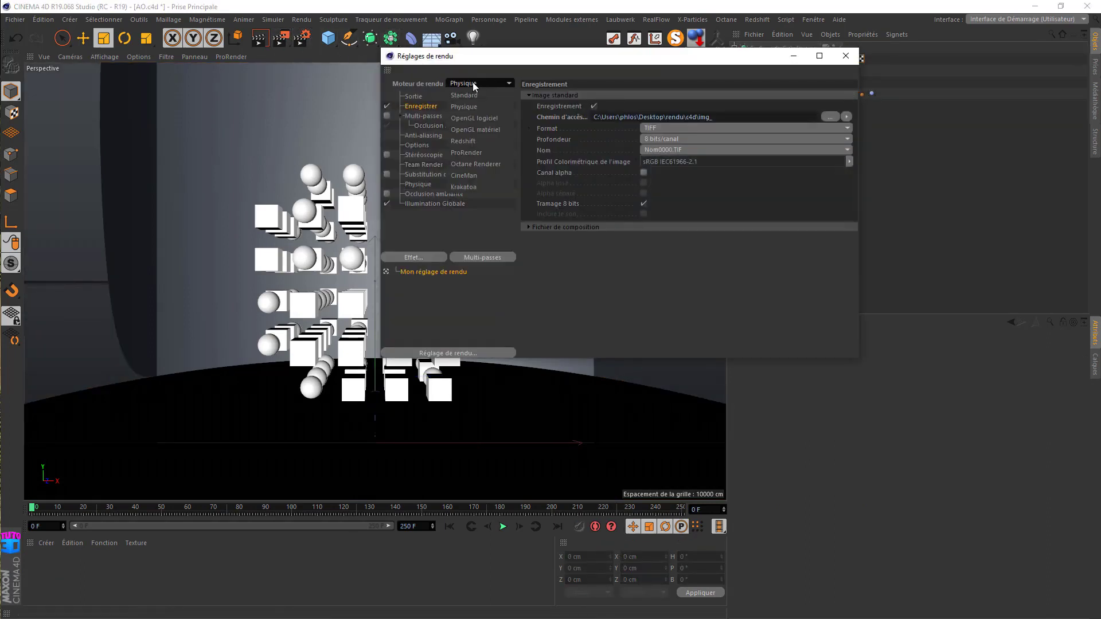
click(462, 142)
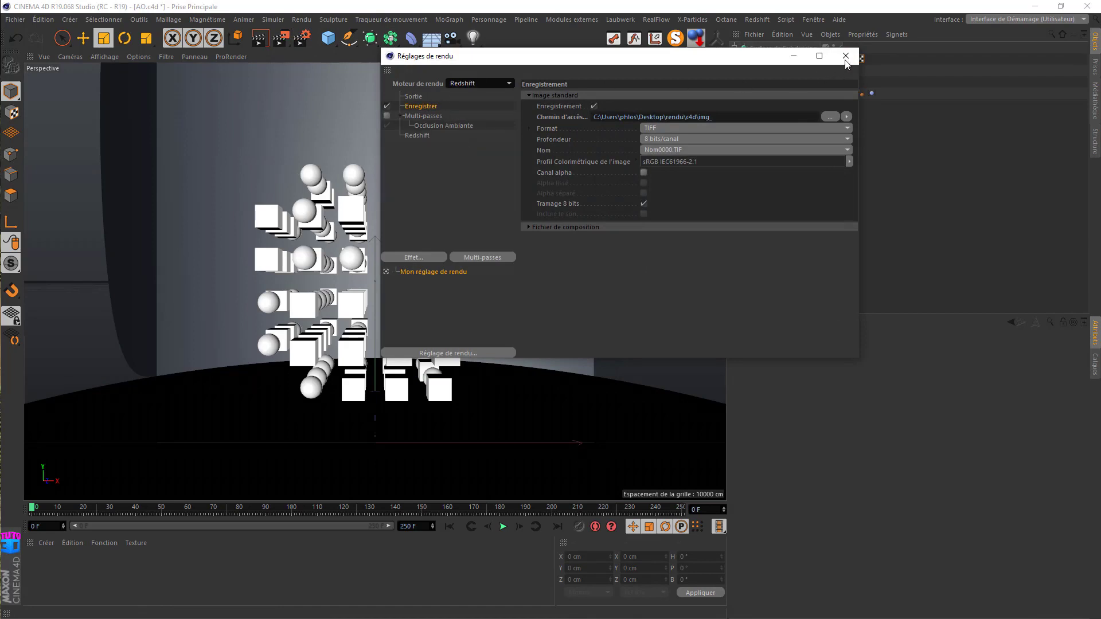
click(420, 136)
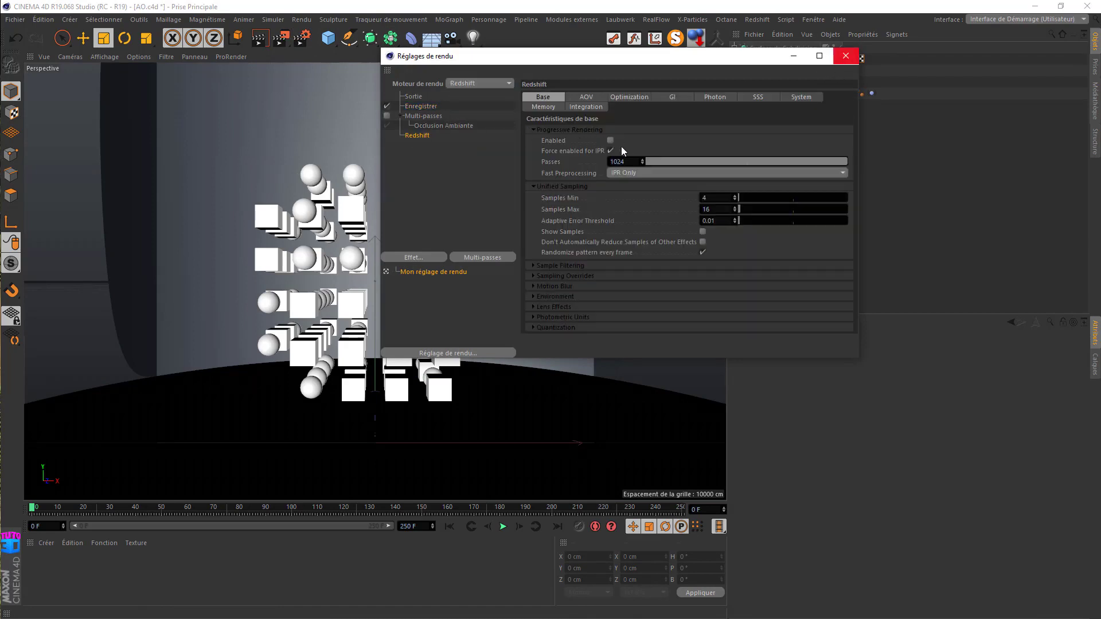
click(844, 57)
click(283, 40)
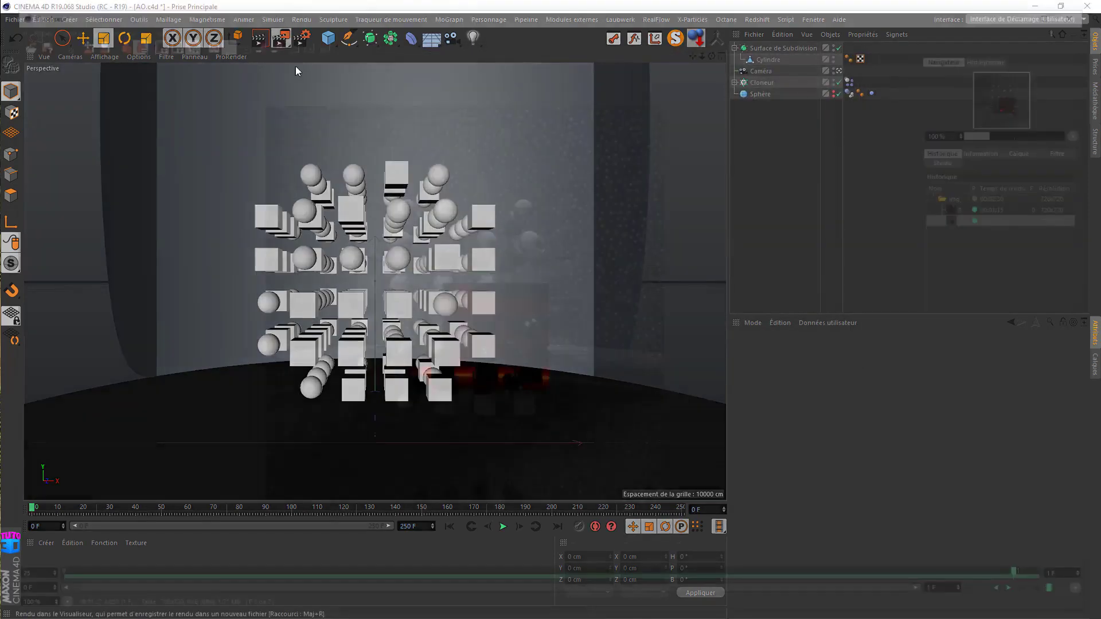
click(623, 356)
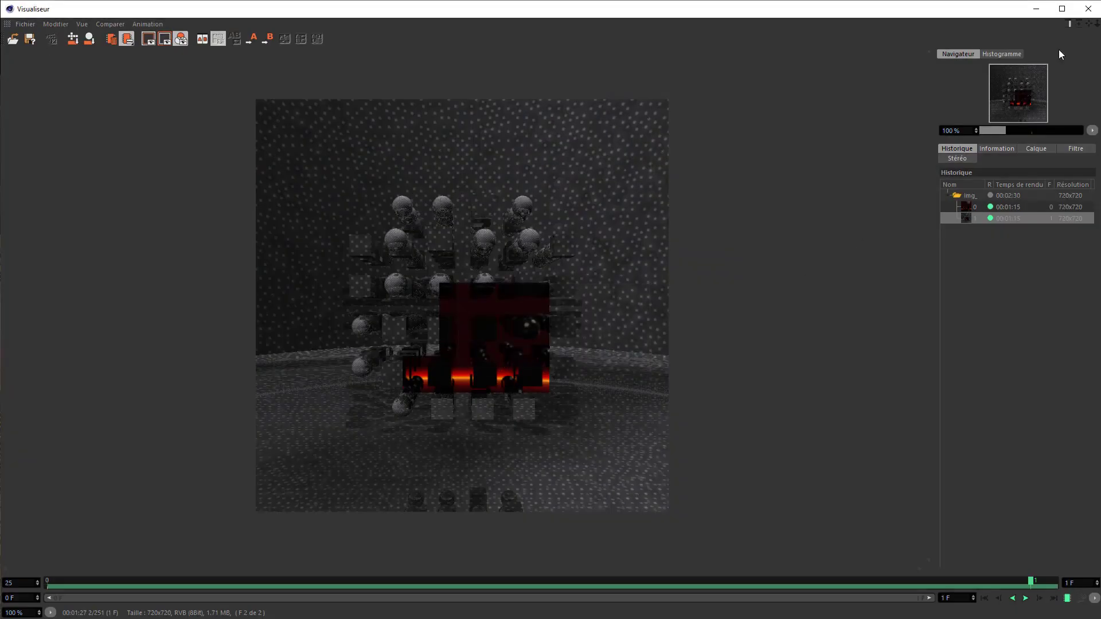
click(1088, 9)
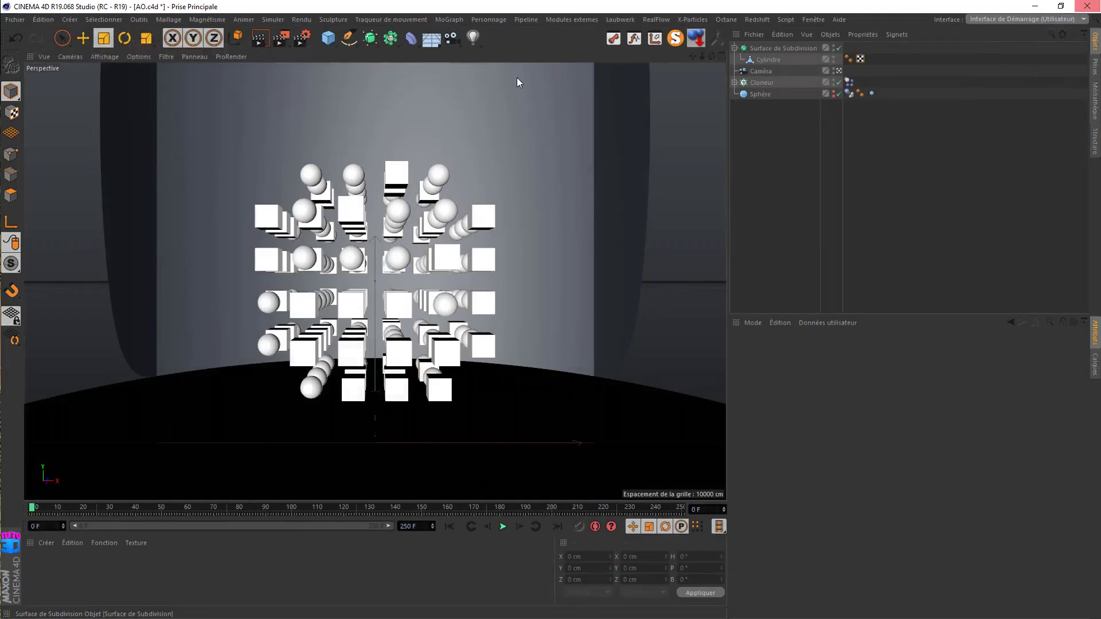
Limit the output frame range to Image courante and render the scene in the viewport
click(303, 40)
click(413, 96)
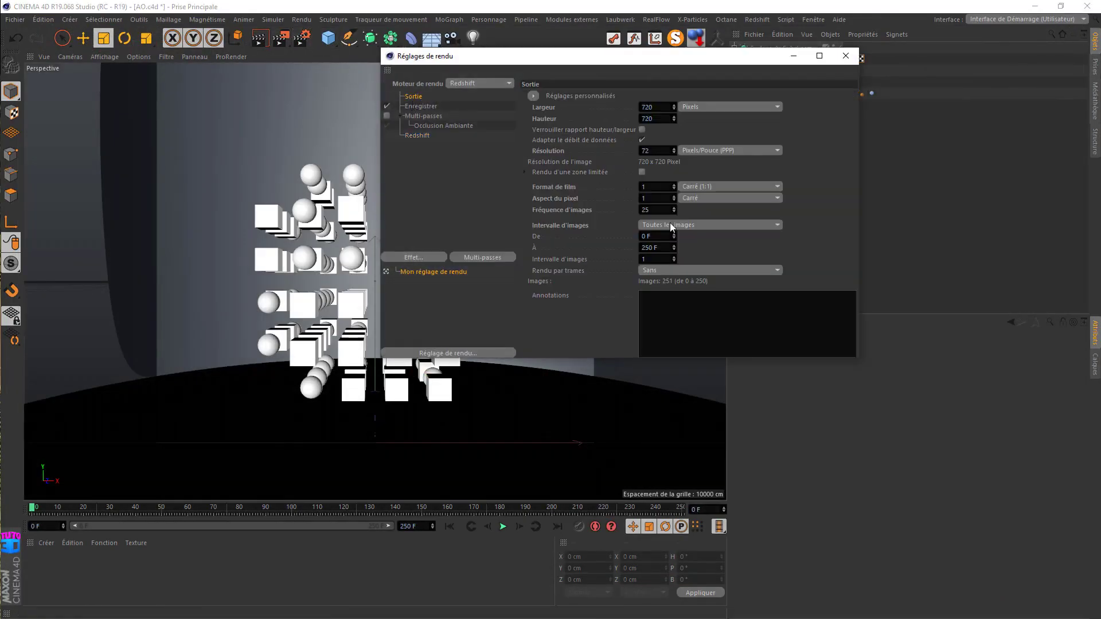
click(683, 225)
click(682, 248)
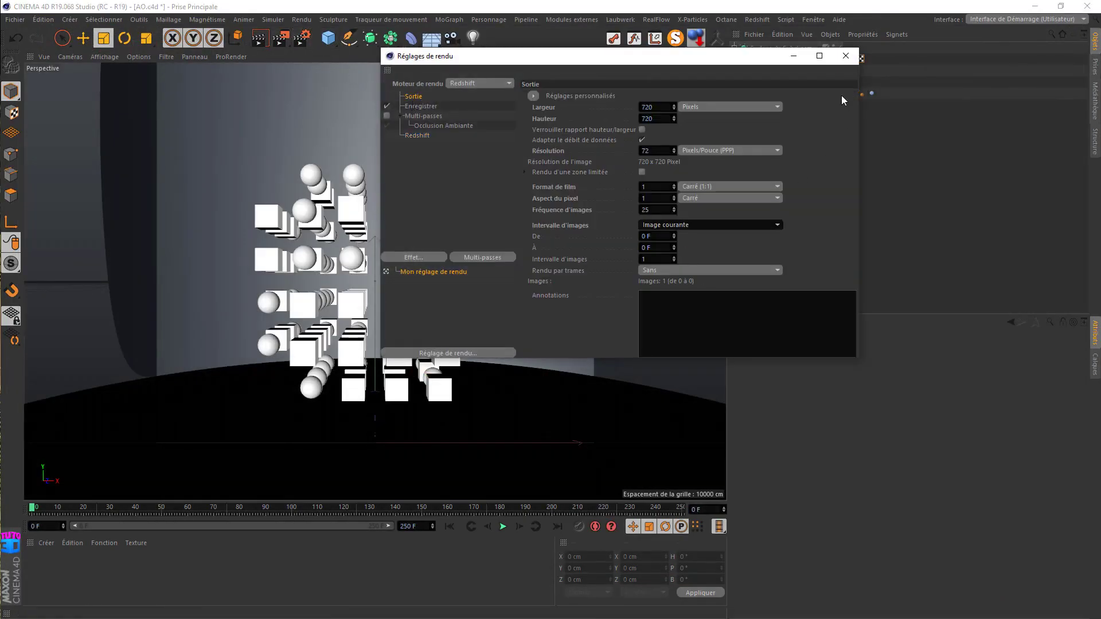
click(847, 60)
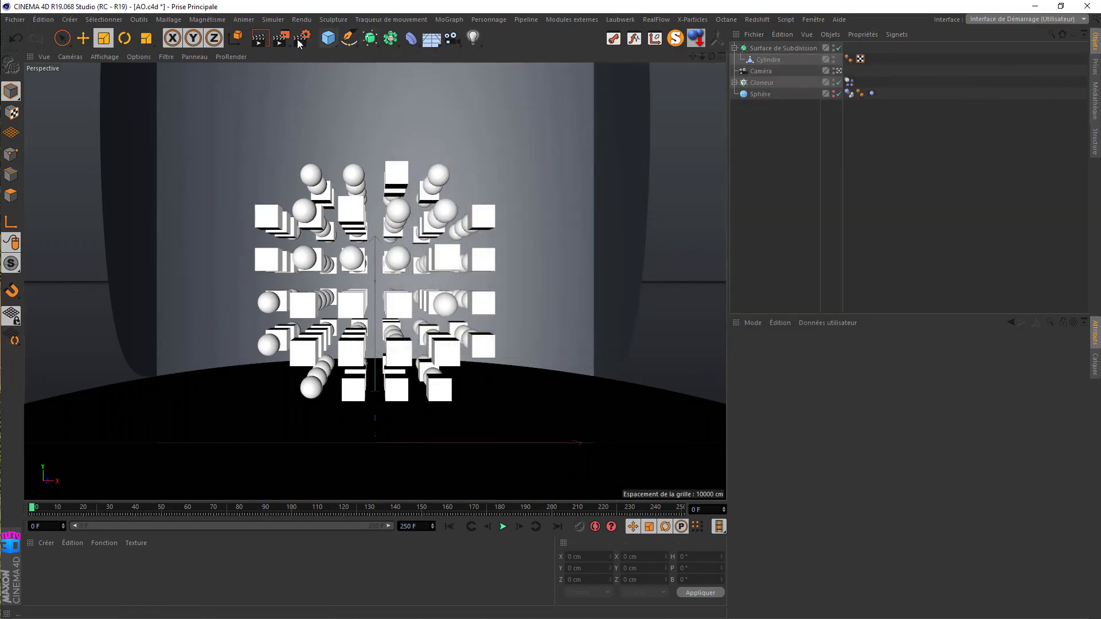
click(259, 40)
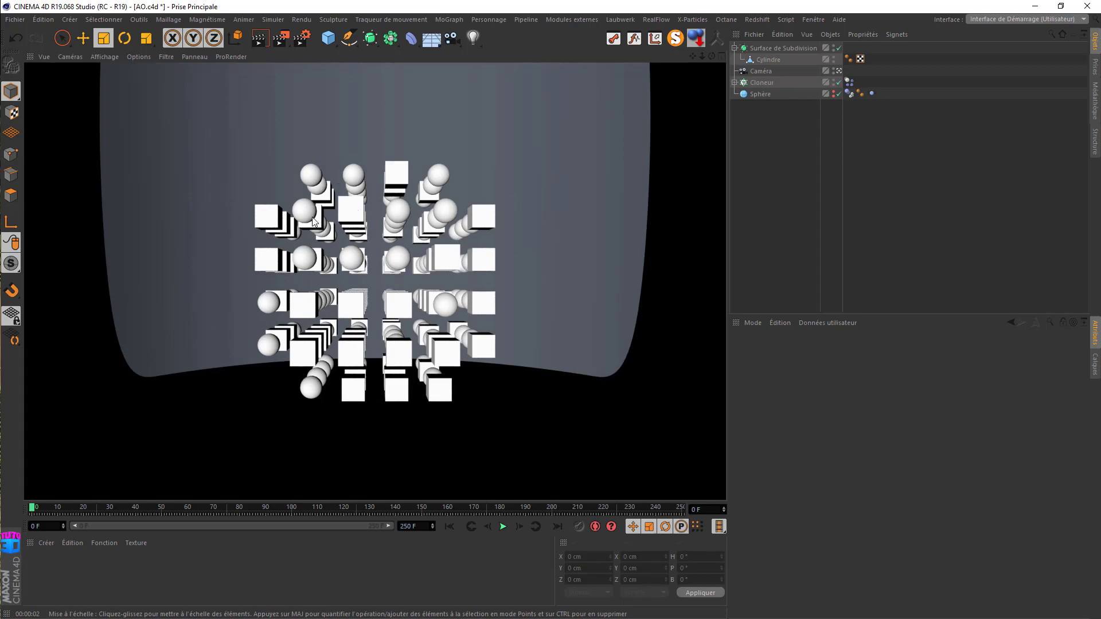
Load the Redshift (Utilisateur) interface layout and start the Redshift IPR preview
click(753, 48)
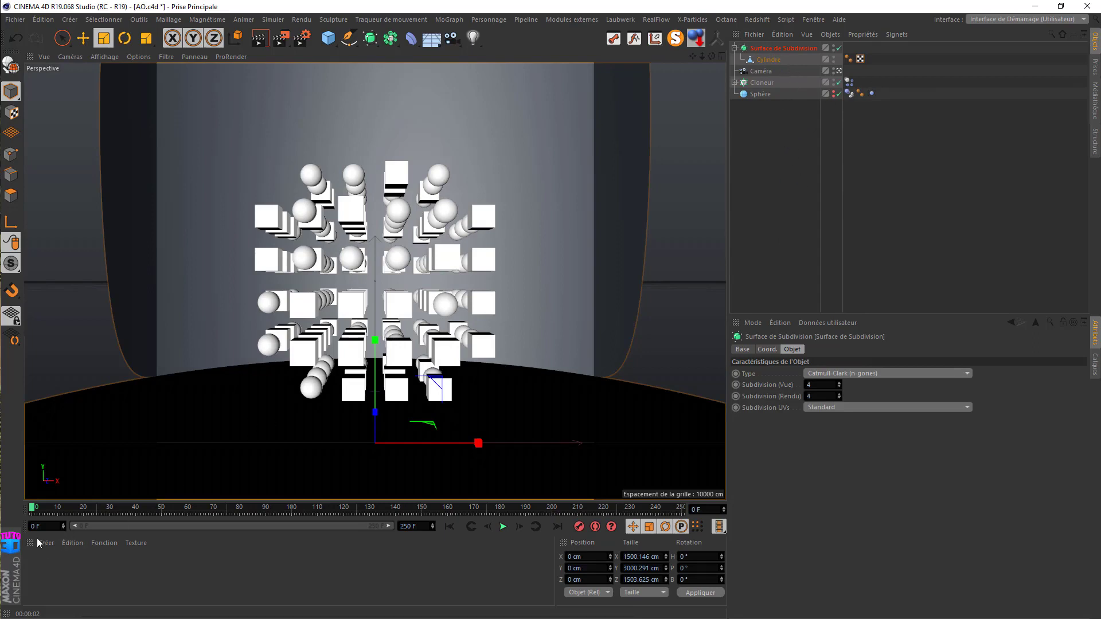
click(982, 19)
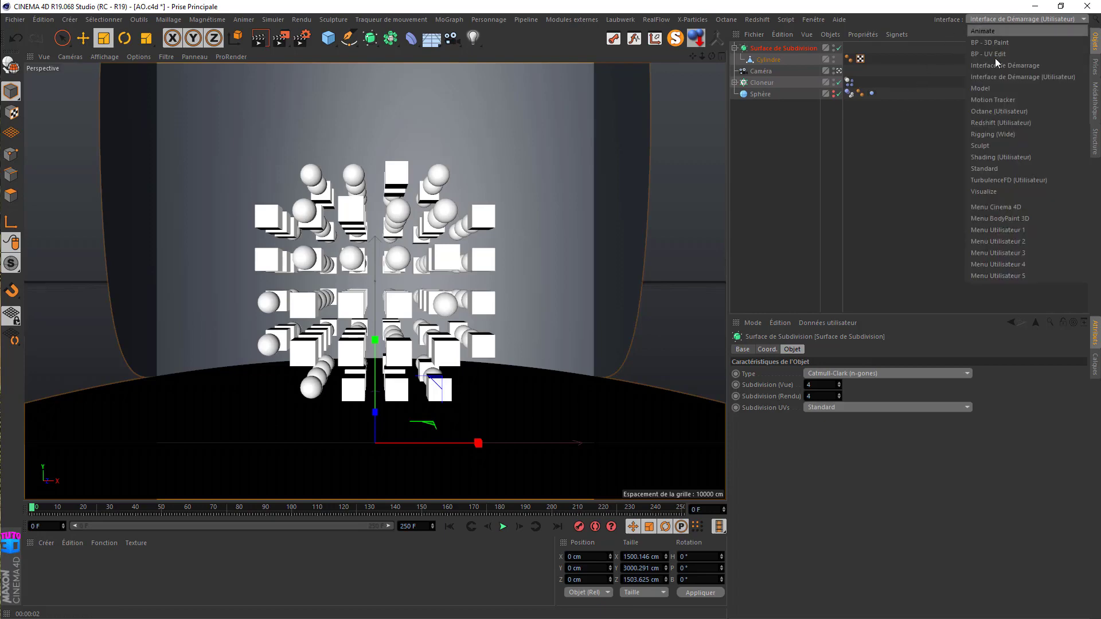
click(1004, 121)
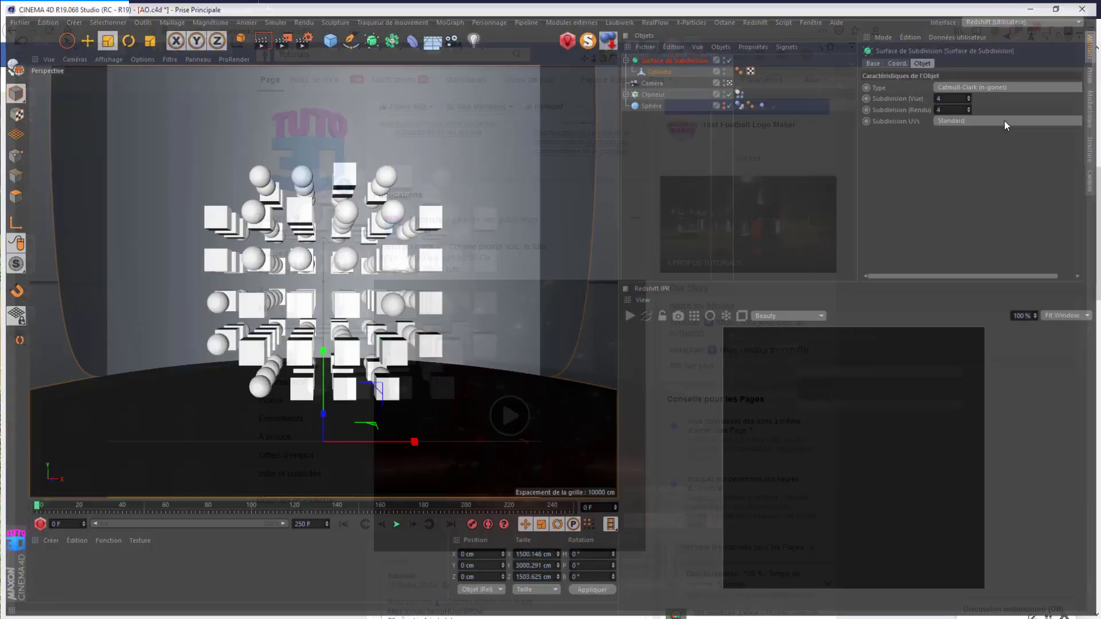
click(632, 316)
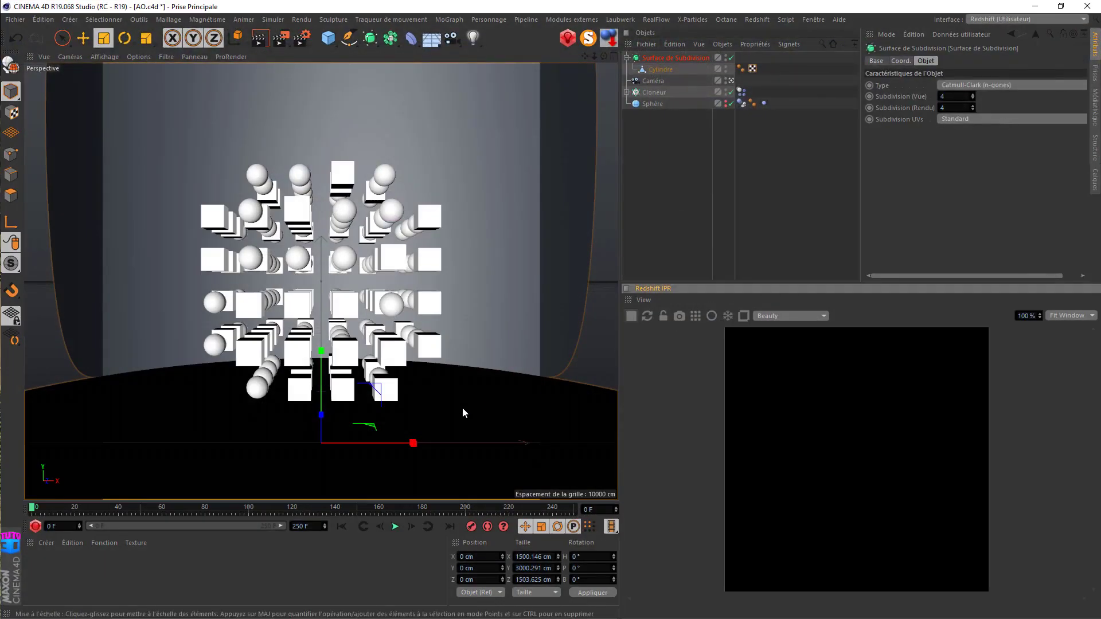
Create a standard Redshift Material and assign it to the Cloneur object
click(46, 543)
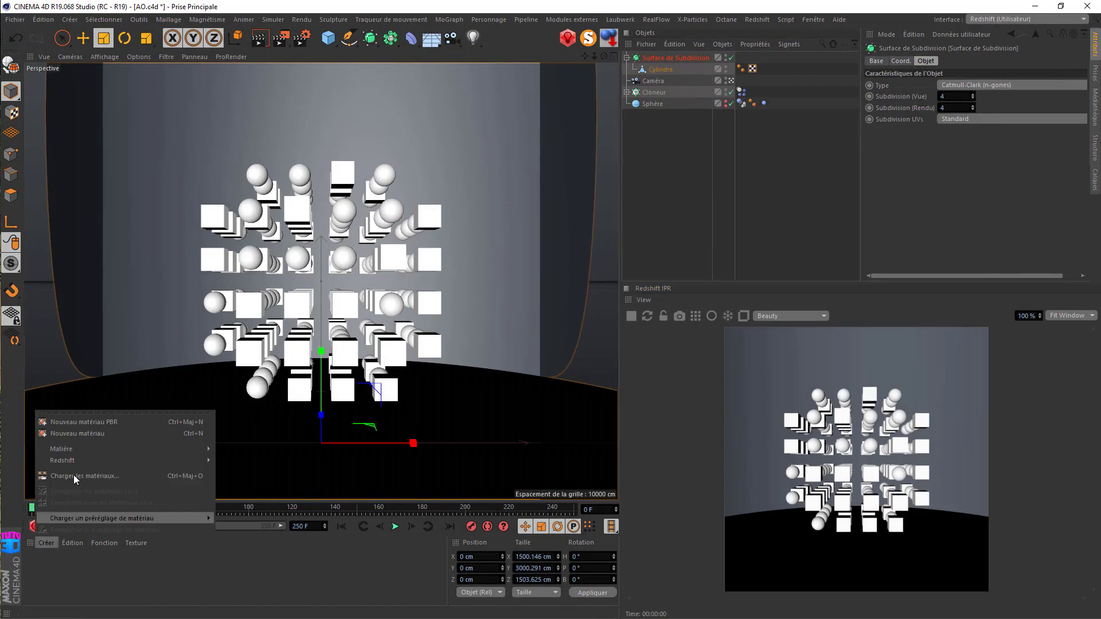
mouse_move(200, 460)
mouse_move(235, 460)
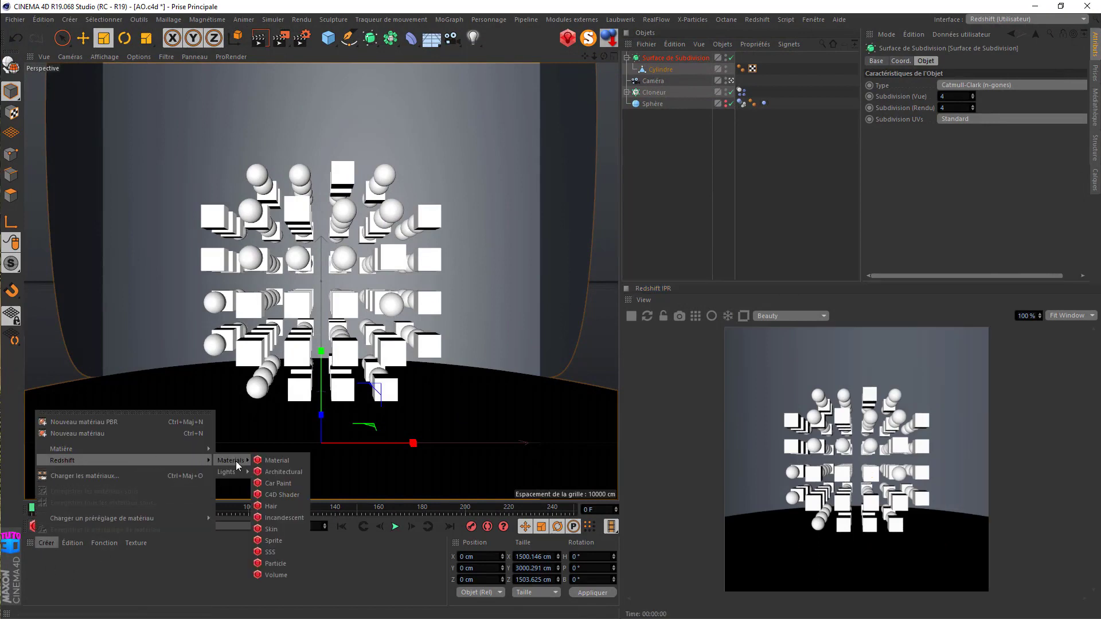
click(274, 466)
drag(36, 563, 652, 92)
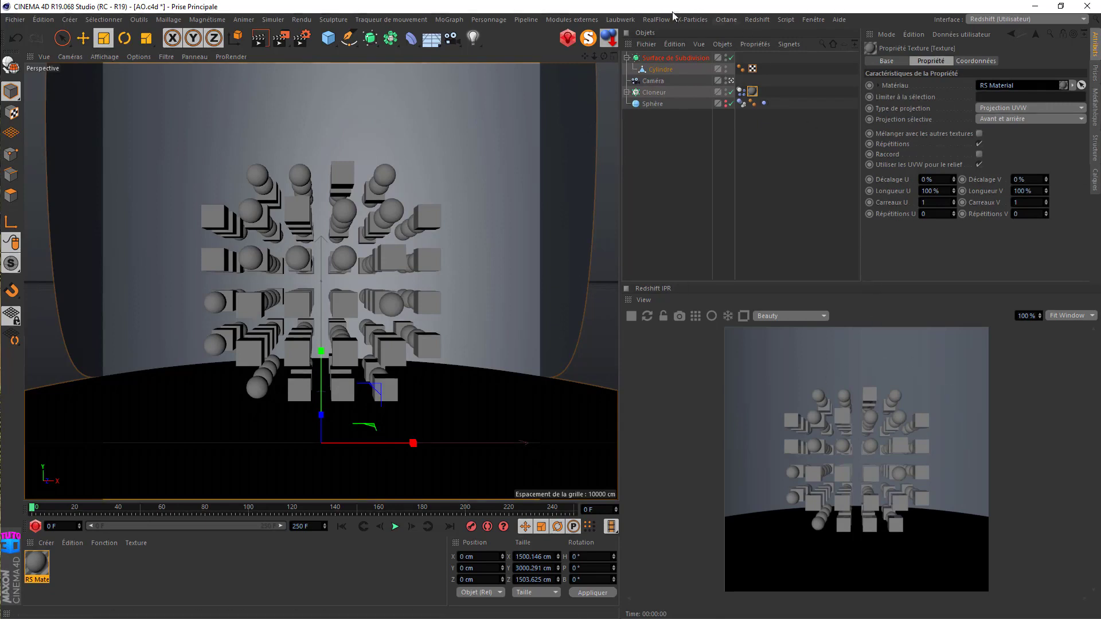
Add a Redshift Dome Light to the scene
click(755, 19)
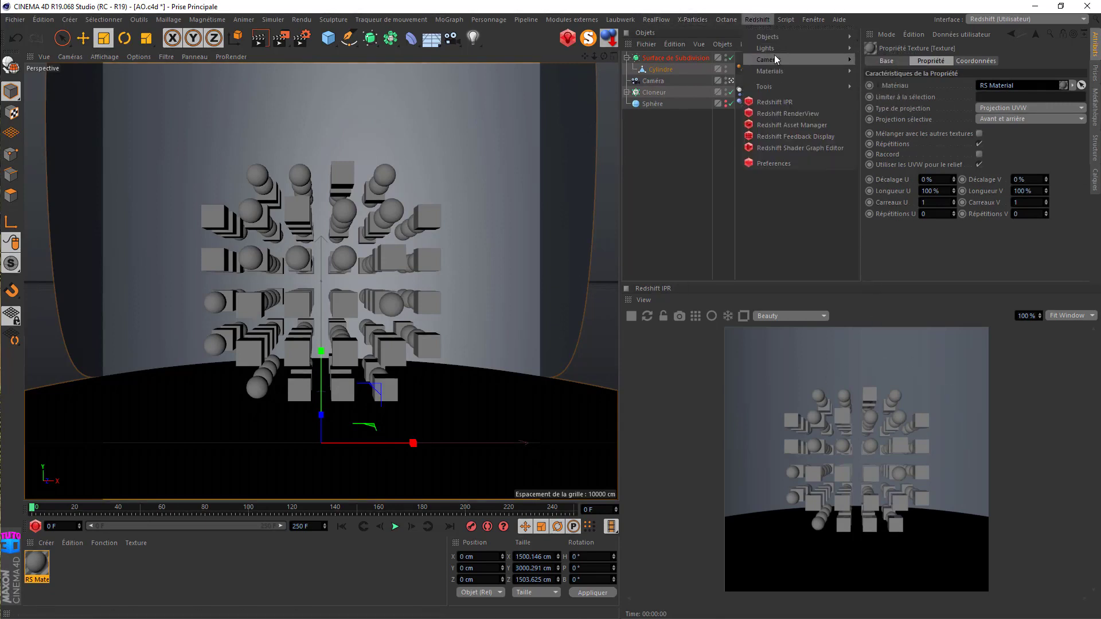
mouse_move(776, 49)
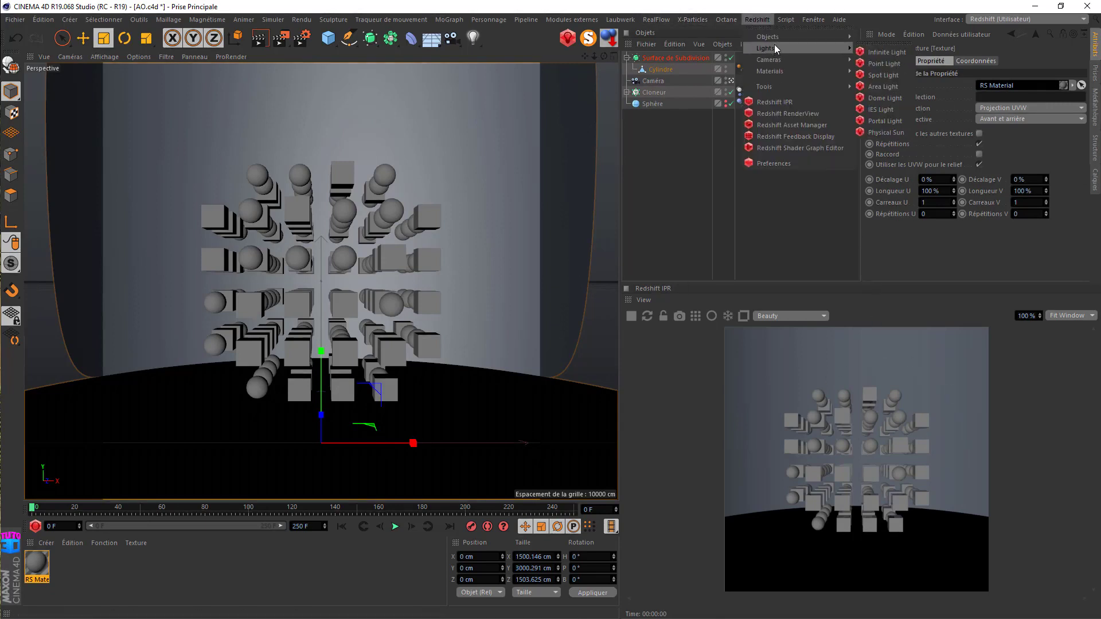
click(886, 98)
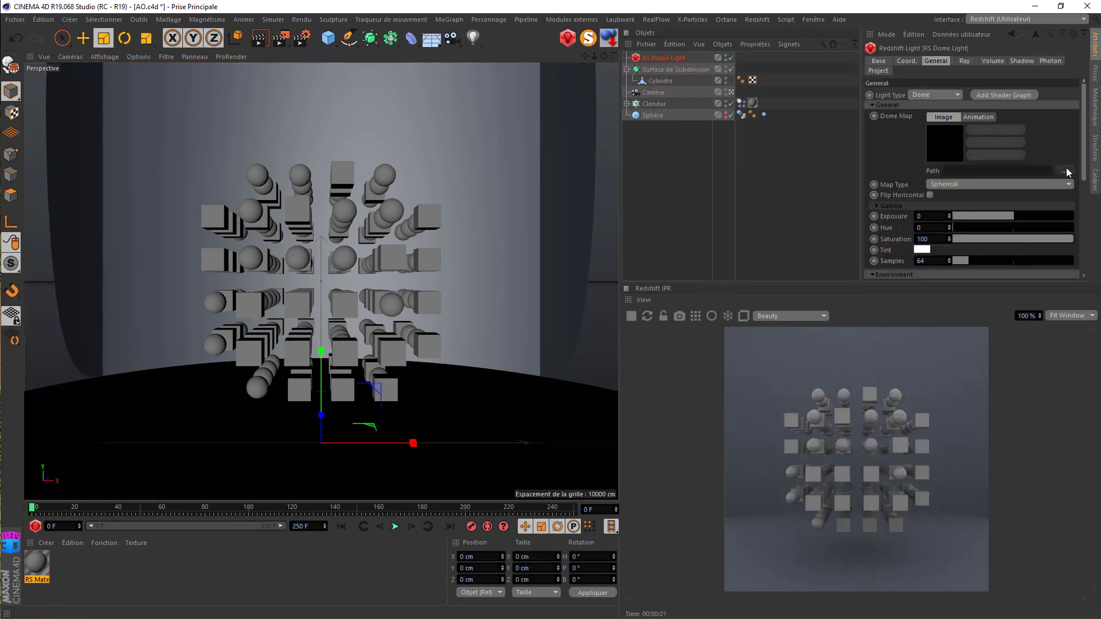
Load studio019.hdr as the RS Dome Light's dome map without copying it into the project folder
click(1064, 171)
scroll(321, 243, down, 2)
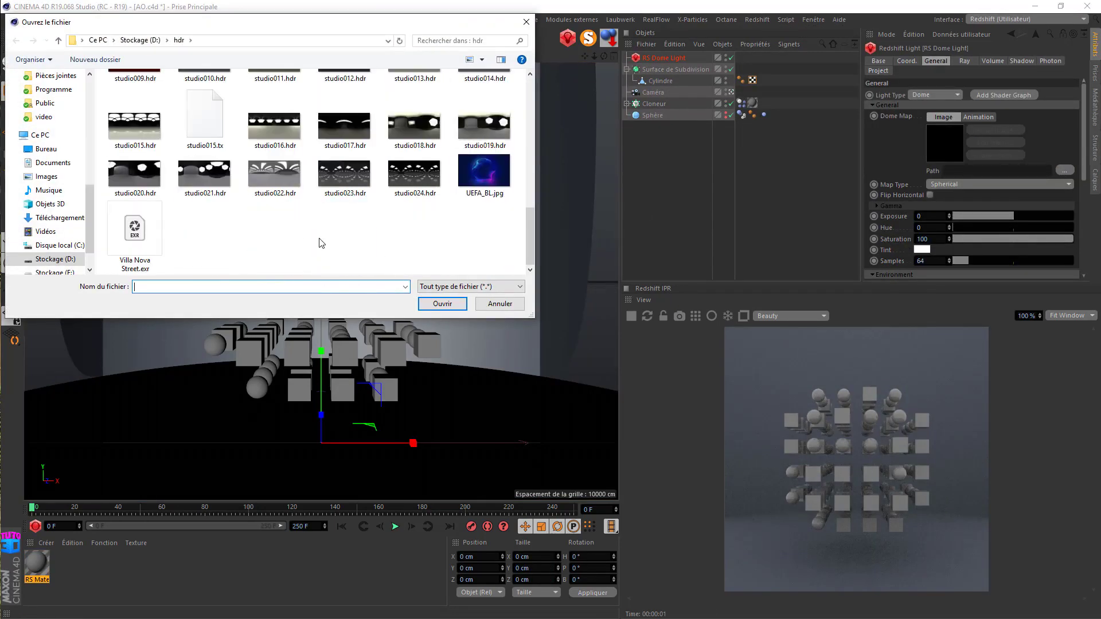
click(481, 132)
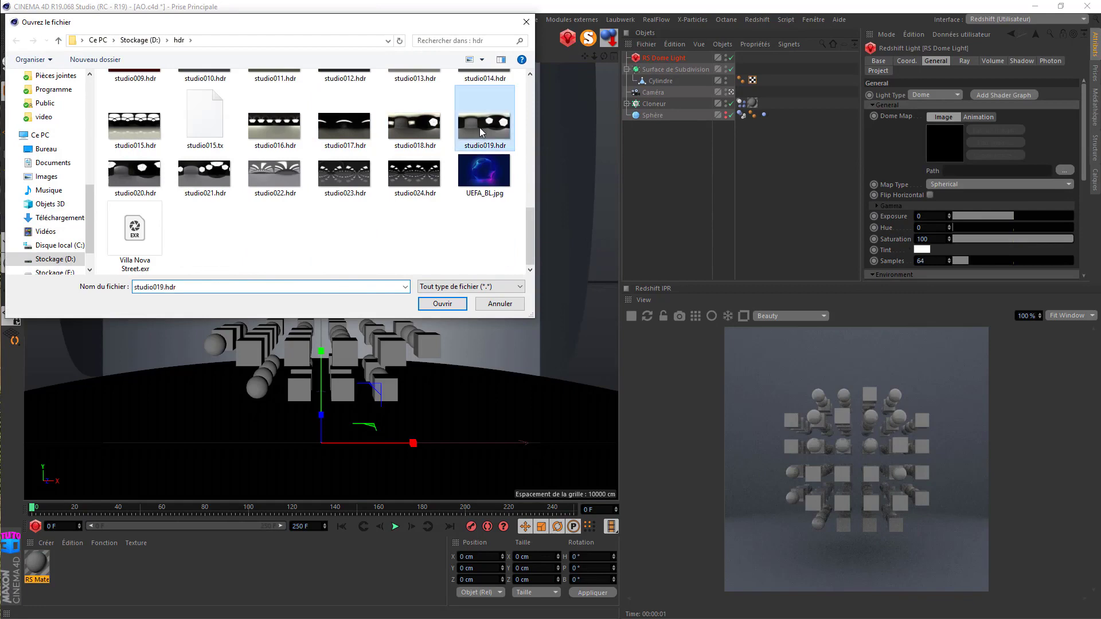
click(442, 303)
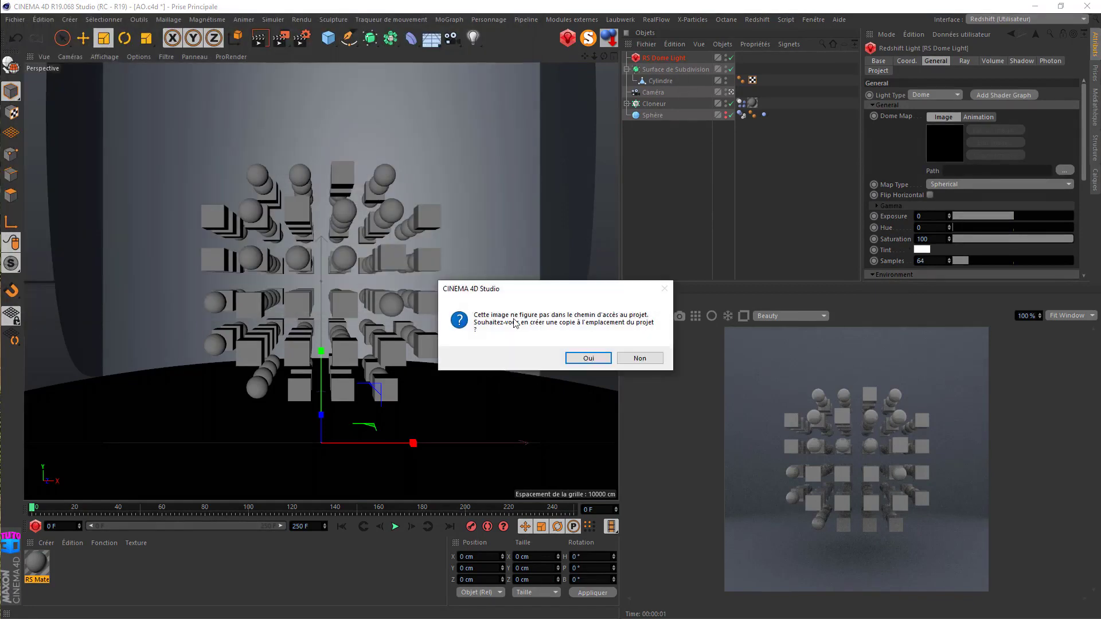
click(631, 359)
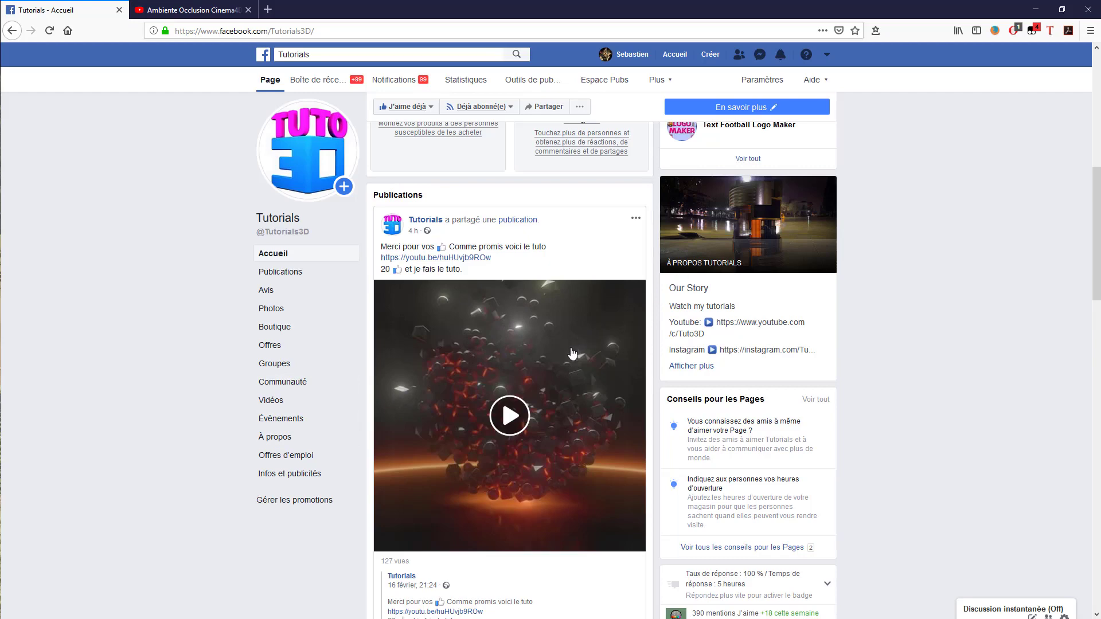
Switch from the browser back to Cinema 4D and set the RS Dome Light's Exposure to 2
click(1036, 7)
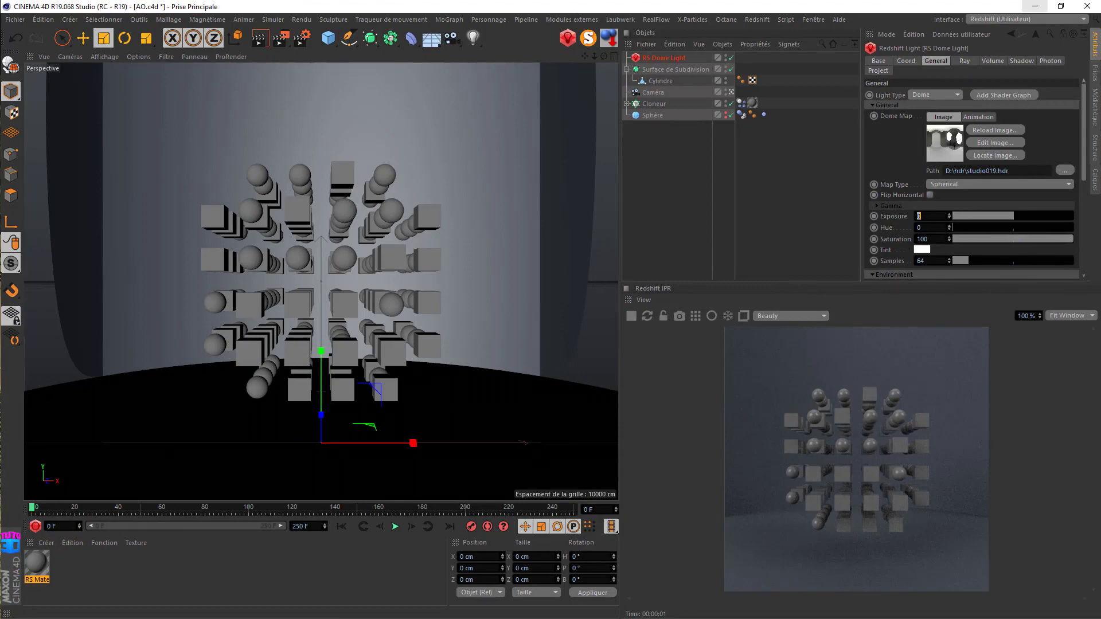
key(Return)
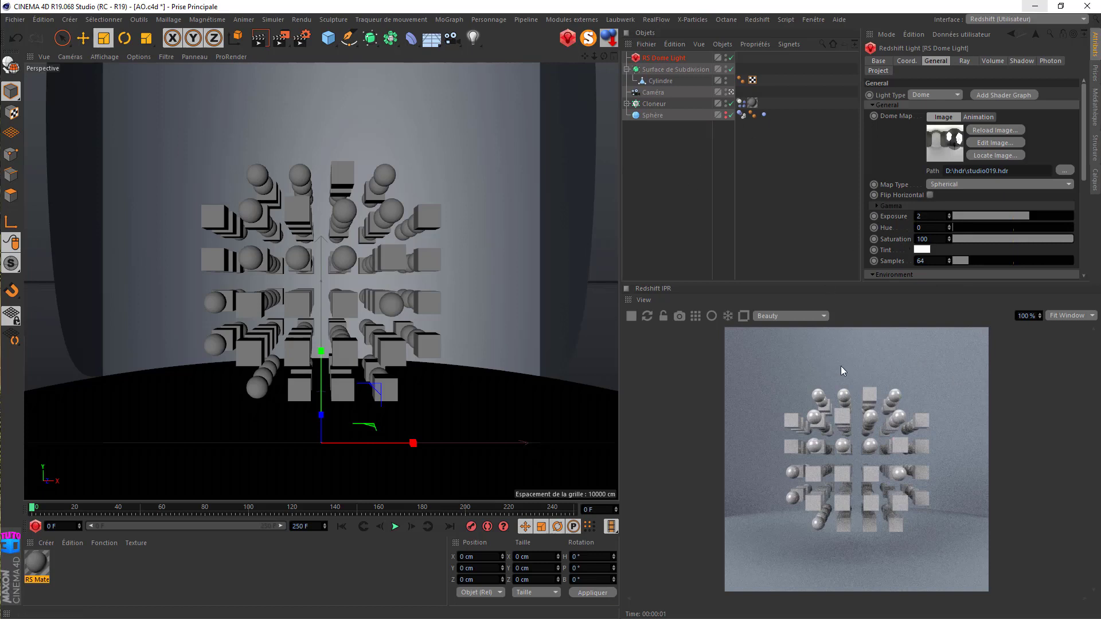
Change the RS Material's diffuse color to a near-black tone
double_click(36, 563)
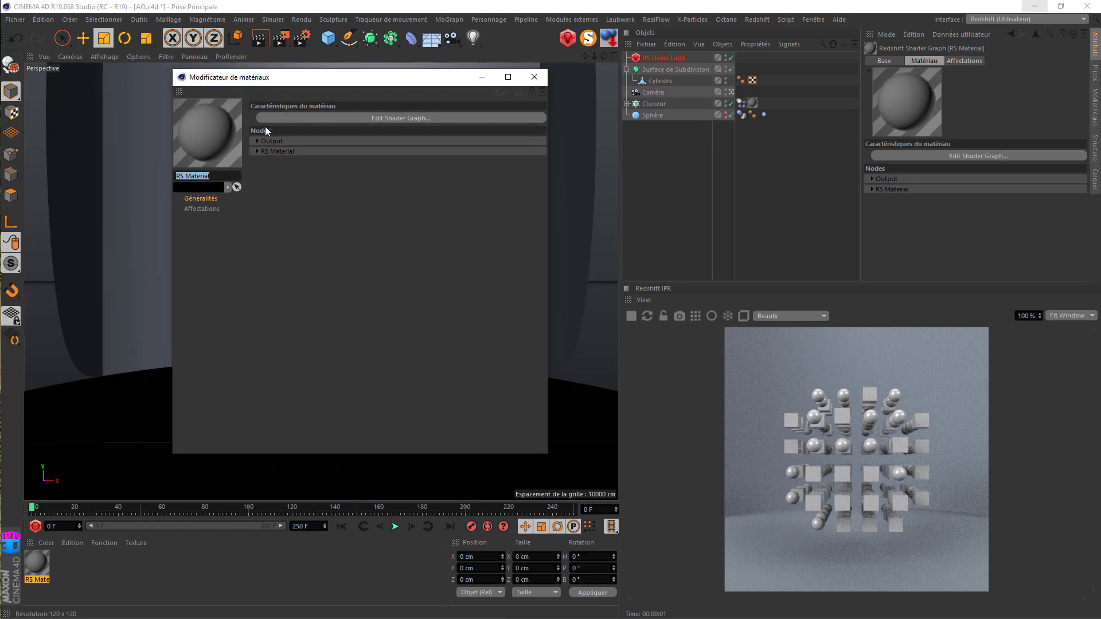
click(286, 152)
click(318, 219)
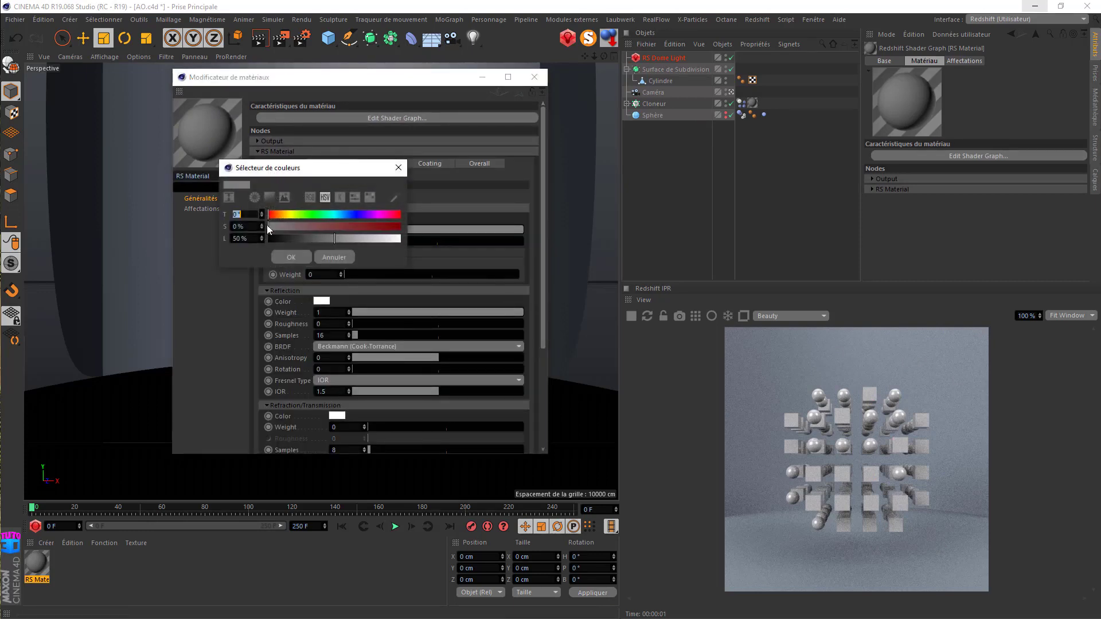
click(270, 239)
click(275, 227)
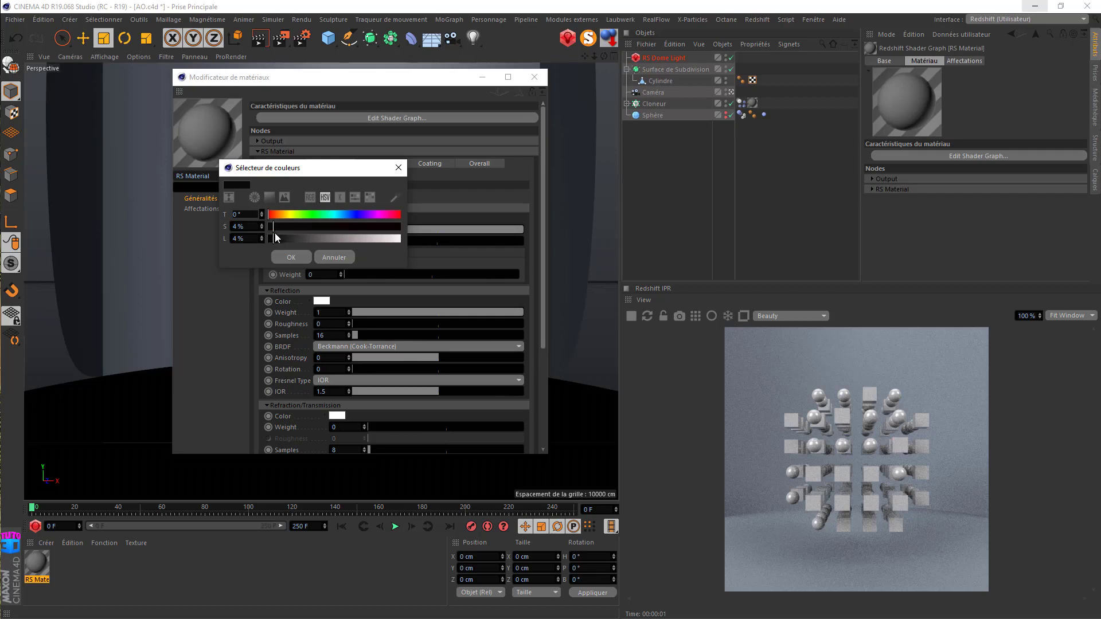
mouse_move(274, 237)
mouse_down()
mouse_move(258, 245)
mouse_move(256, 231)
mouse_up()
key(shift+Tab)
click(274, 240)
click(276, 228)
click(276, 240)
click(284, 257)
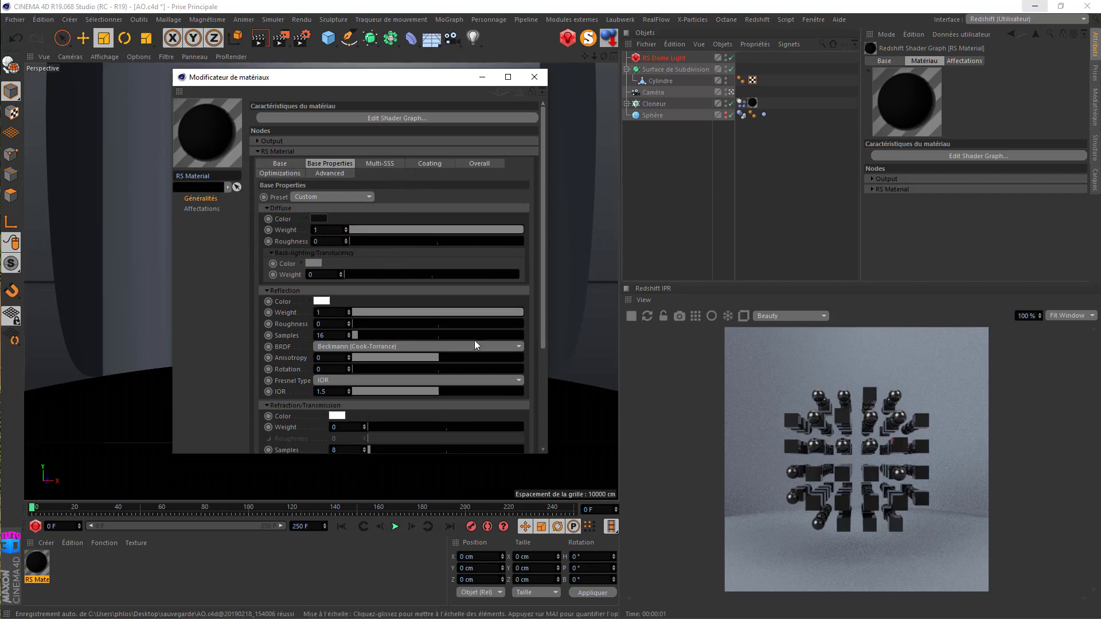
Add an AO texture node in the RS Material's shader graph and connect its output to the material's overall Emission Color
click(326, 118)
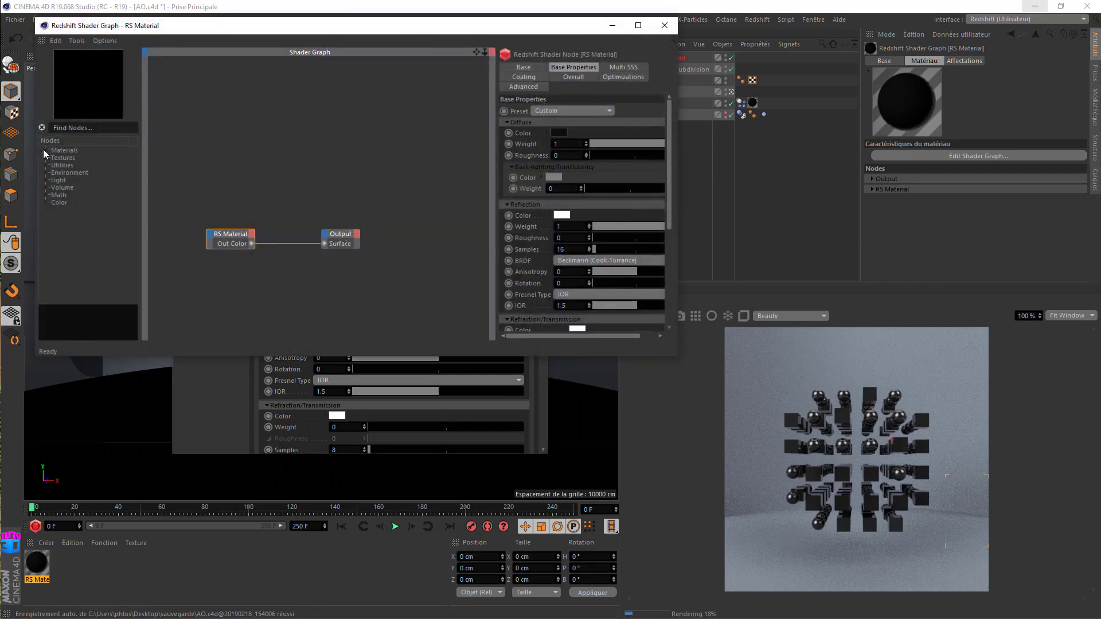
click(48, 159)
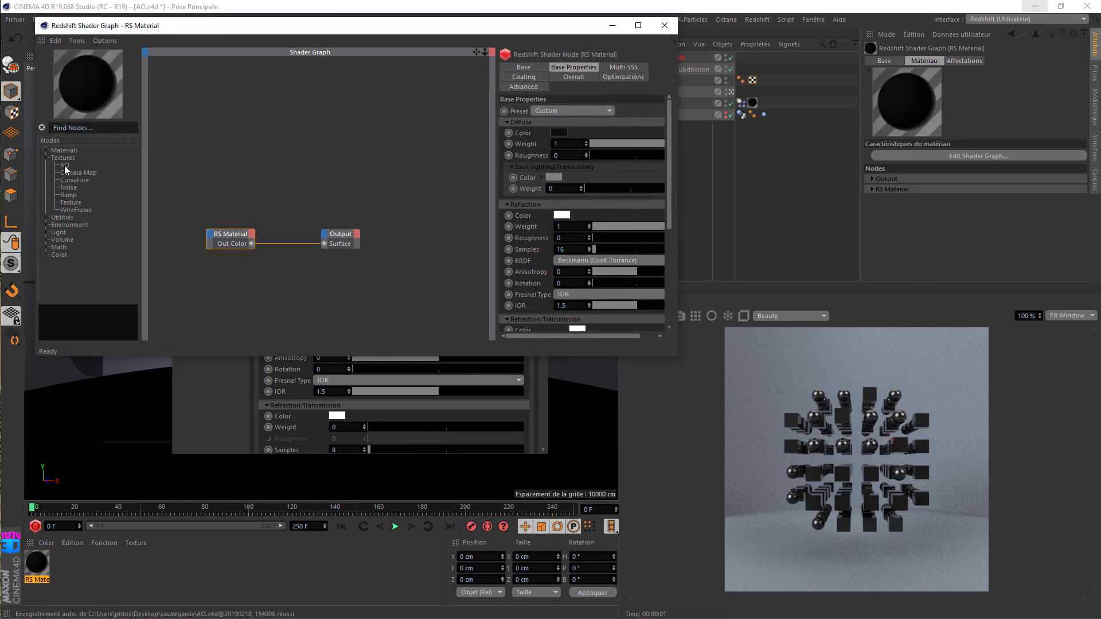
drag(63, 166, 210, 238)
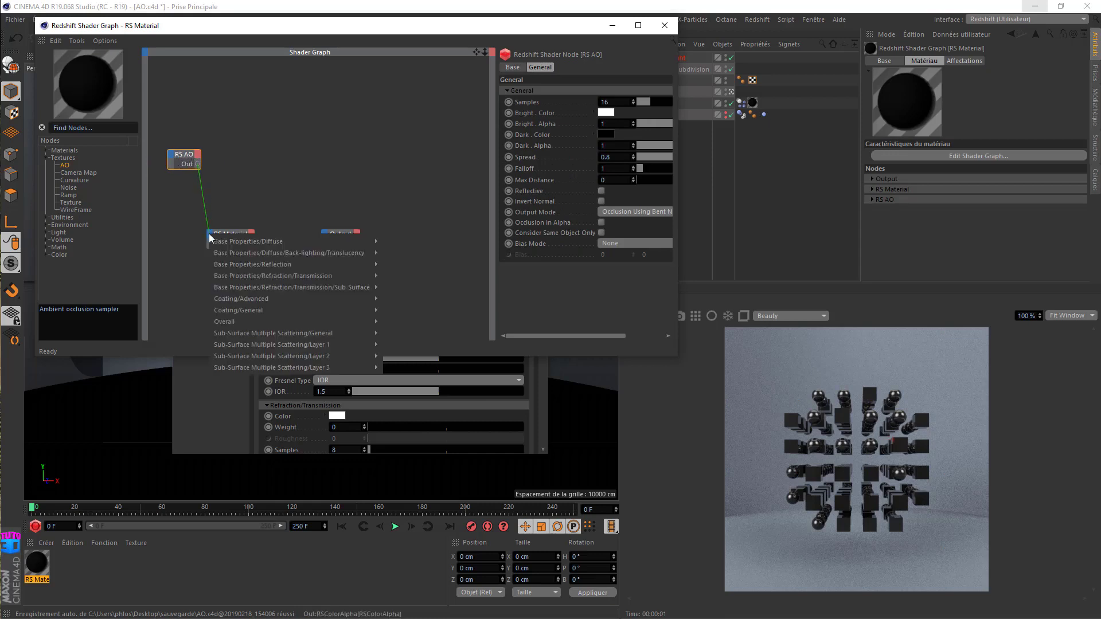
mouse_move(231, 247)
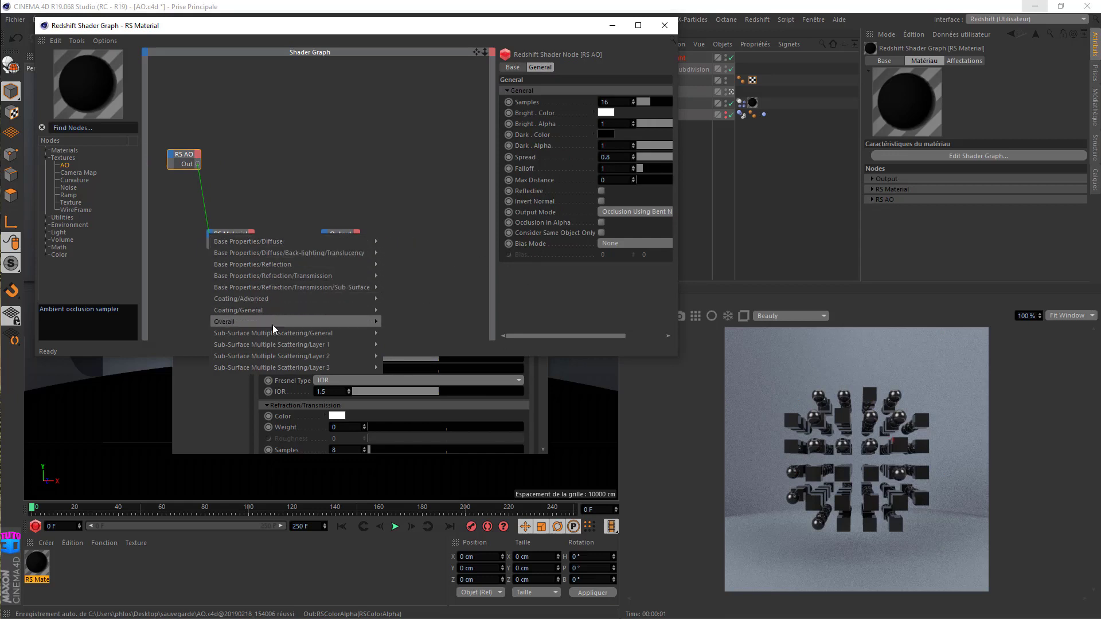
mouse_move(272, 328)
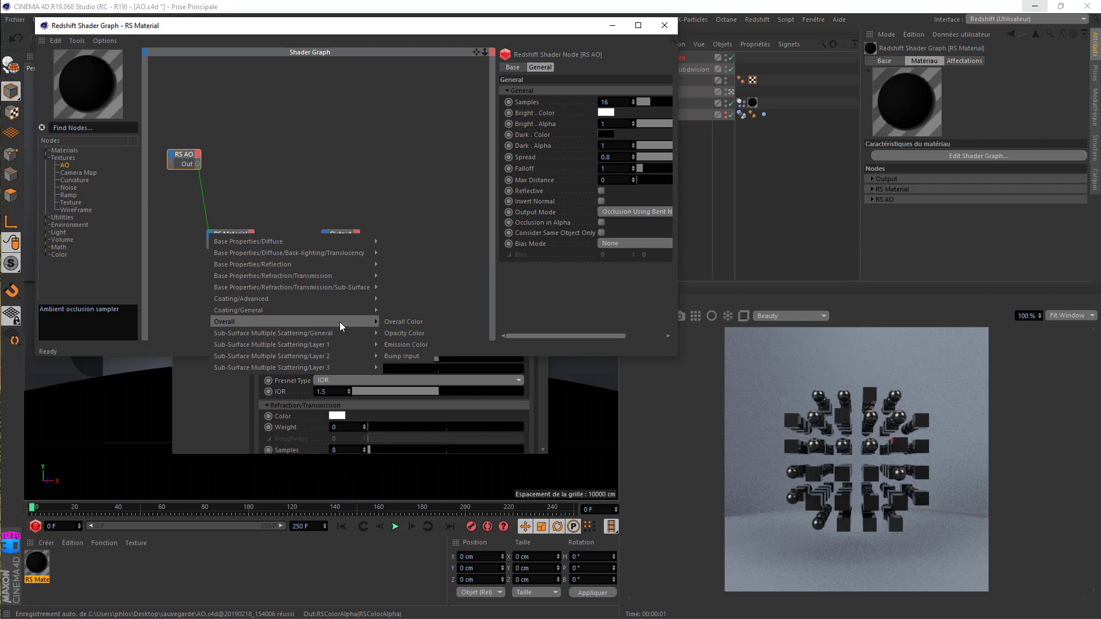
click(394, 344)
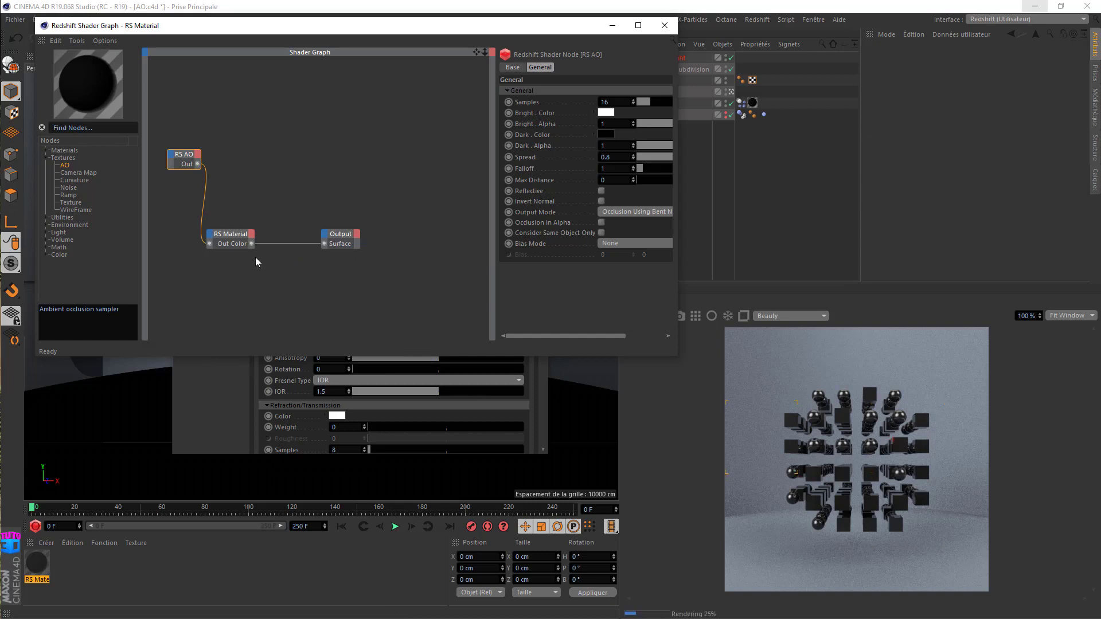
Set the RS Material's Emission Weight to 1 after testing 2 and 10, and close the material's editing windows
click(228, 236)
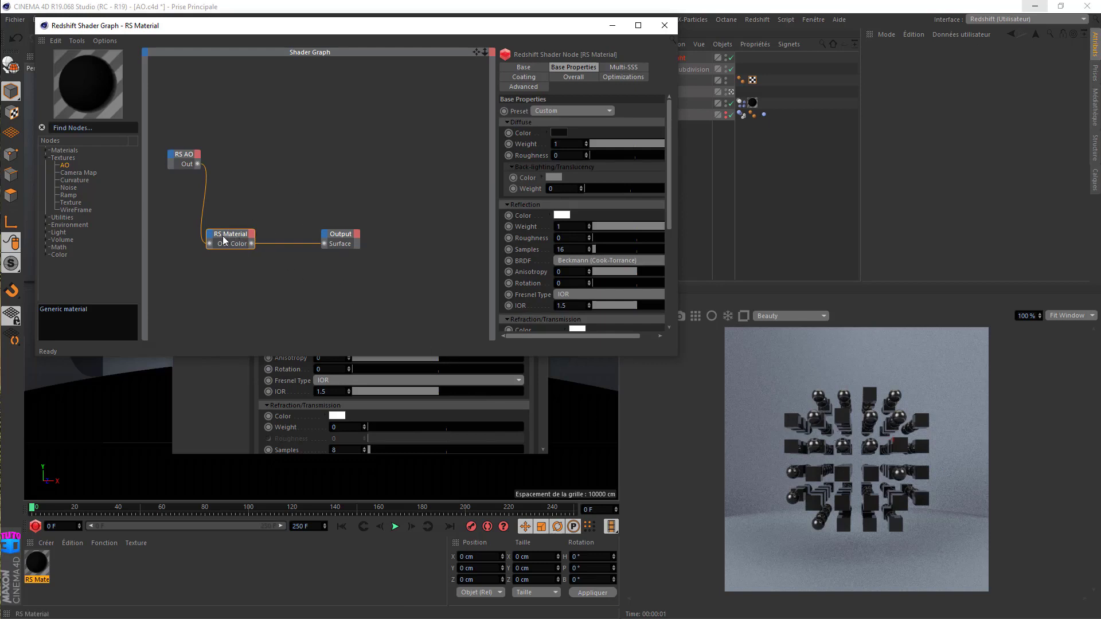
click(568, 76)
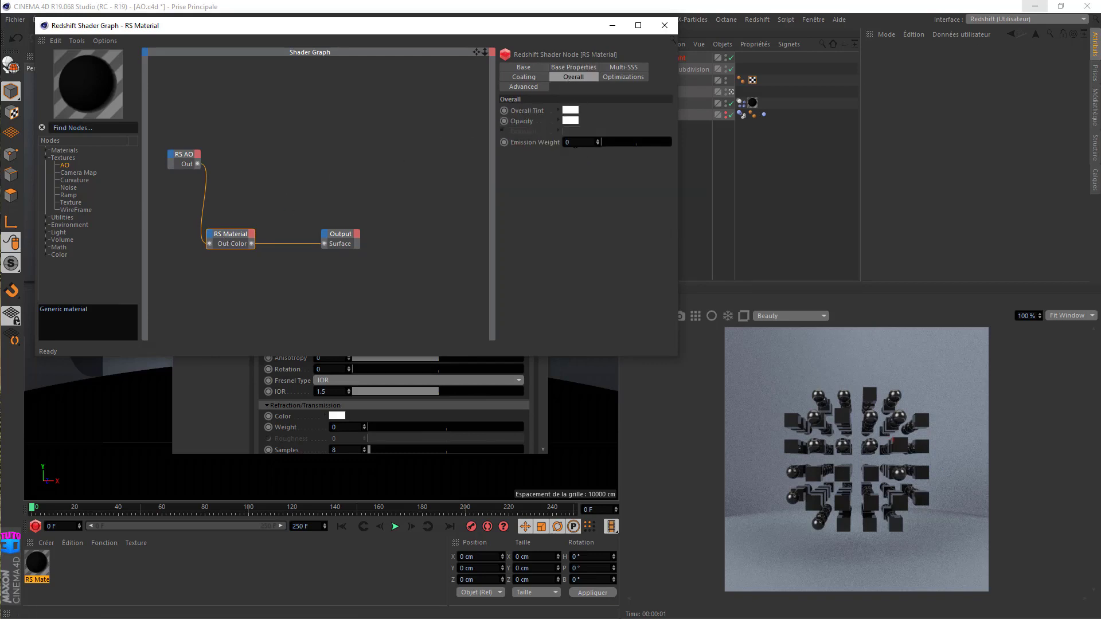
drag(575, 143, 521, 148)
key(Return)
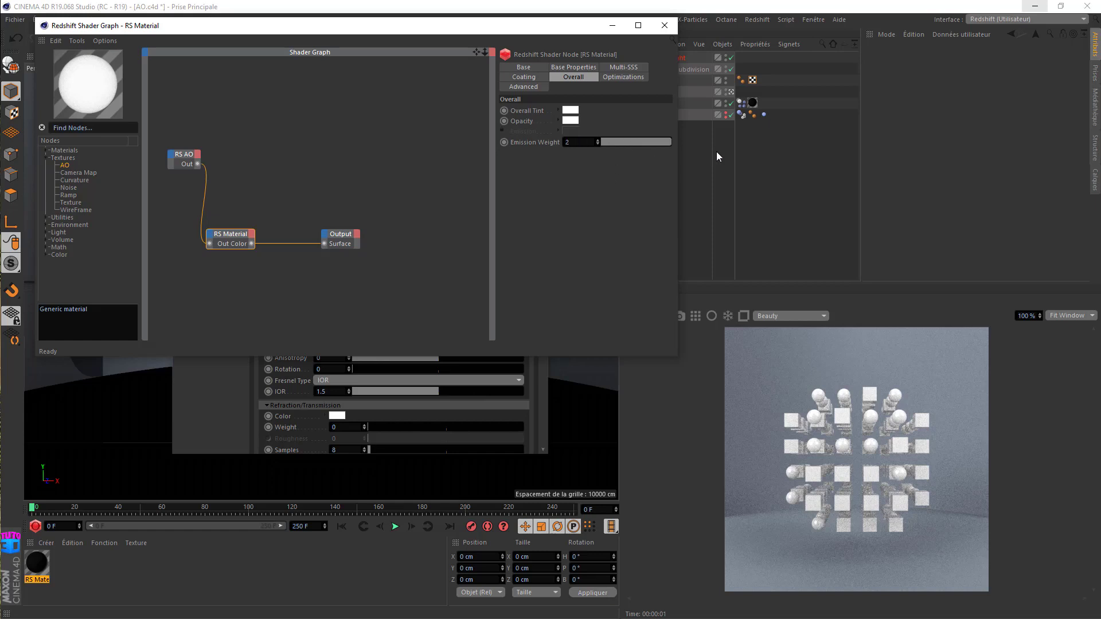
drag(572, 143, 544, 154)
text(10)
key(Return)
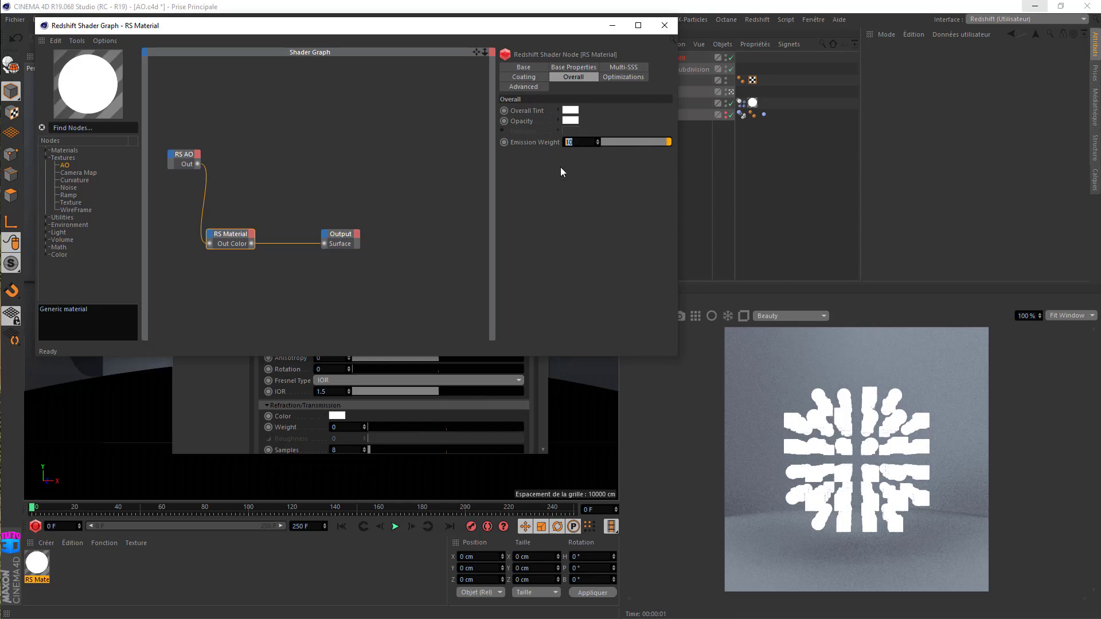
text(2)
key(Return)
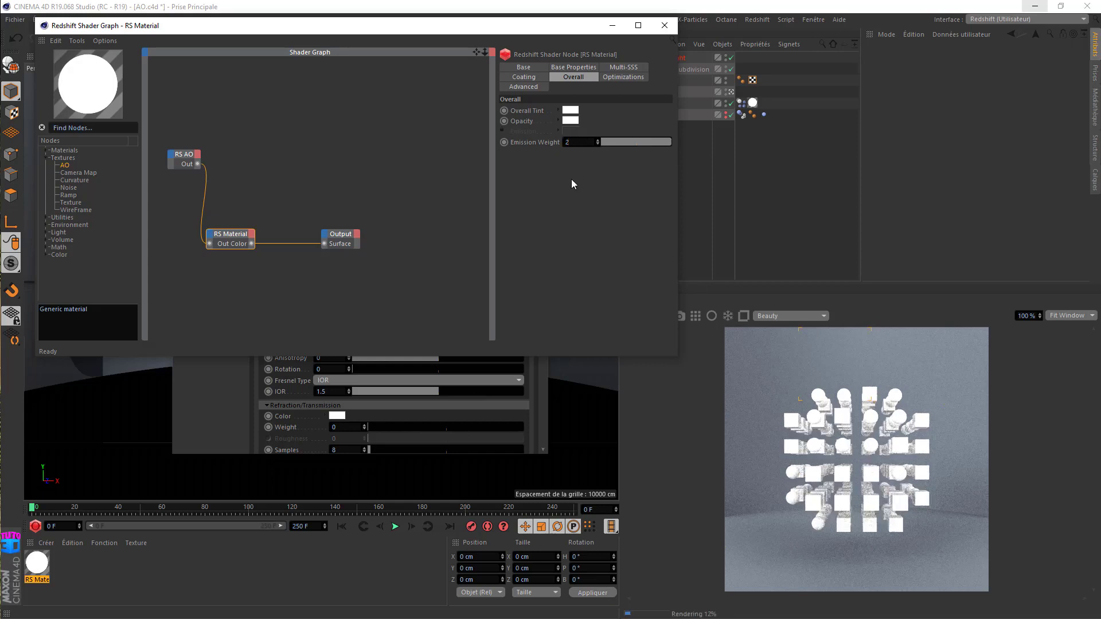
text(1)
key(Return)
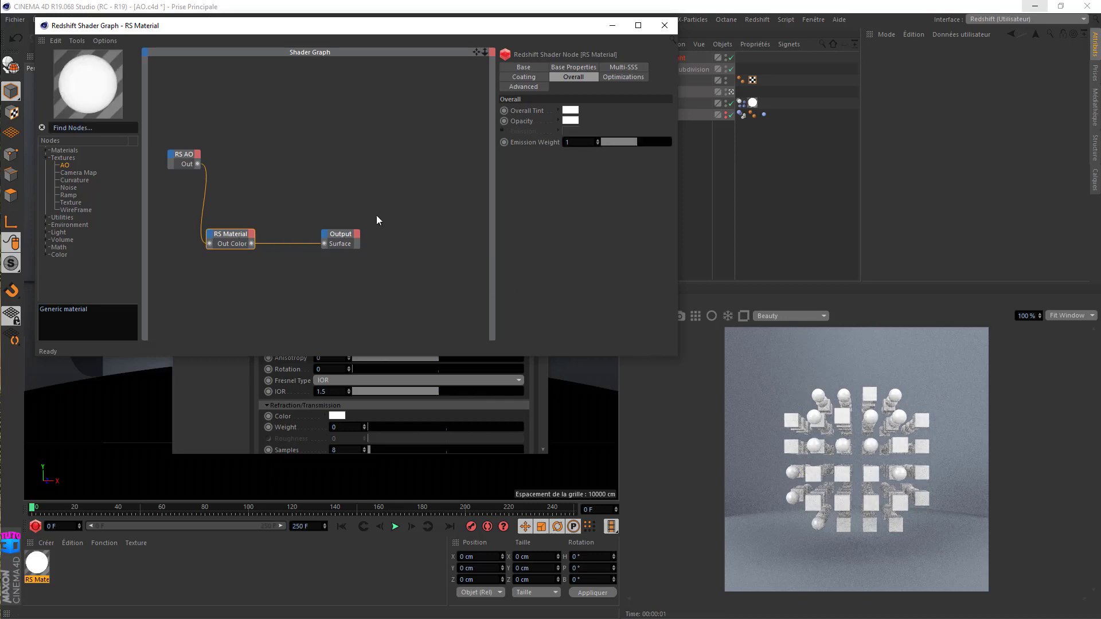
click(664, 25)
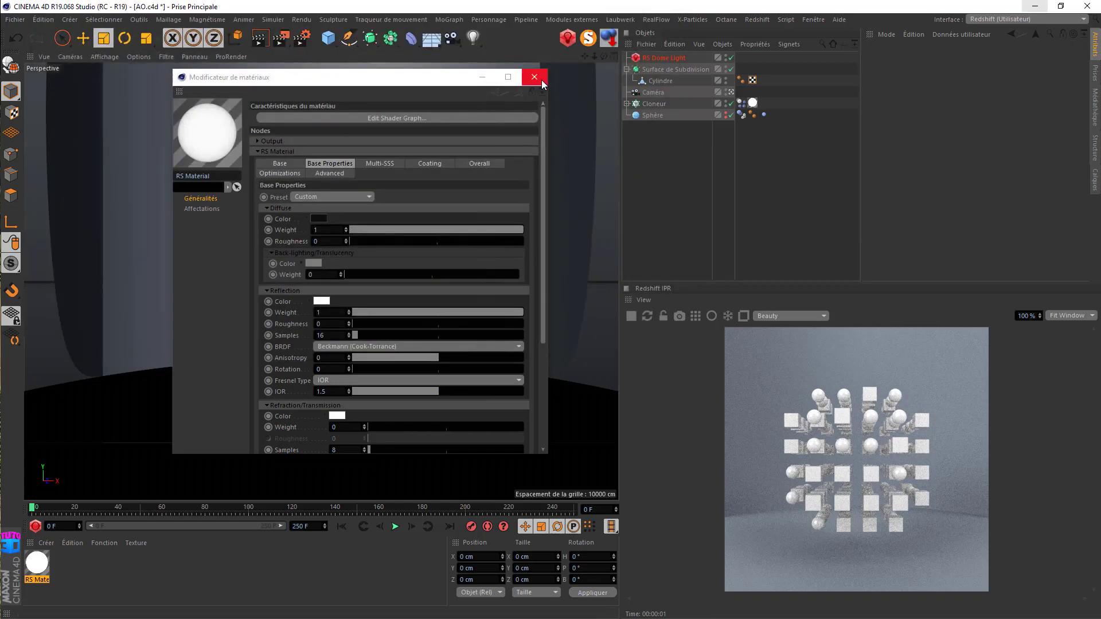
click(534, 77)
Leave the scene camera's view and play the cloner simulation up to frame 15 for a close look at the clones
click(730, 92)
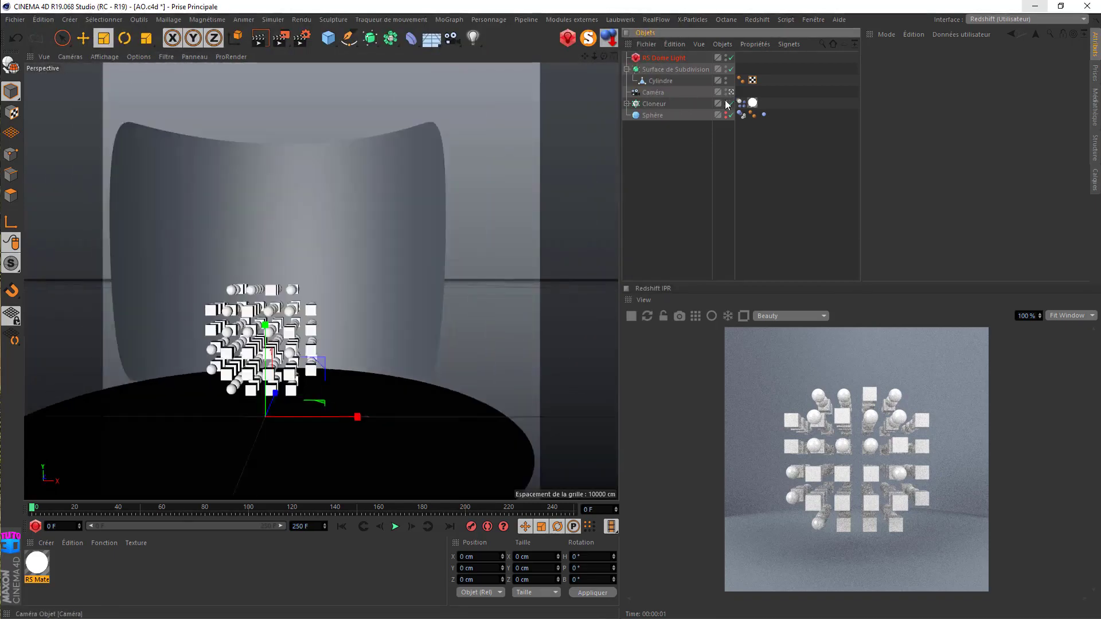
scroll(240, 384, up, 10)
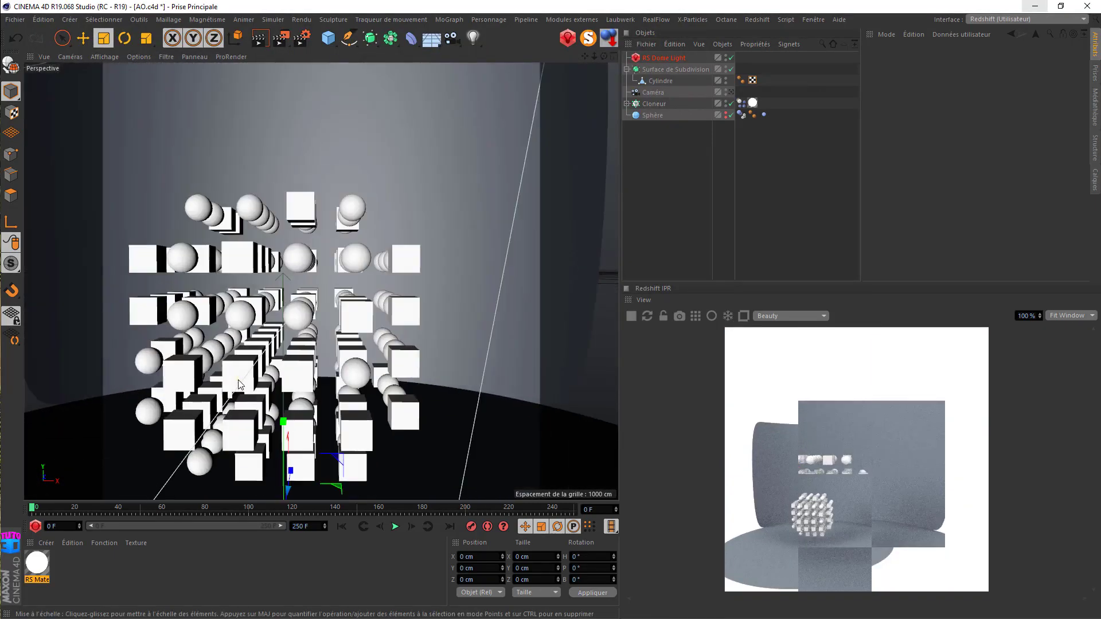
scroll(239, 385, up, 5)
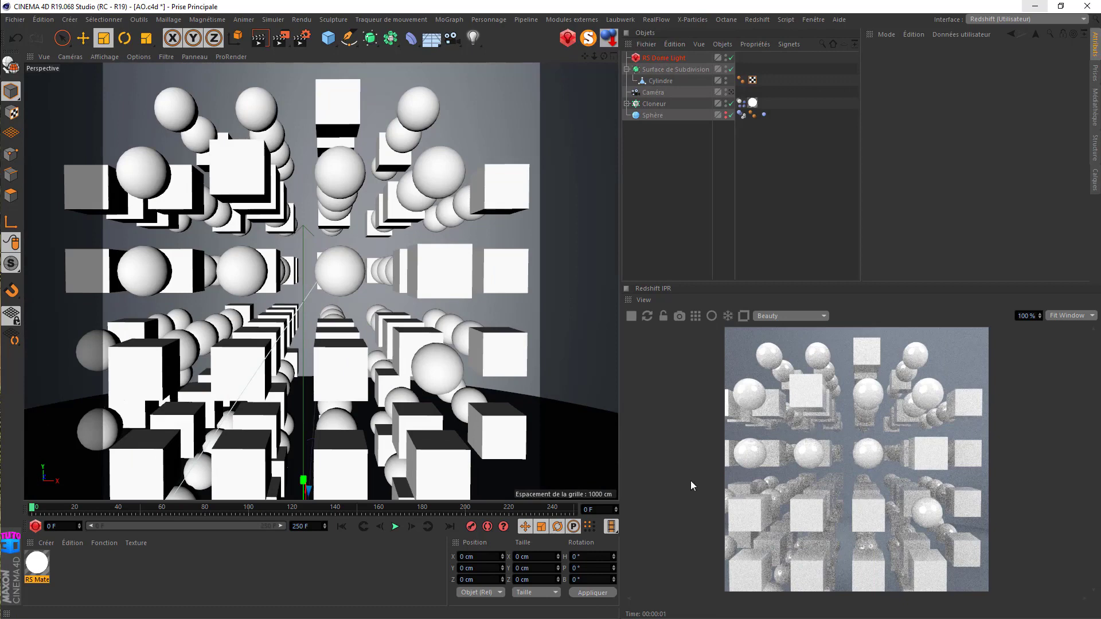
drag(593, 56, 461, 518)
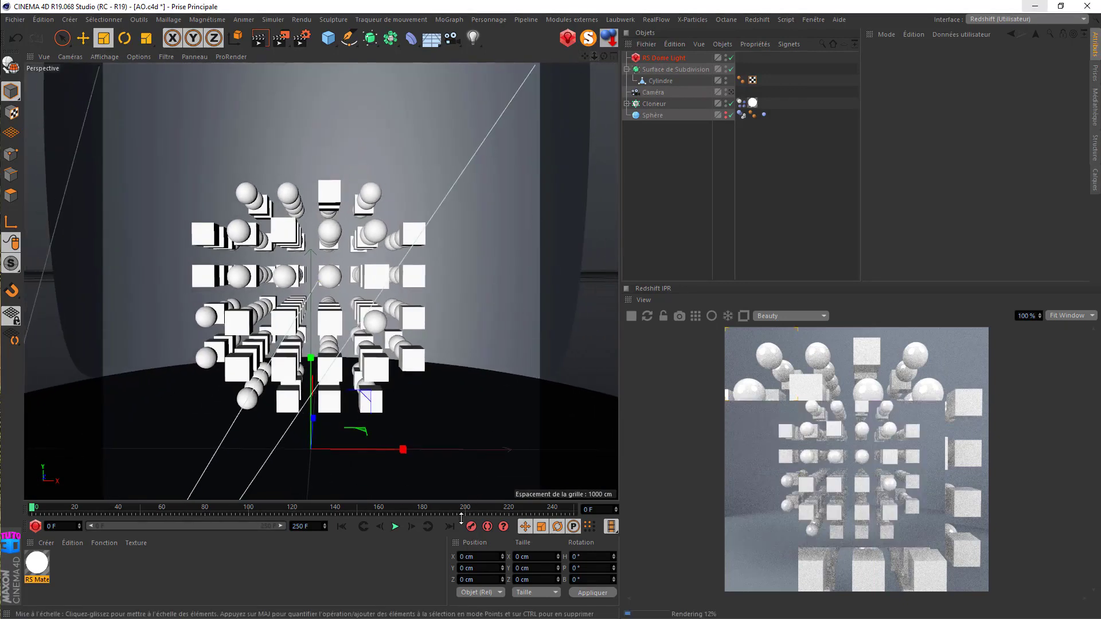
click(395, 527)
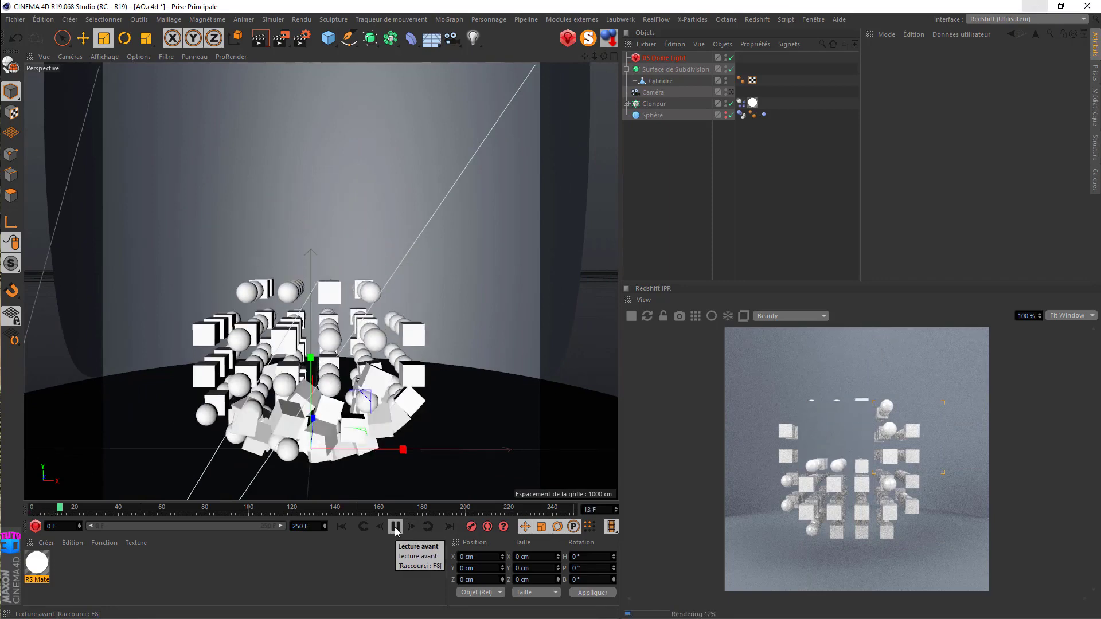
click(395, 531)
scroll(278, 481, up, 4)
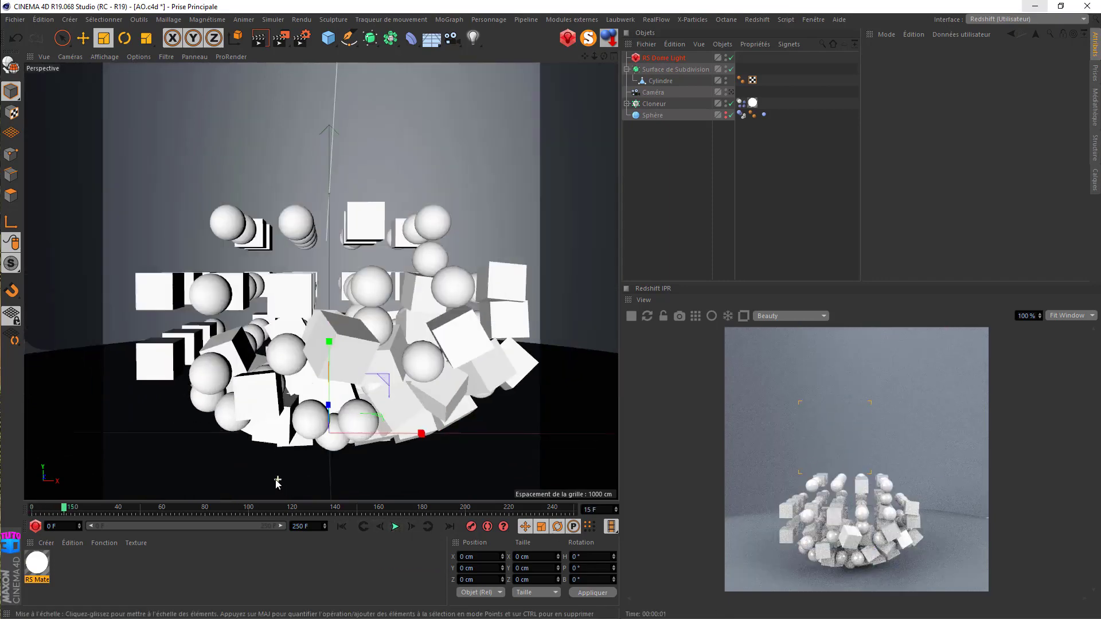
scroll(293, 459, up, 5)
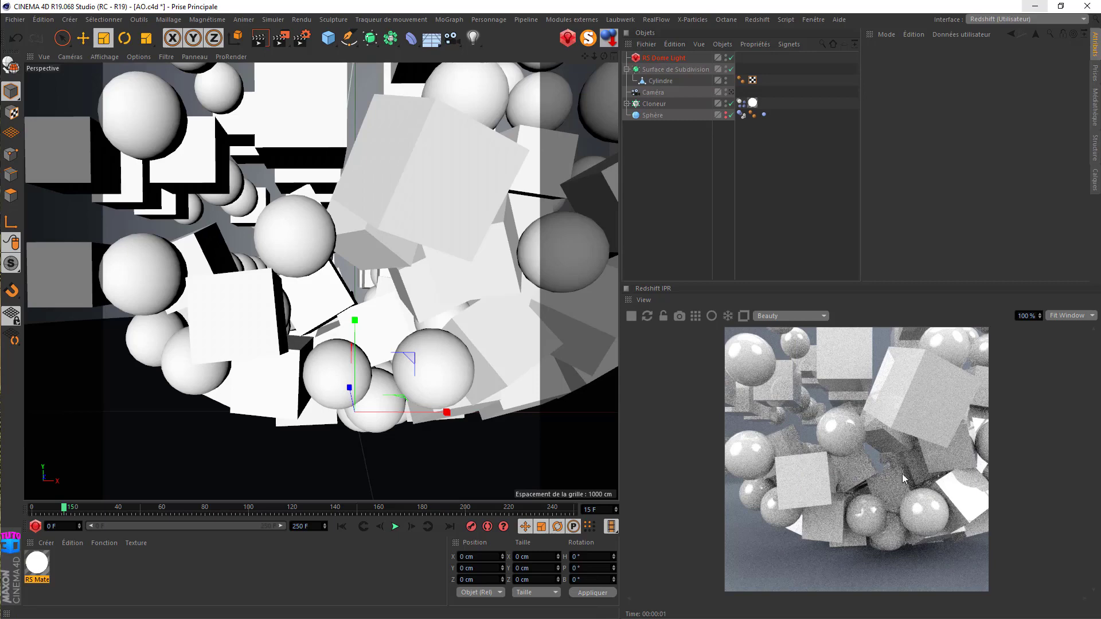
Reverse the RS AO node's colors, making Bright Color black and Dark Color white
double_click(37, 563)
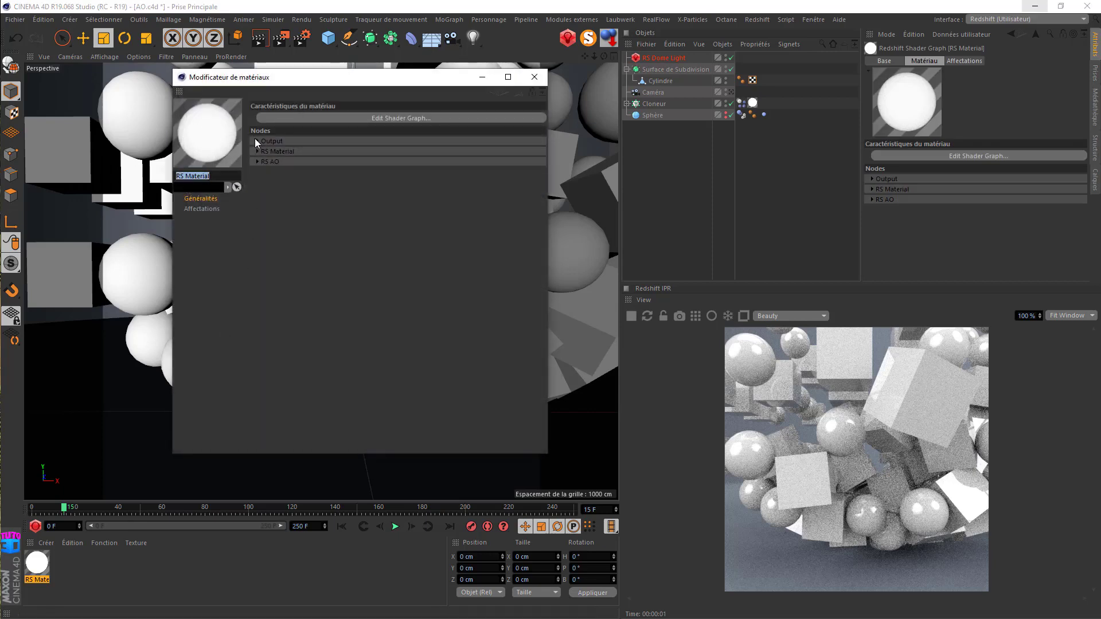
click(356, 118)
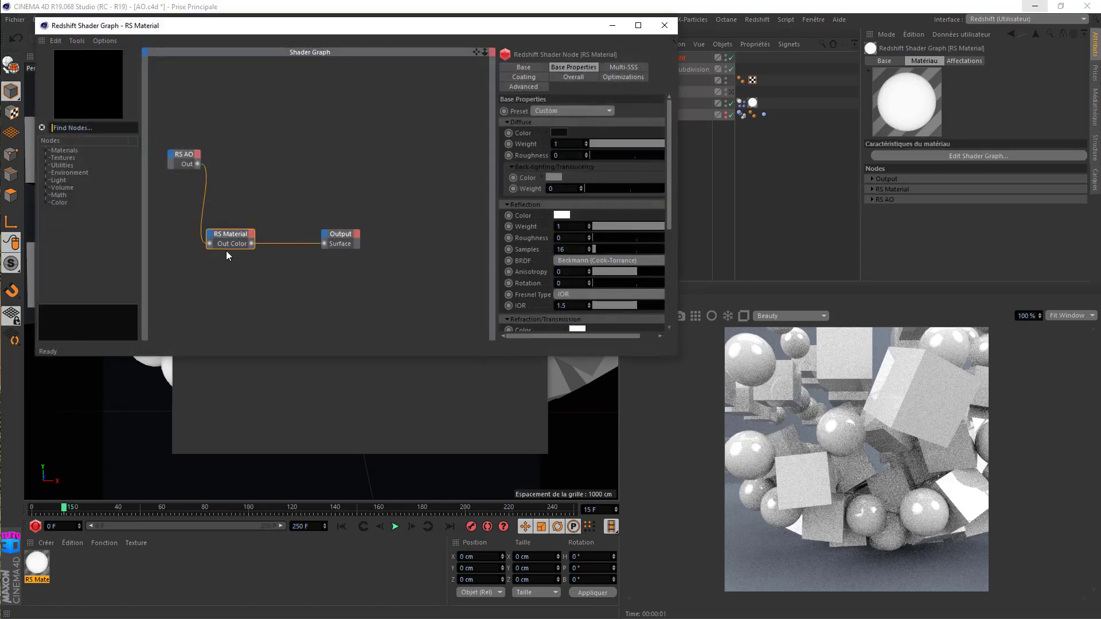
click(182, 154)
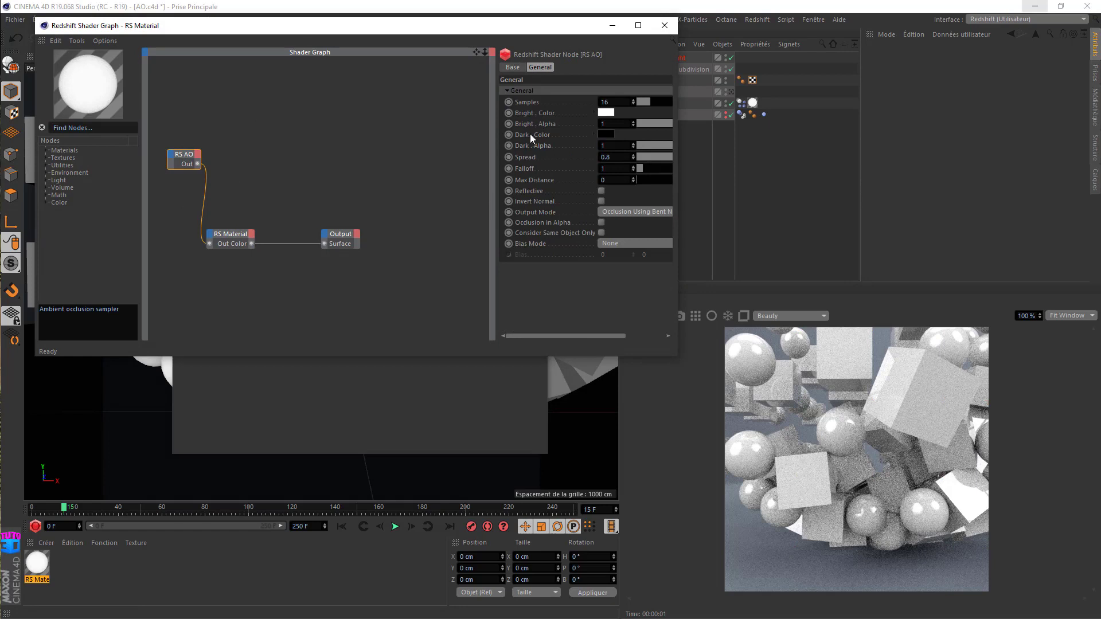
click(602, 113)
click(562, 135)
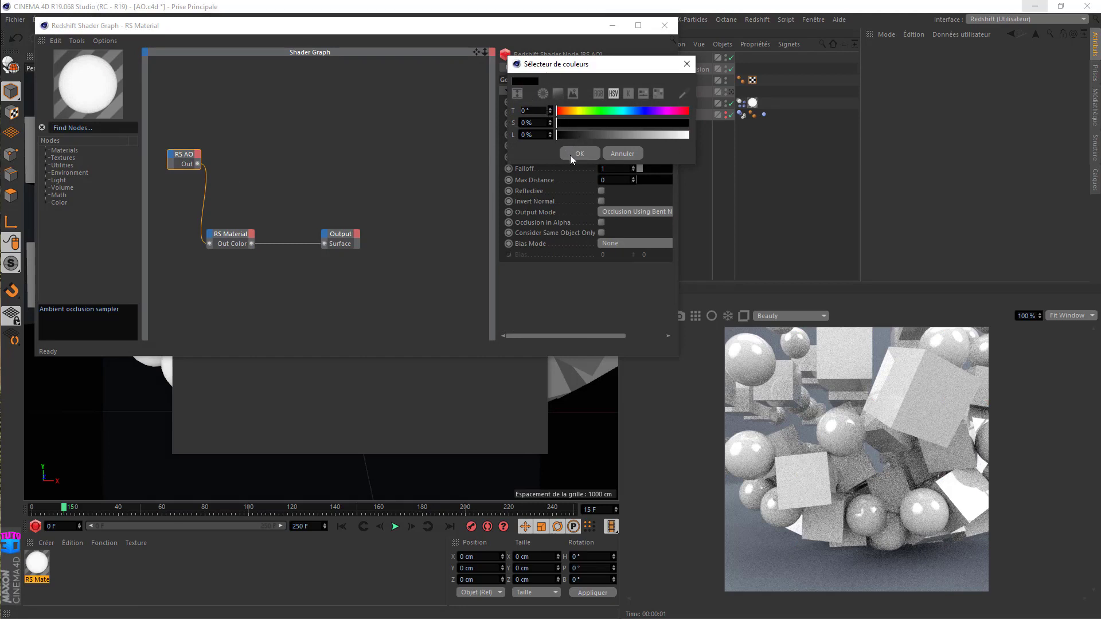
click(578, 154)
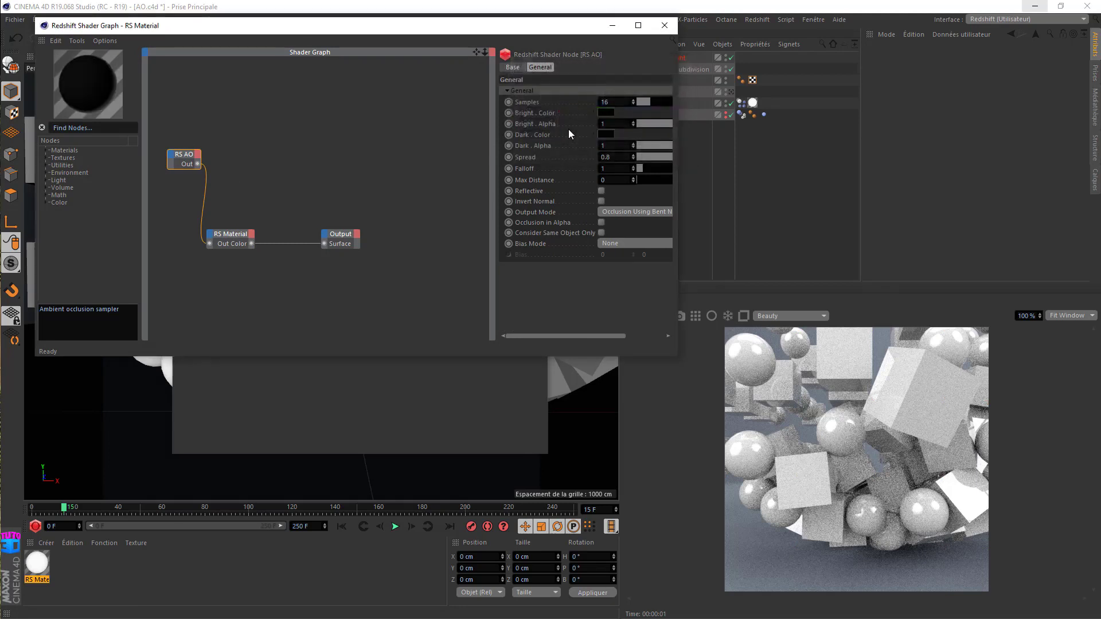
click(603, 136)
drag(589, 160, 744, 175)
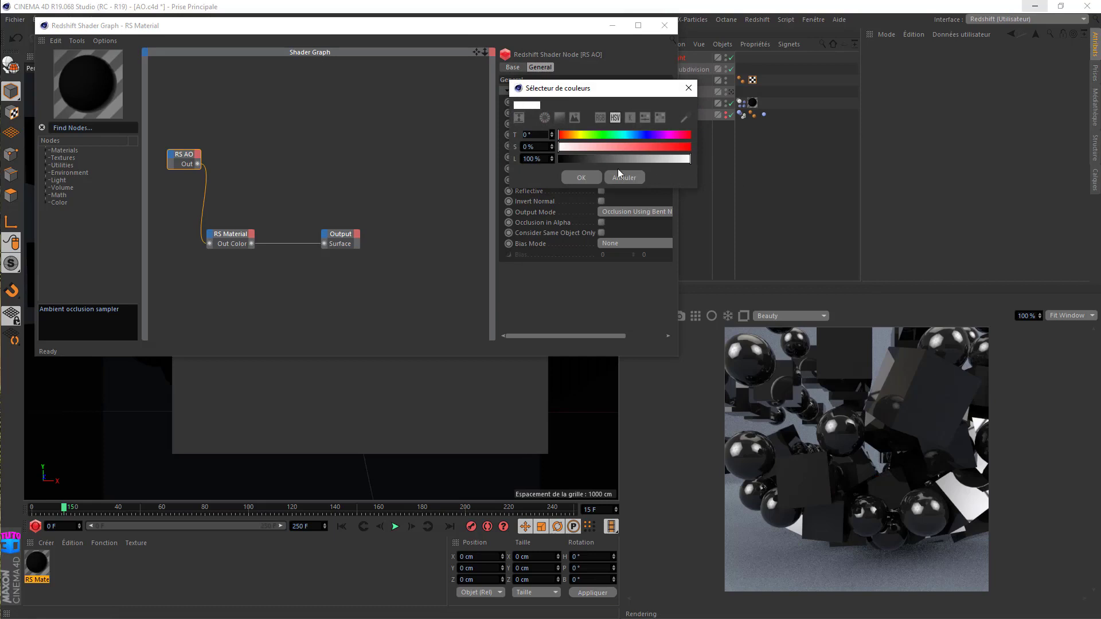
click(567, 179)
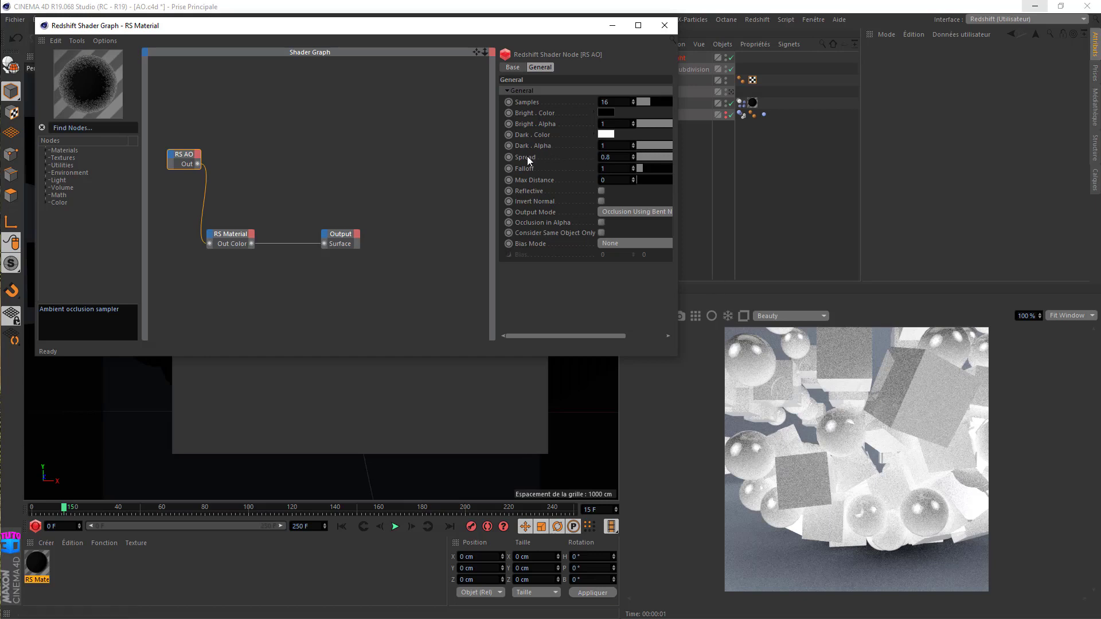
Set the RS AO node's Spread to 0.1, Falloff to 0.5 and Max Distance to 100, and close the shader graph
double_click(606, 157)
key(BackSpace)
text(.1)
click(559, 165)
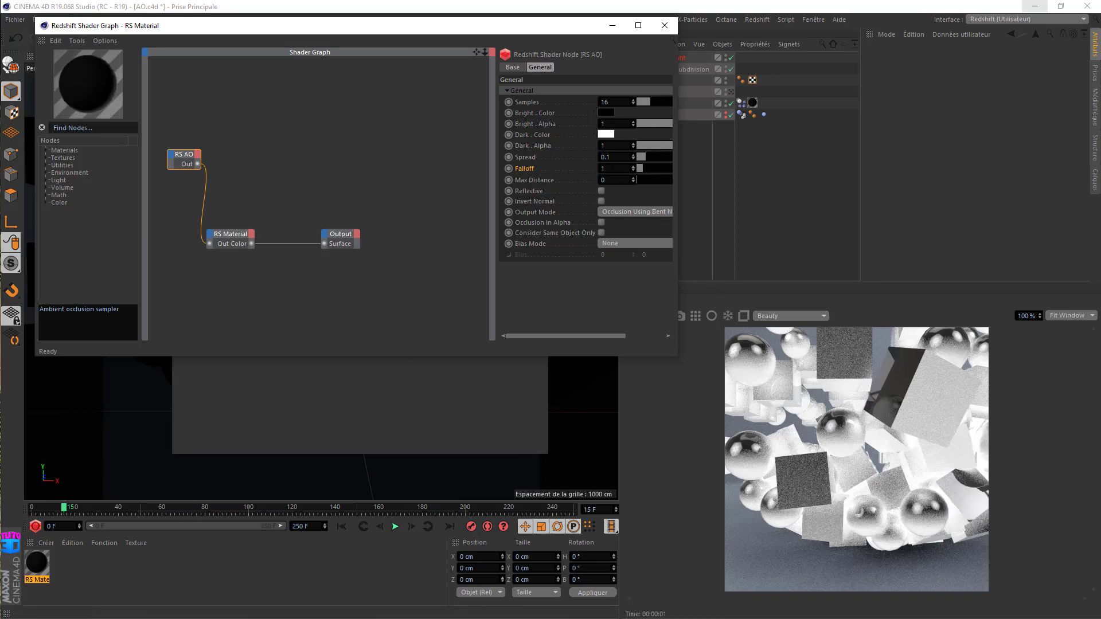
text(.5)
key(Return)
key(Tab)
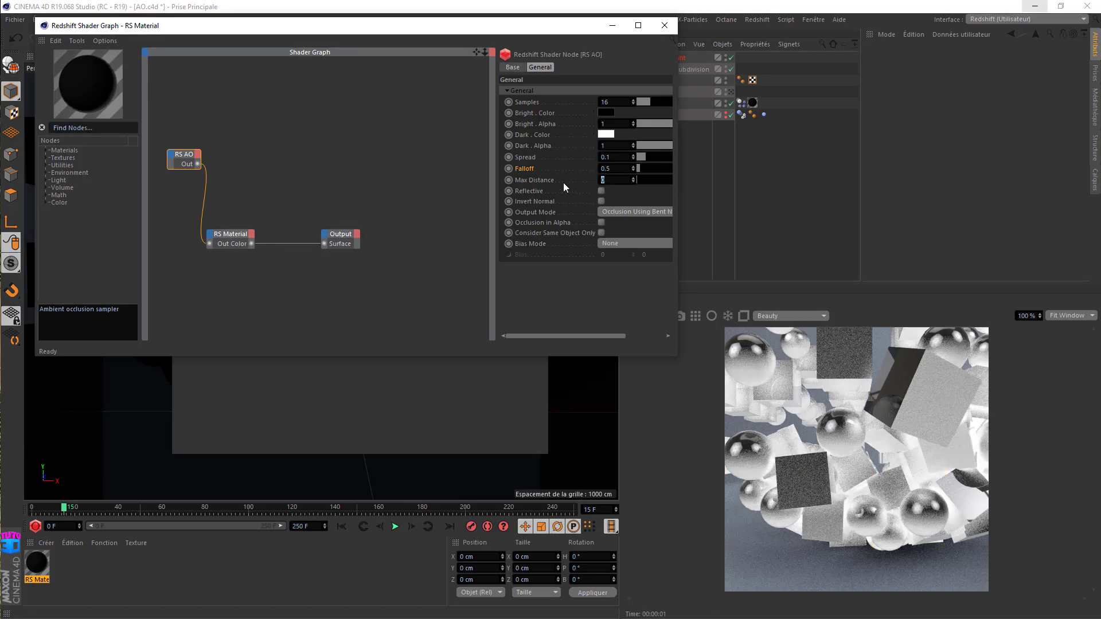
text(100)
key(Return)
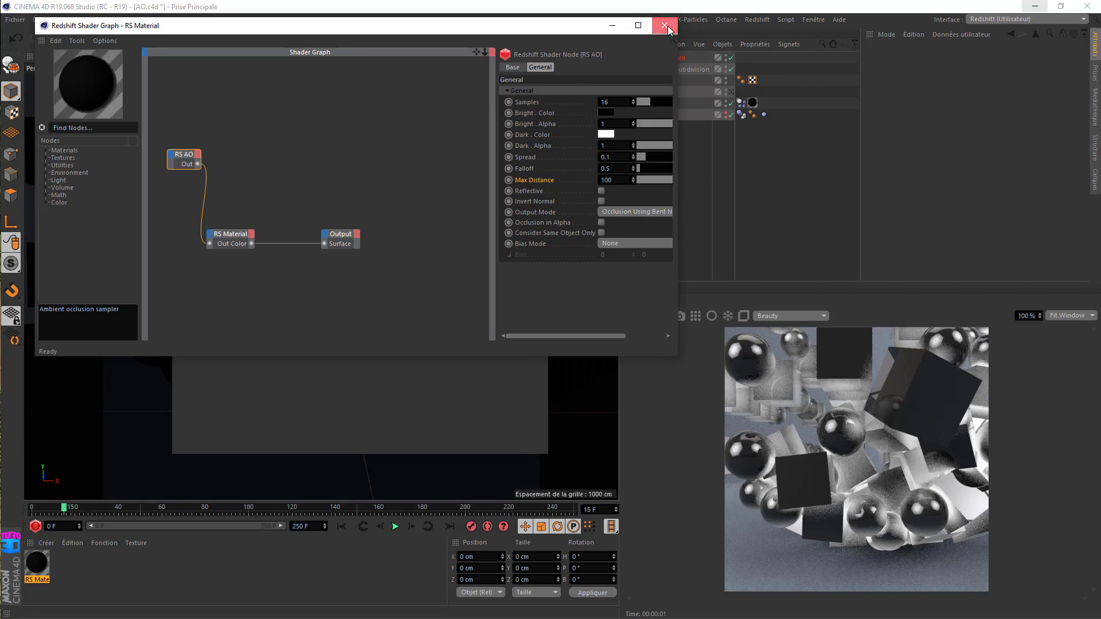
click(665, 26)
Reopen the RS Material's shader graph and change the RS AO node's Dark Color to a fully saturated yellow
drag(592, 55, 534, 55)
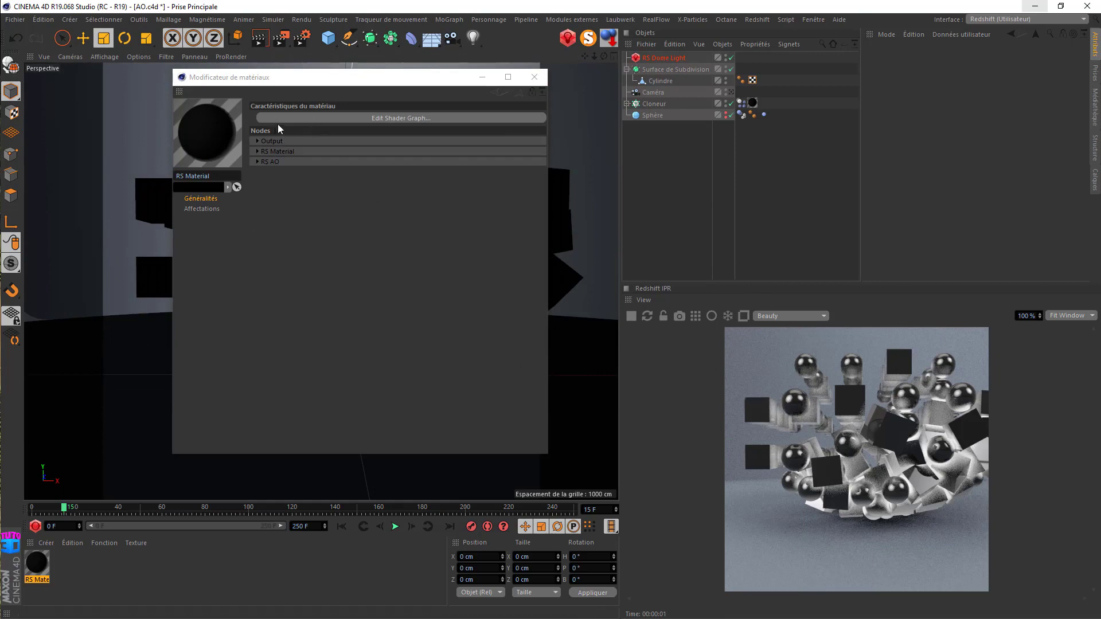
click(306, 118)
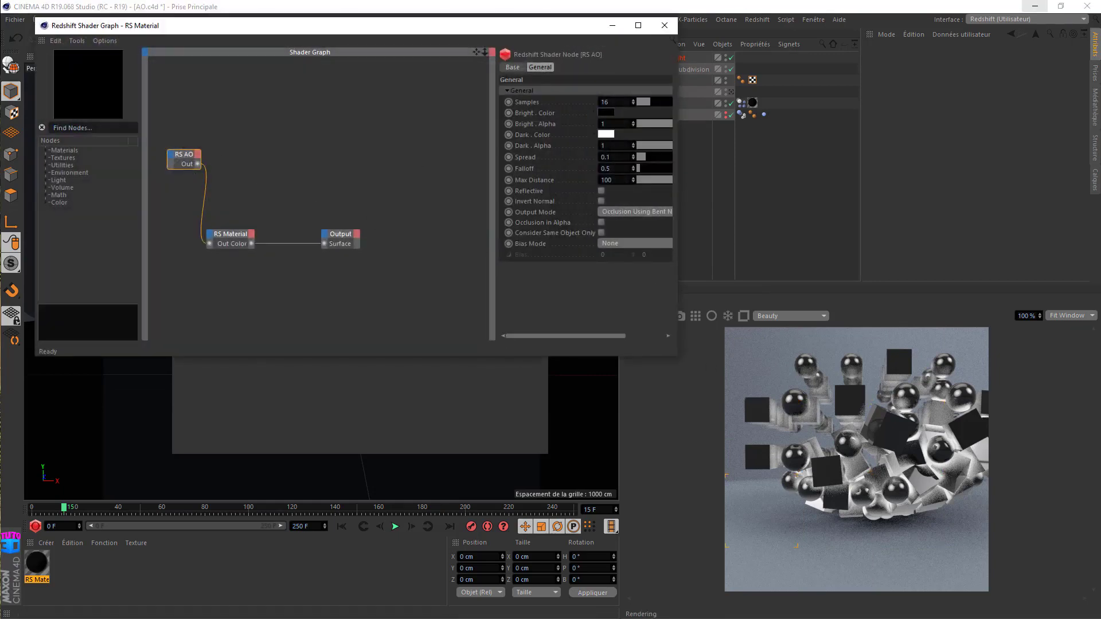
click(605, 135)
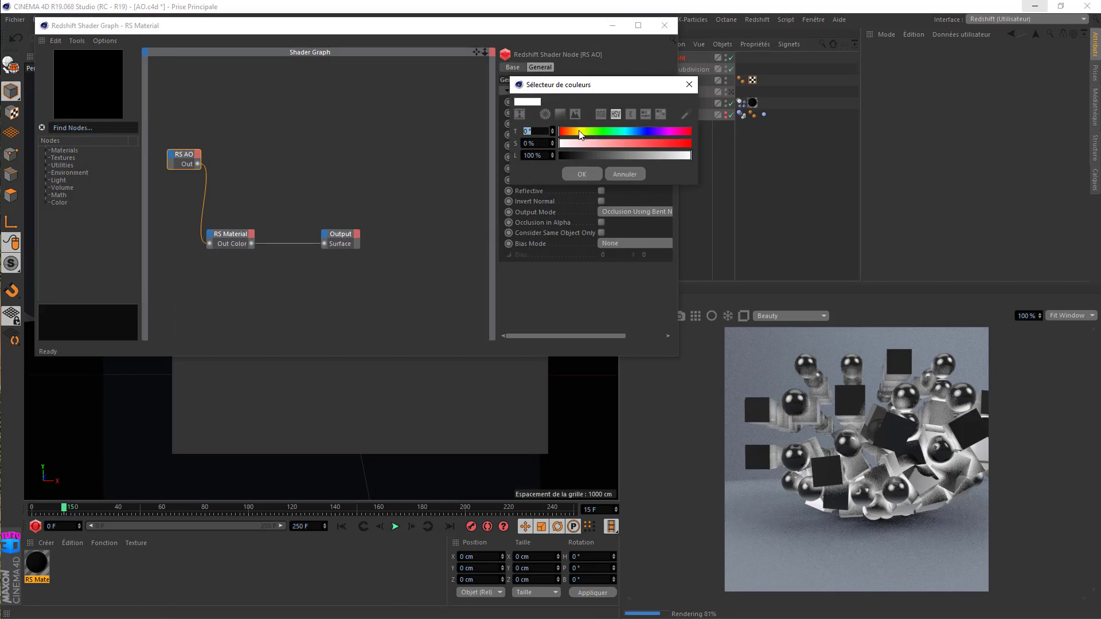
click(580, 132)
drag(582, 143, 691, 143)
click(582, 173)
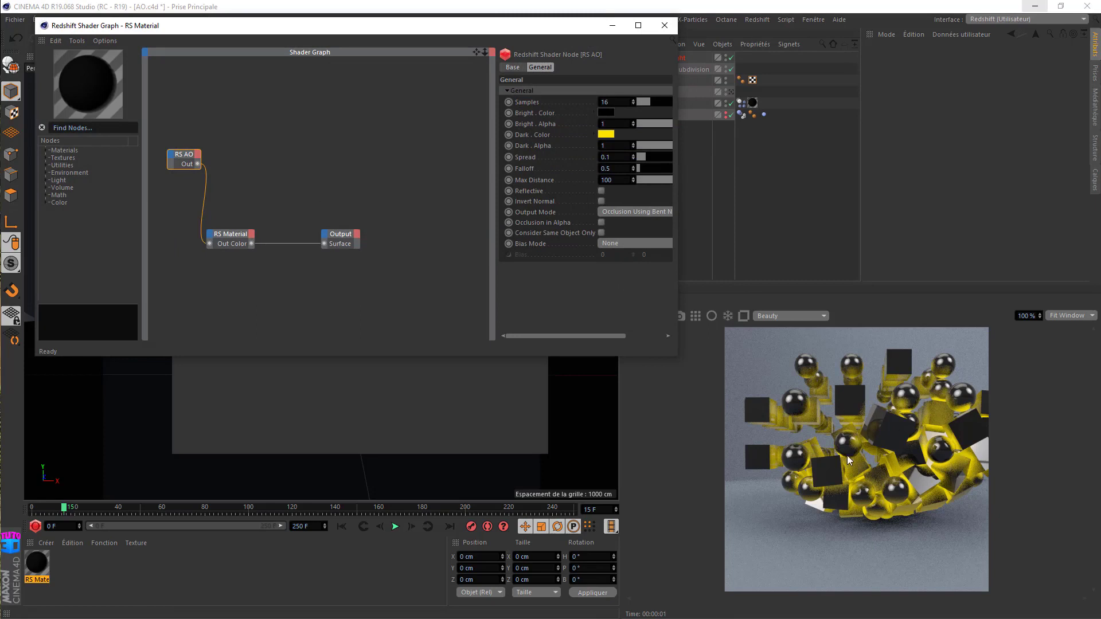
Set the RS AO node's Bright Color to white and its Dark Color to black
click(602, 113)
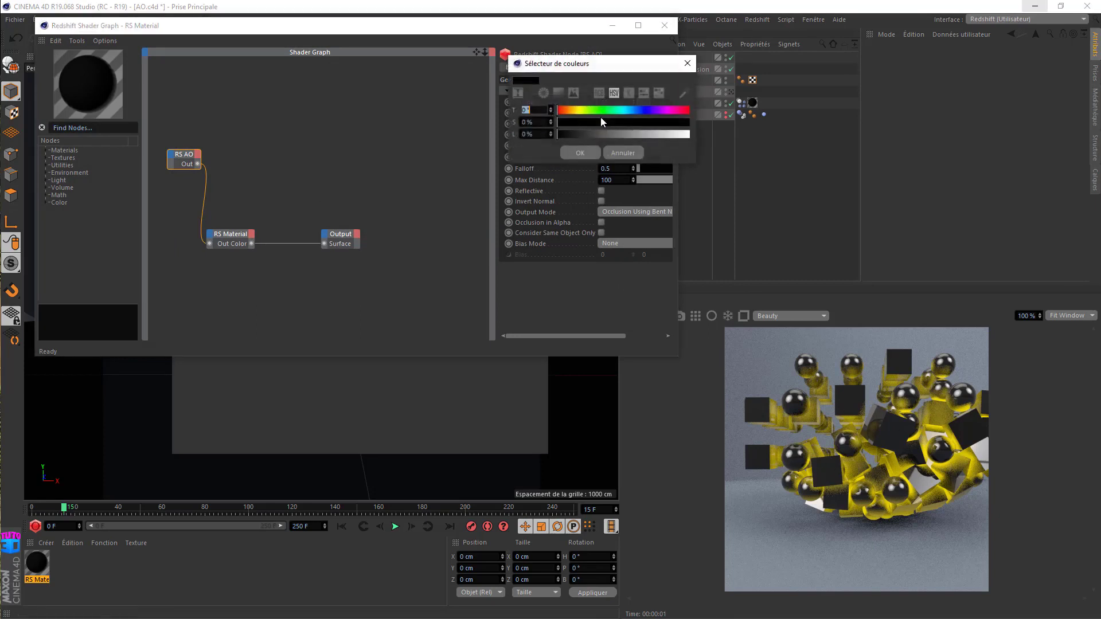
drag(588, 134, 690, 134)
click(579, 153)
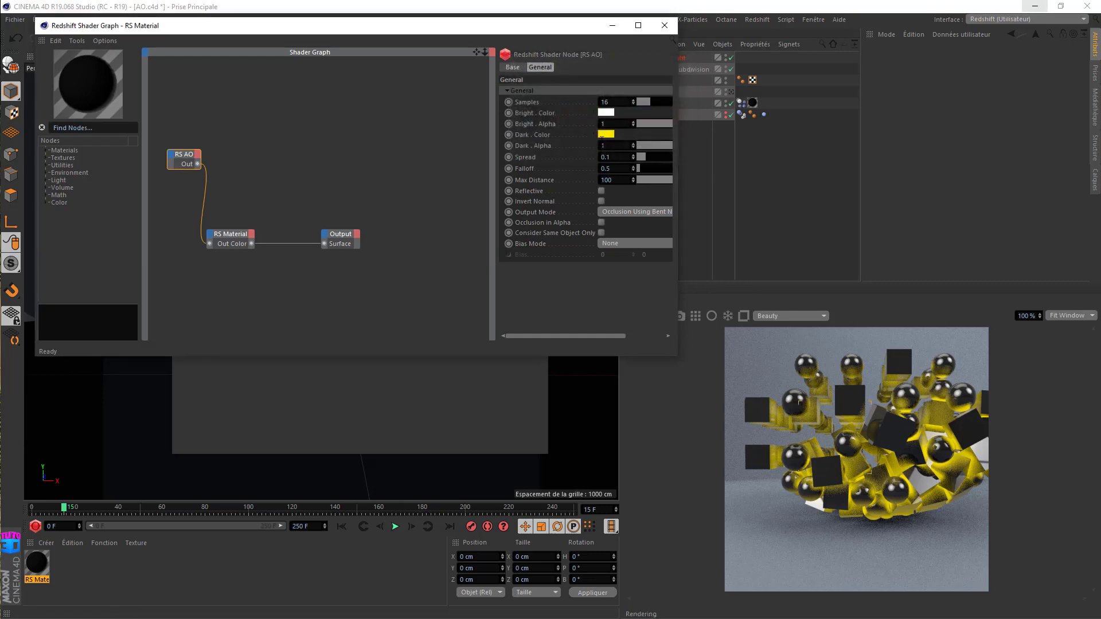
click(601, 136)
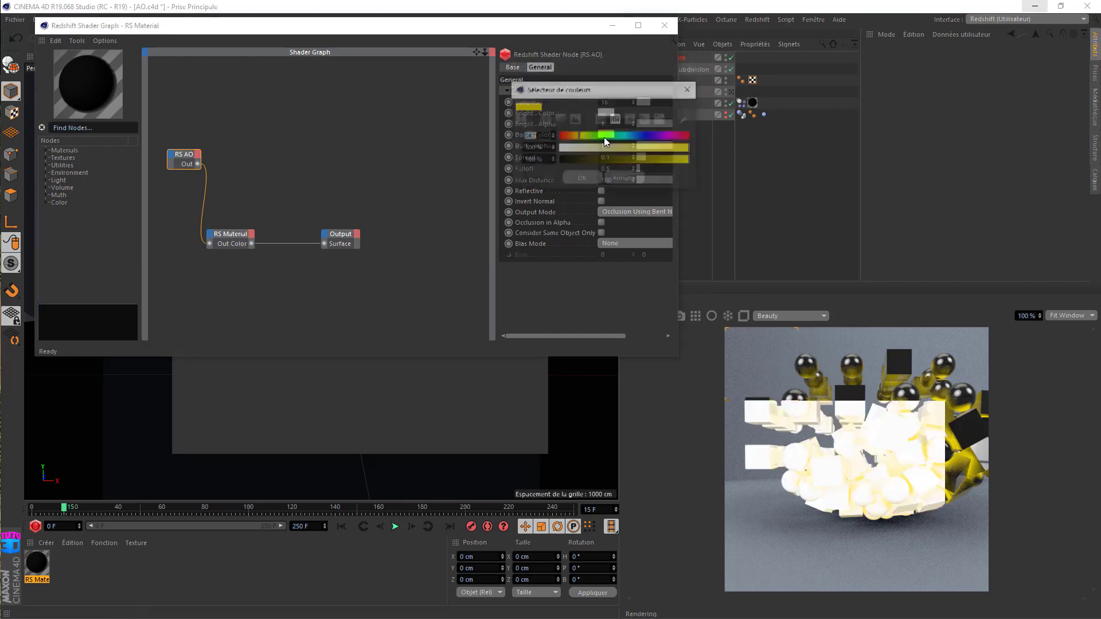
click(564, 160)
click(579, 176)
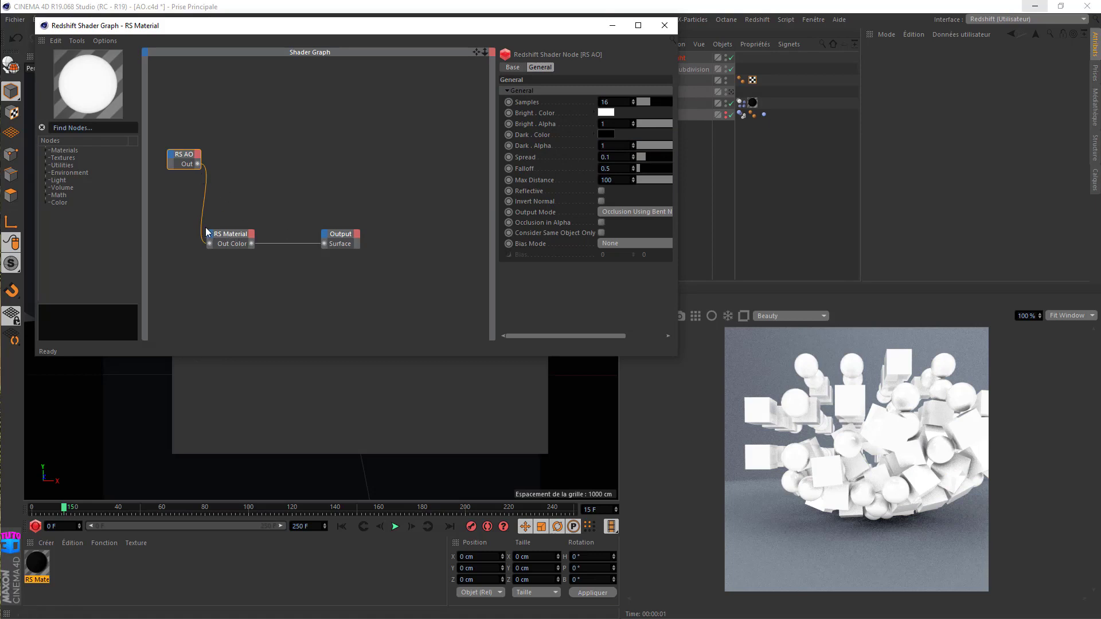
Insert a Ramp node between RS AO and RS Material, wiring AO into the ramp's Input and the ramp's Out Color into the material's emission
drag(204, 227, 337, 281)
drag(238, 239, 333, 179)
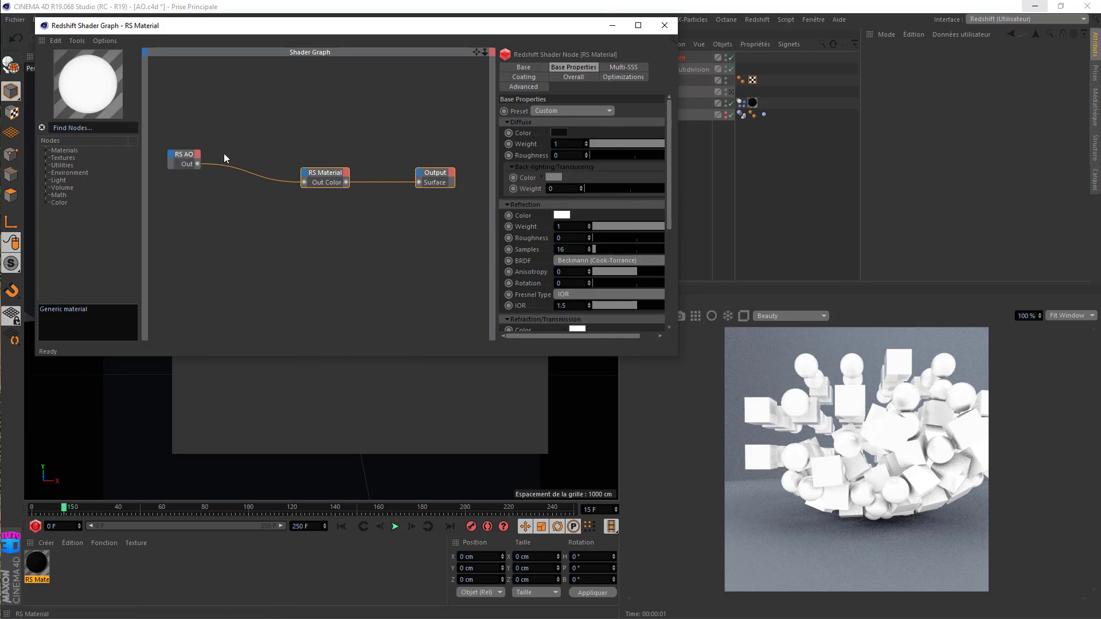
click(46, 158)
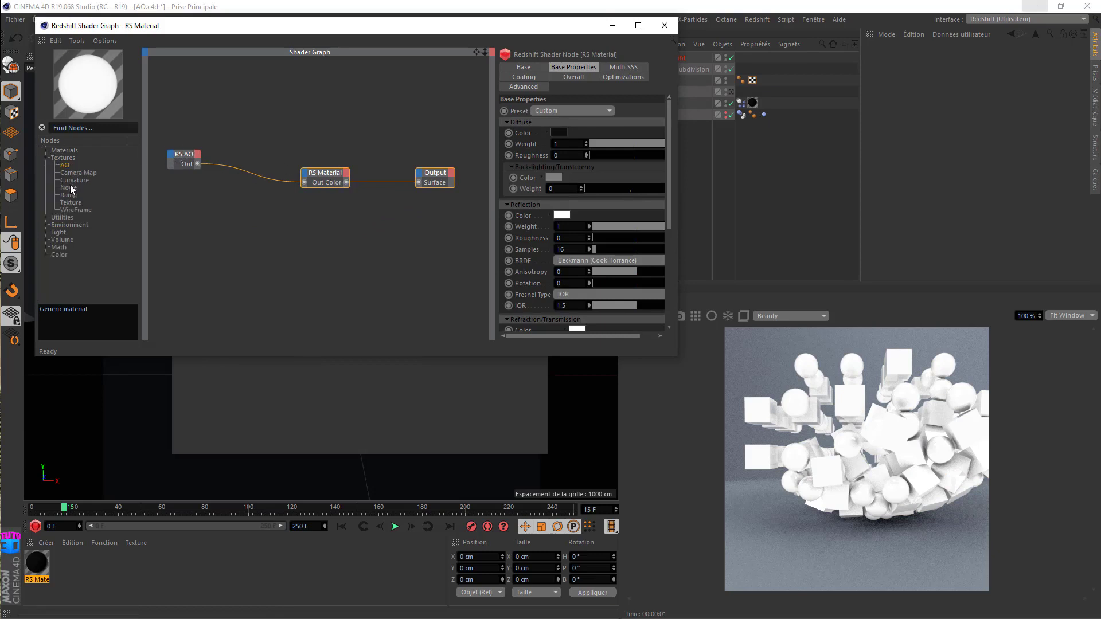
drag(67, 195, 226, 174)
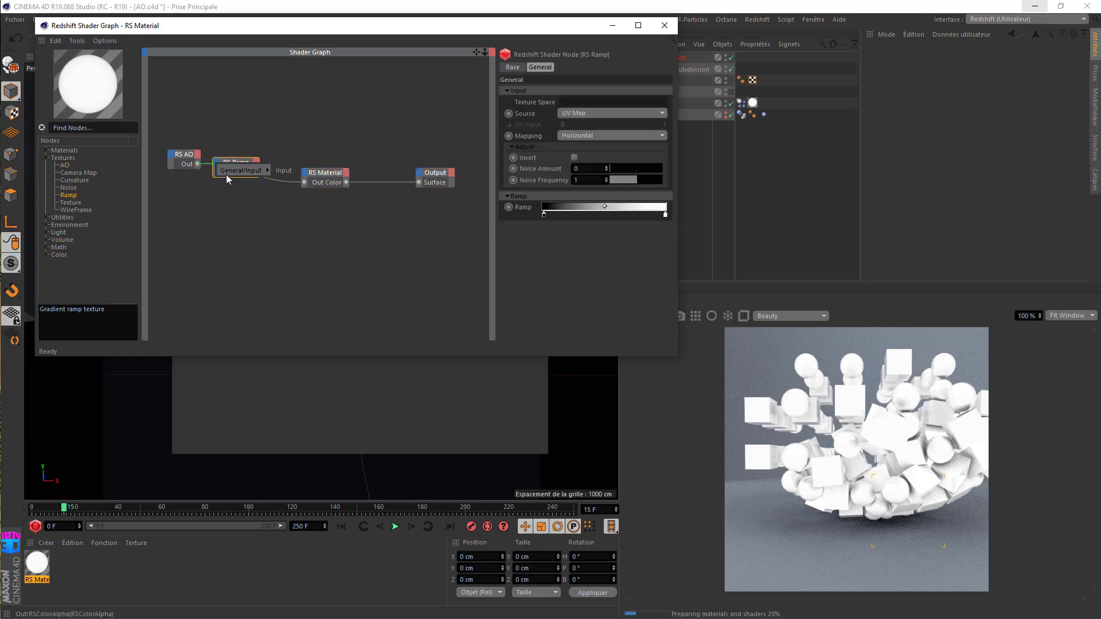
click(283, 171)
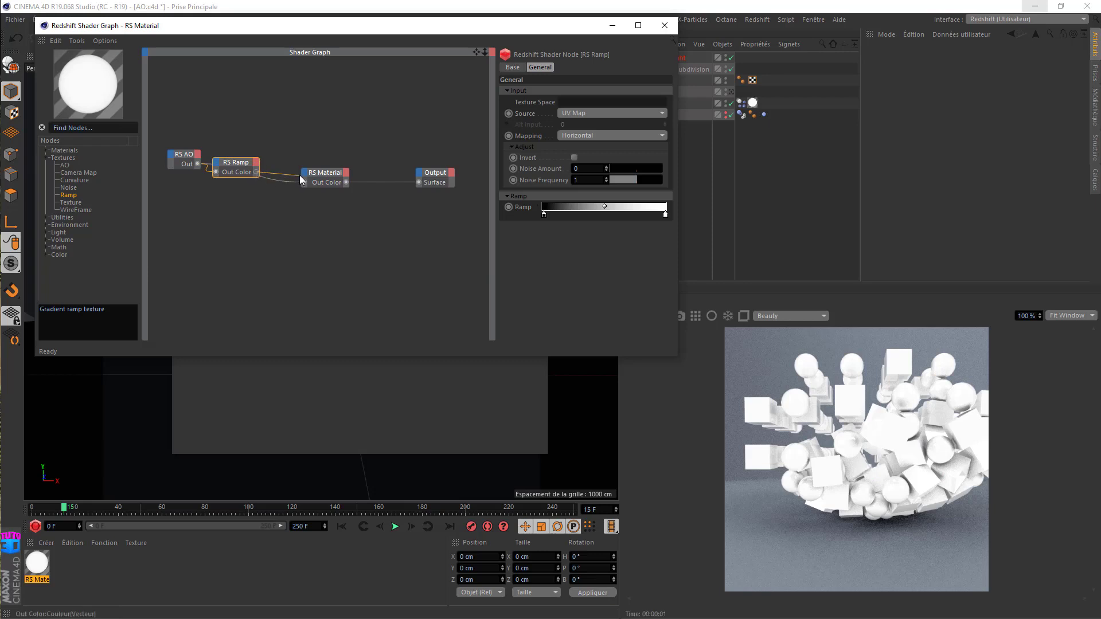
drag(305, 184, 305, 184)
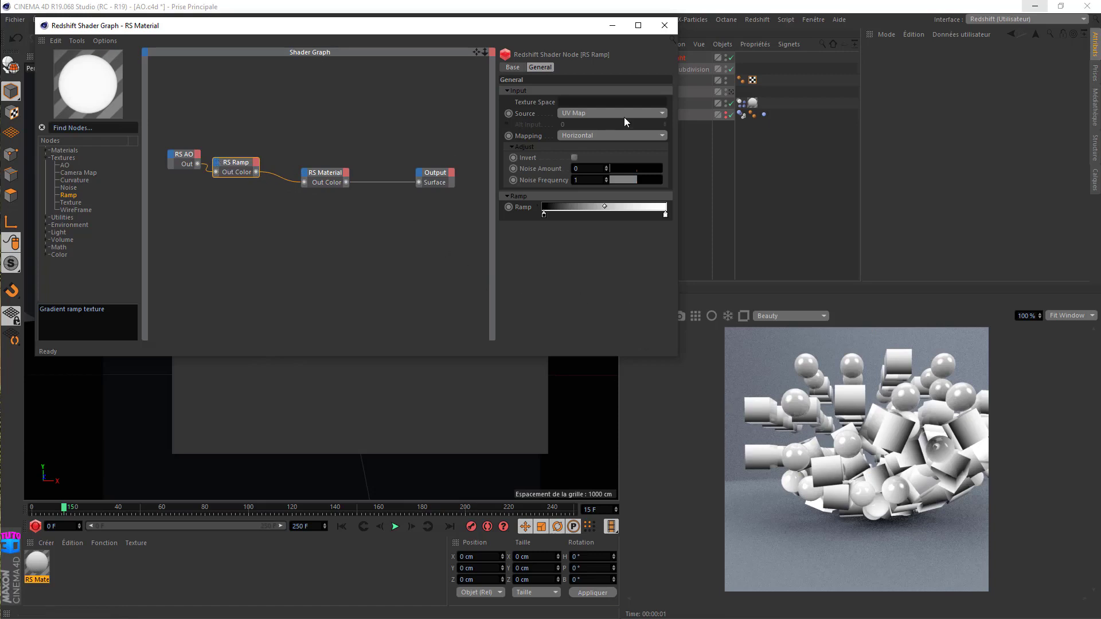
Set the RS Ramp node's Source to Alt and check the RS AO node's settings
click(584, 114)
click(578, 137)
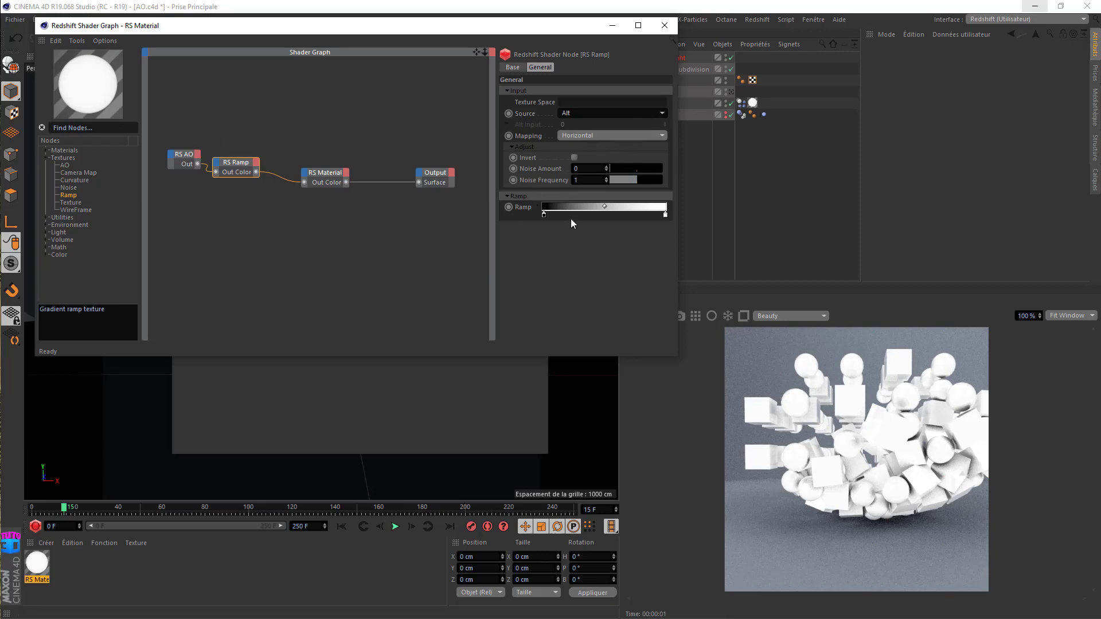
click(184, 156)
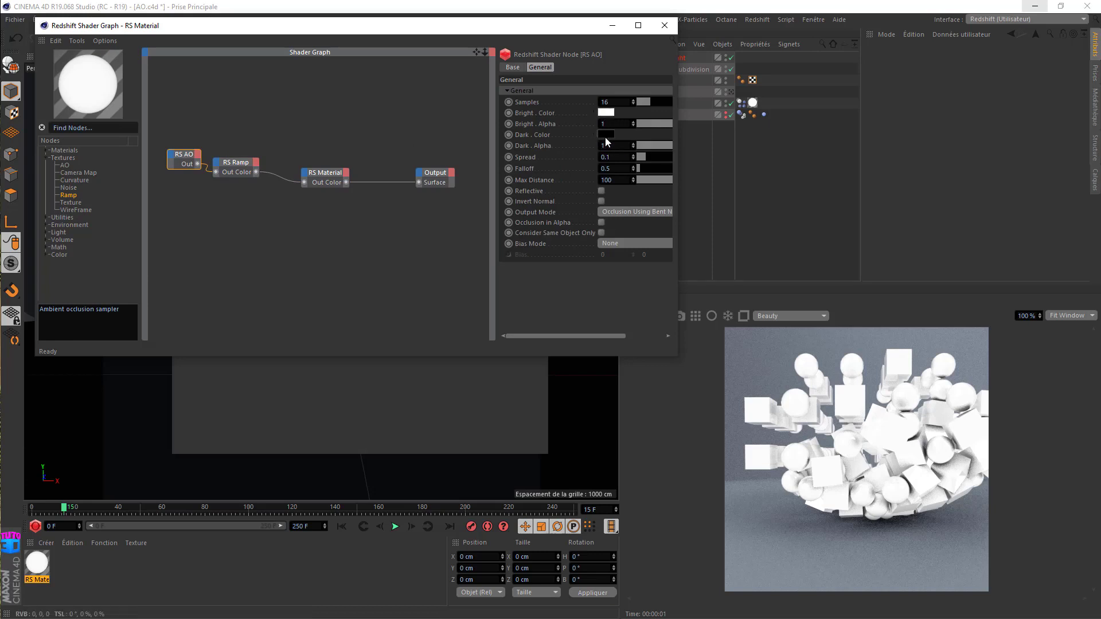
click(236, 166)
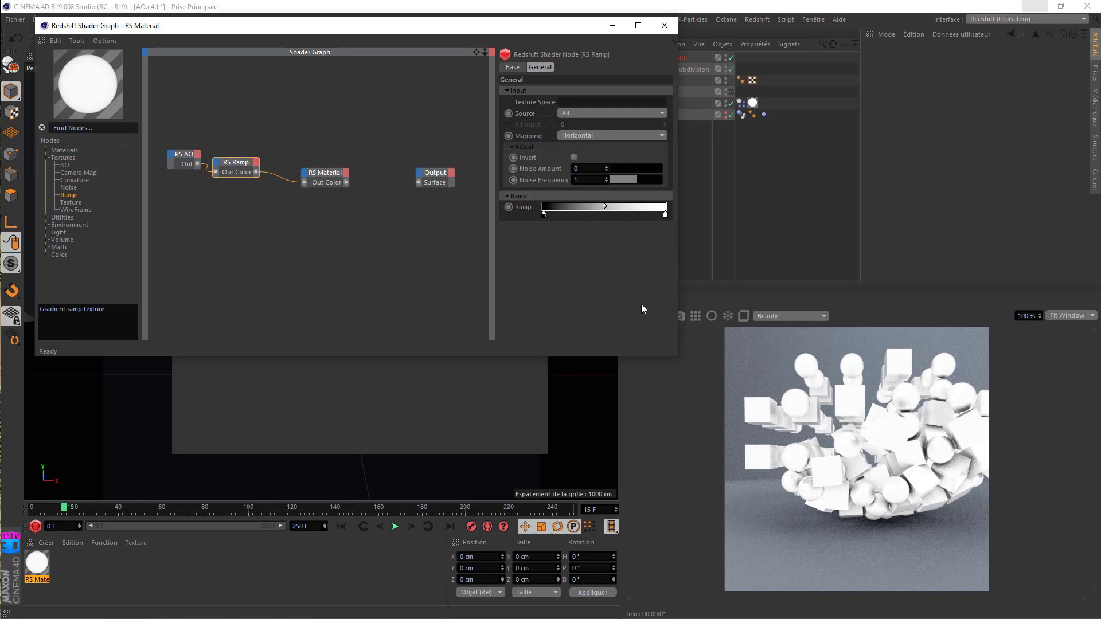
Try the Flame 6 gradient preset on the RS Ramp node
click(543, 212)
click(573, 323)
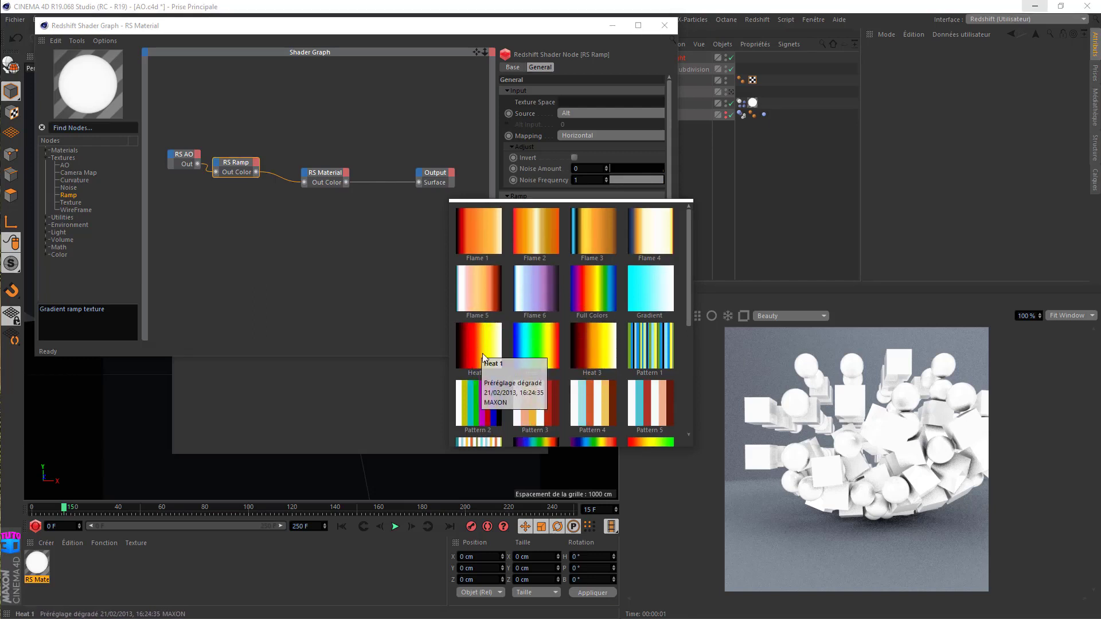
click(532, 285)
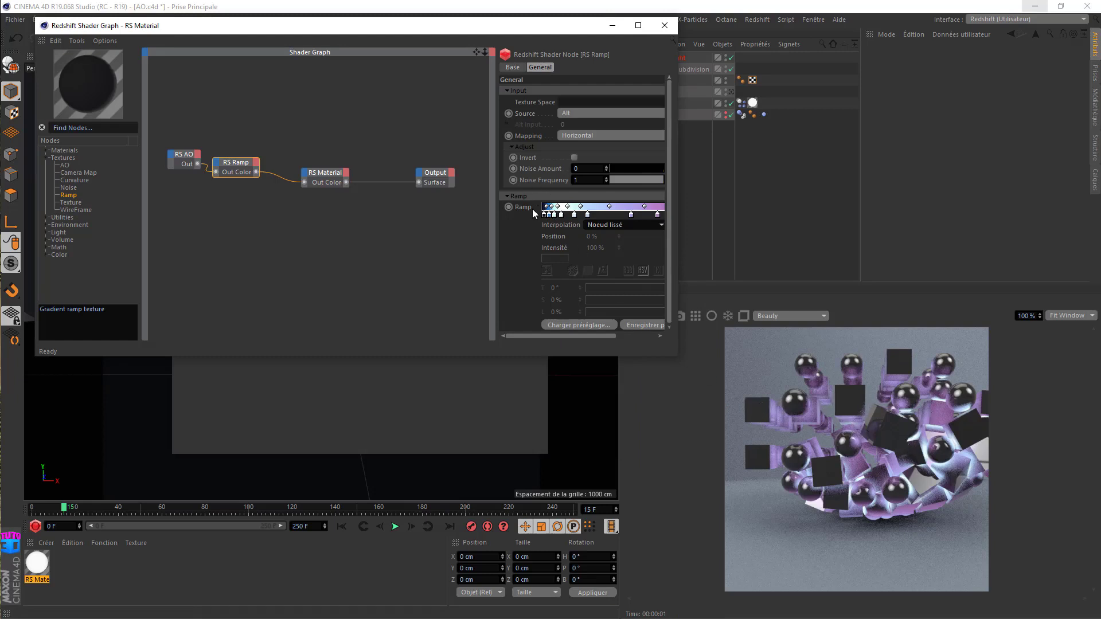
Load the Heat 1 gradient preset into the RS Ramp and invert its knots
click(566, 325)
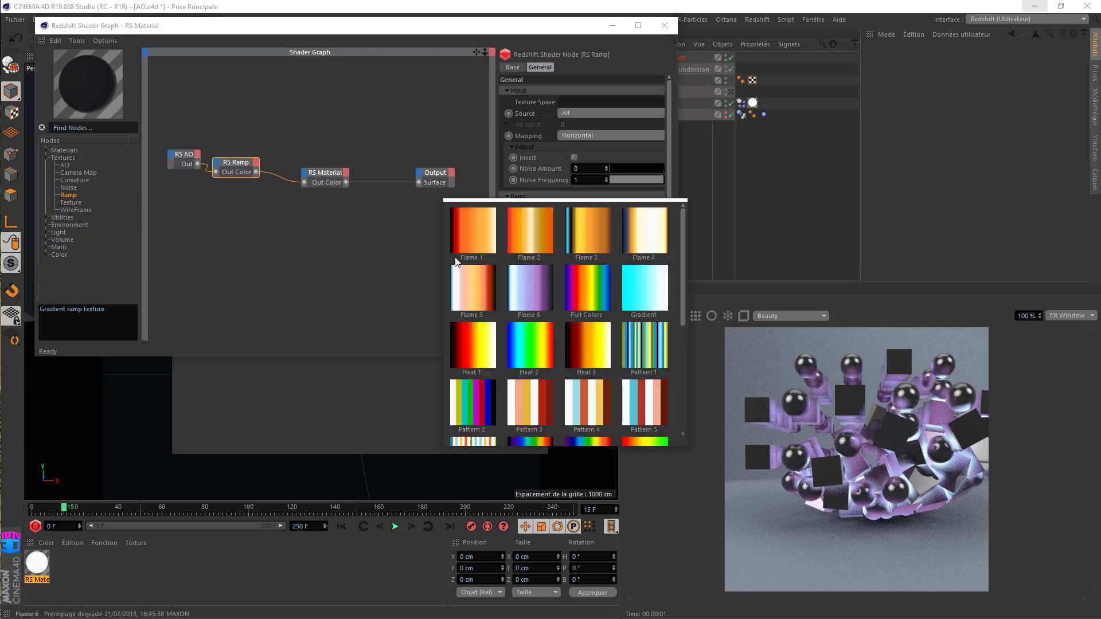
click(474, 347)
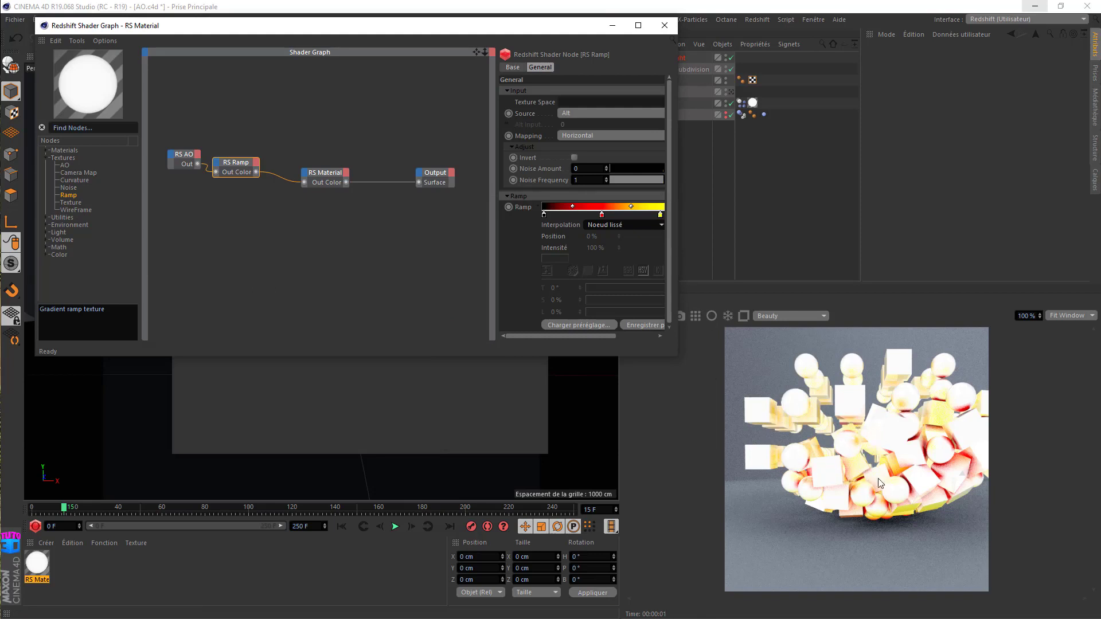
right_click(586, 213)
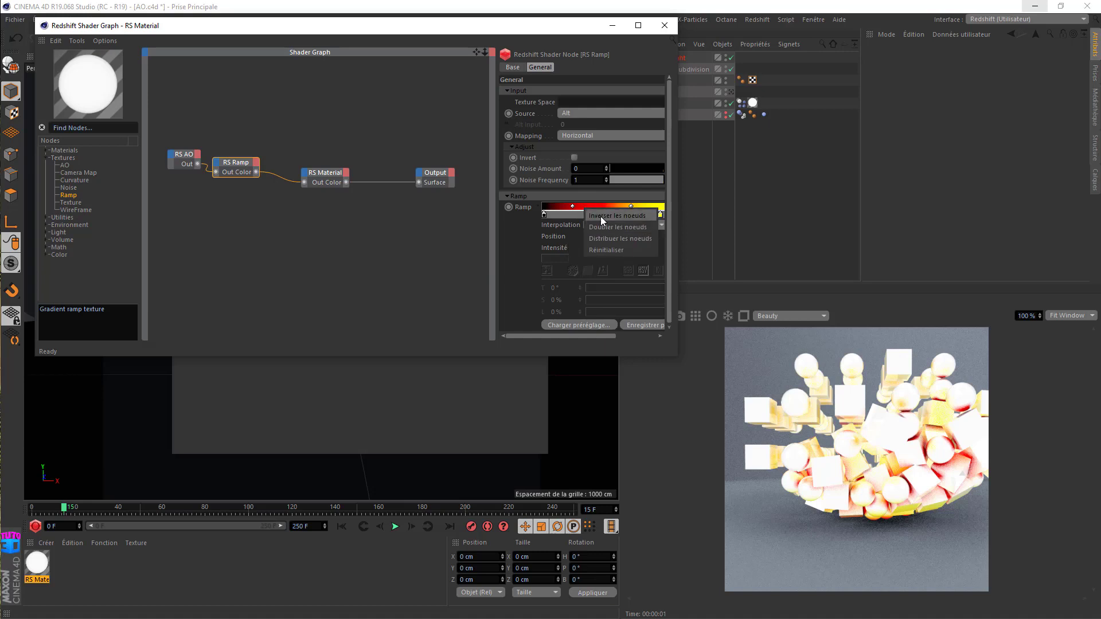
click(600, 217)
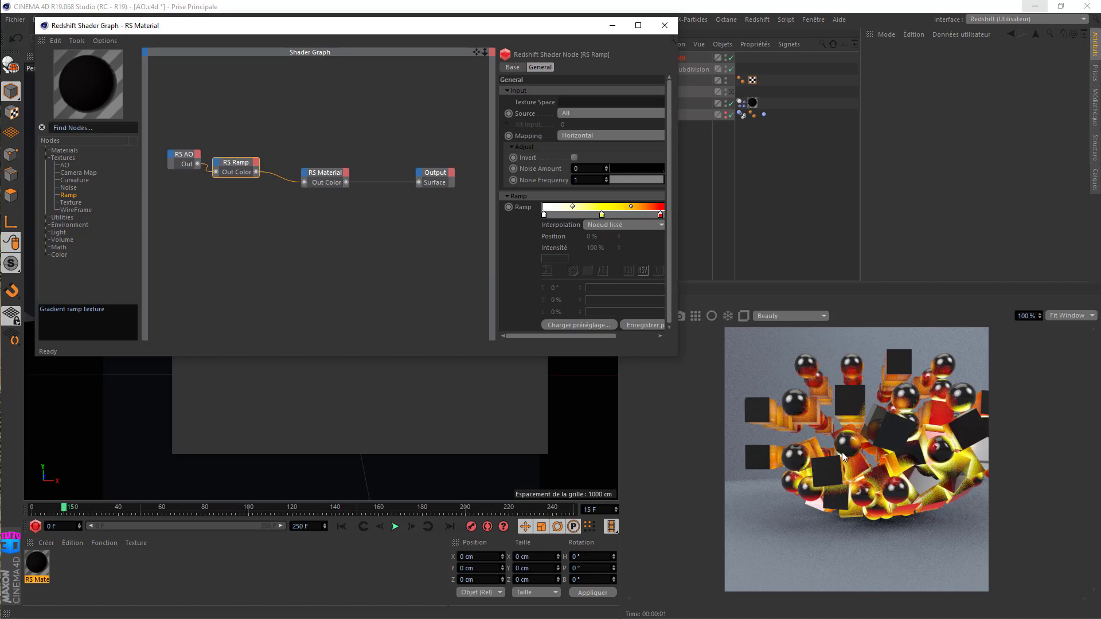
Rewind to frame 0, close the shader graph and material editor, and reframe the perspective view on the whole clone grid
click(342, 527)
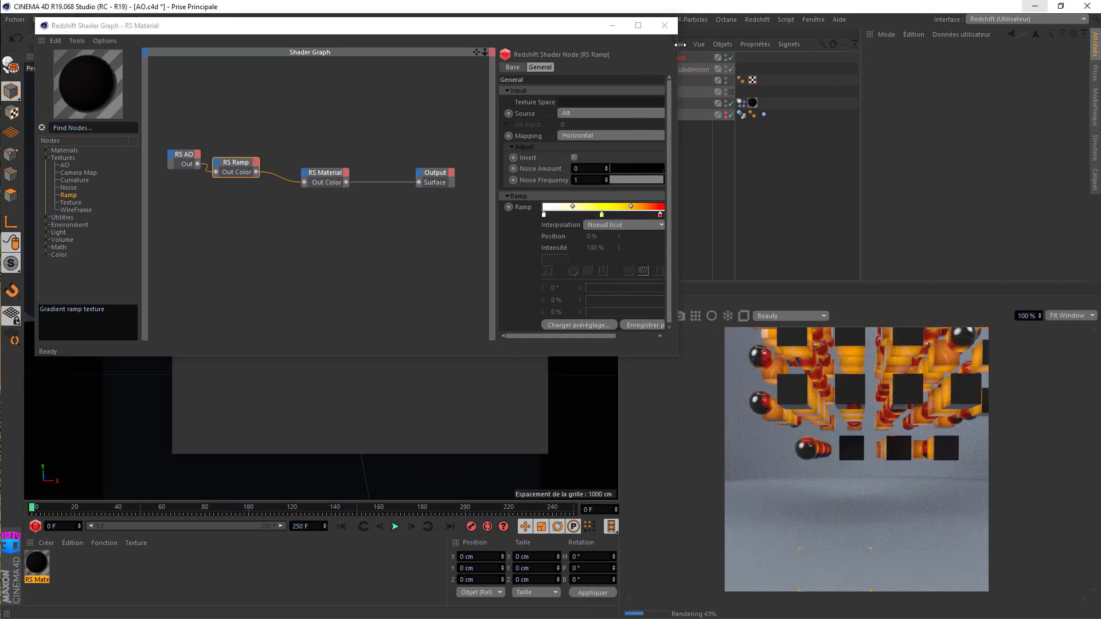
click(664, 25)
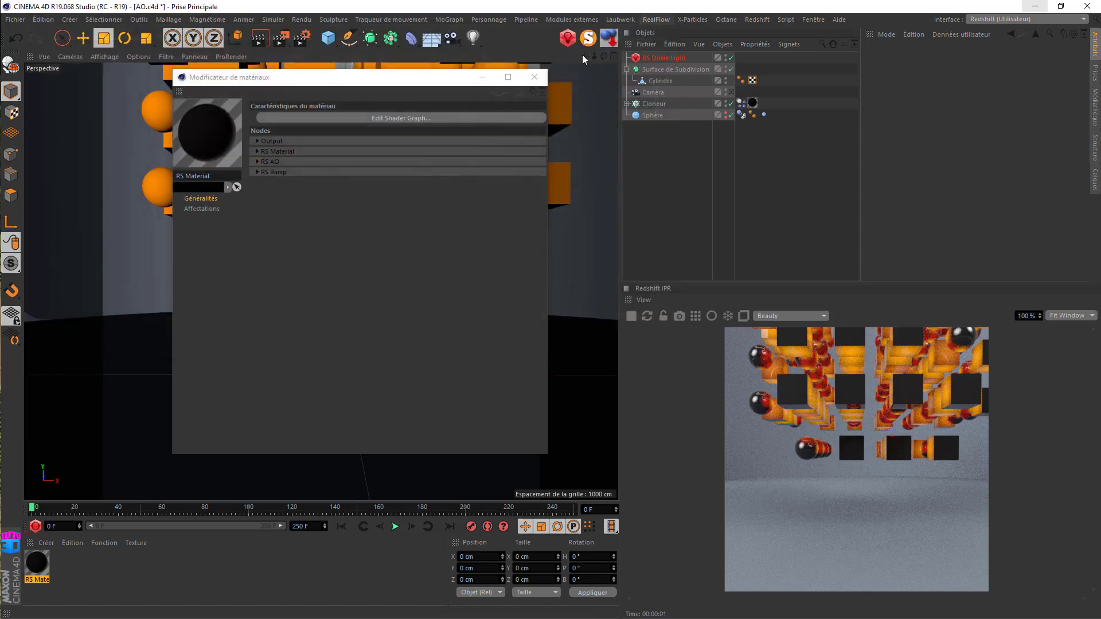
click(533, 77)
scroll(321, 282, up, 5)
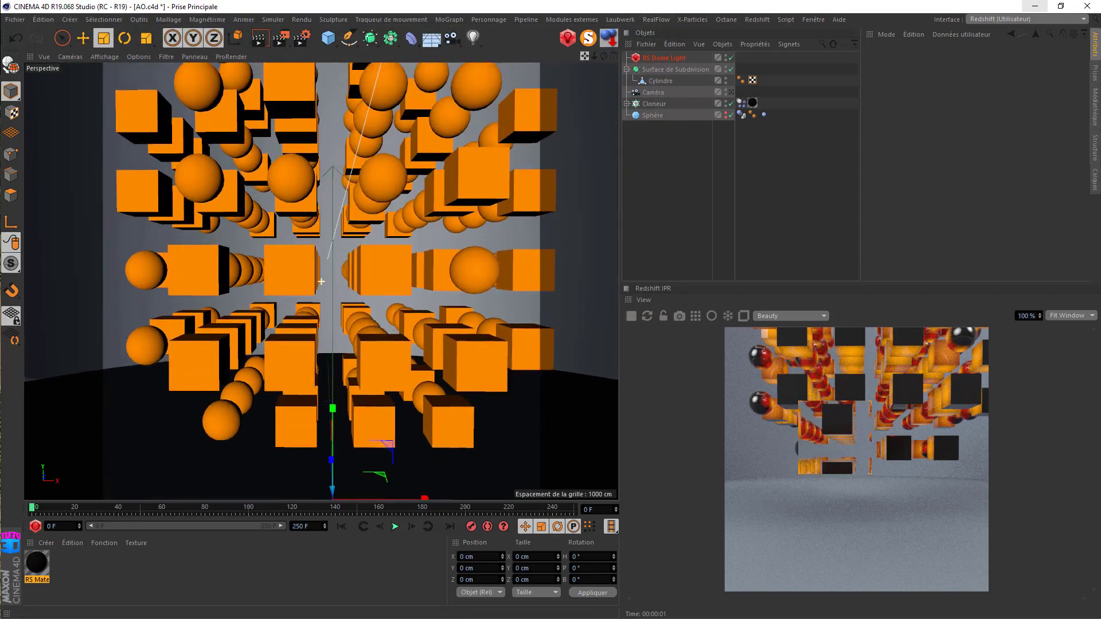
drag(584, 56, 561, 93)
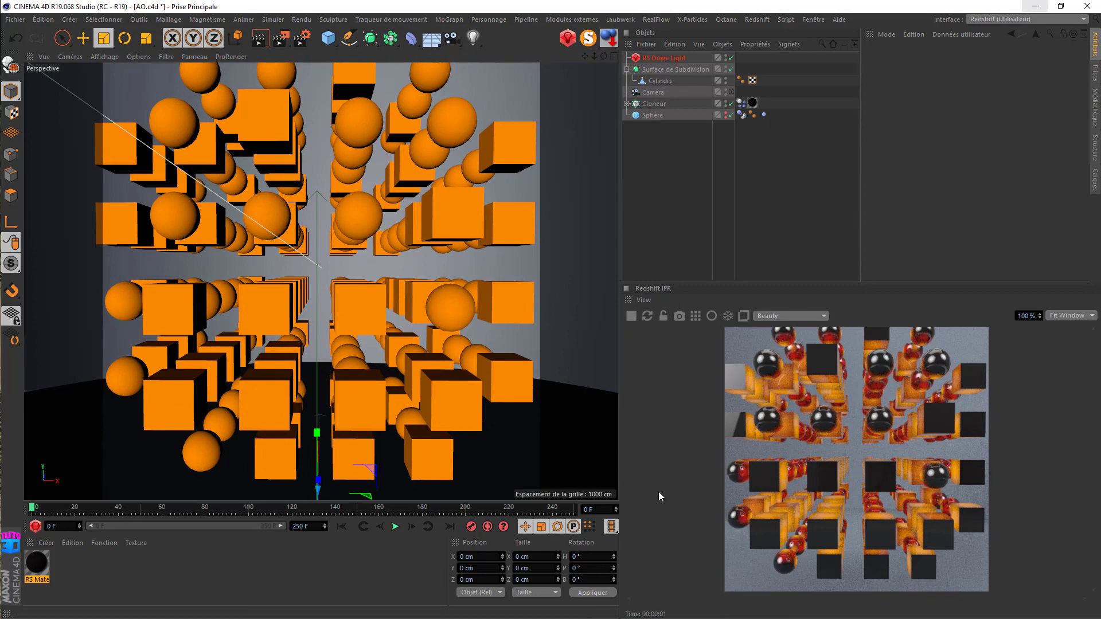
Reopen the RS Material's shader graph and set the RS AO node's Max Distance to 50 and Falloff to 0.1
double_click(37, 563)
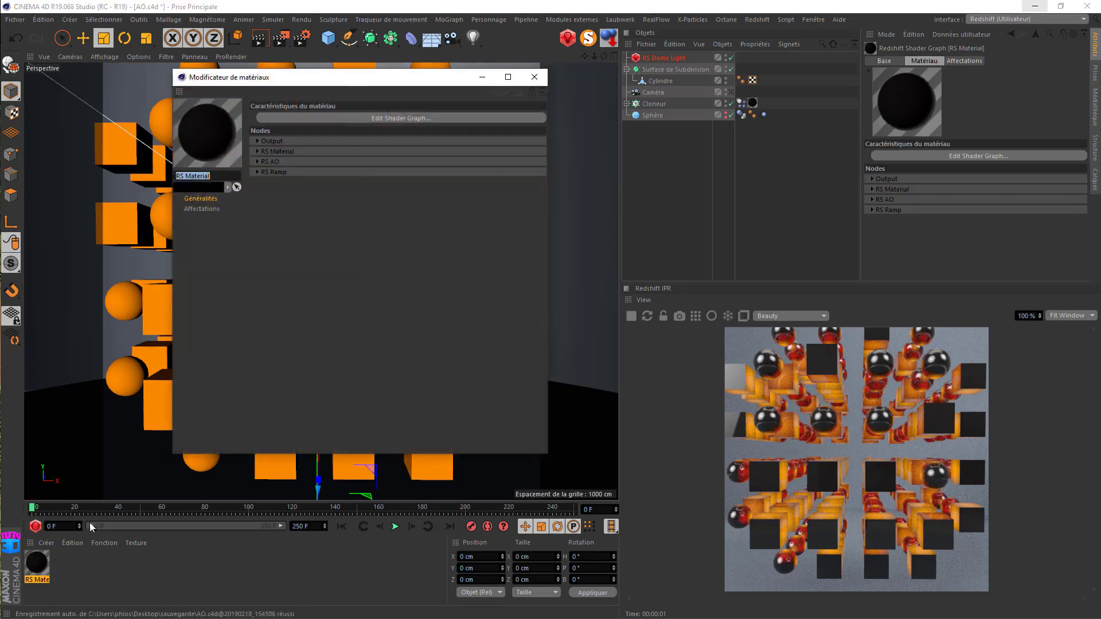
click(309, 119)
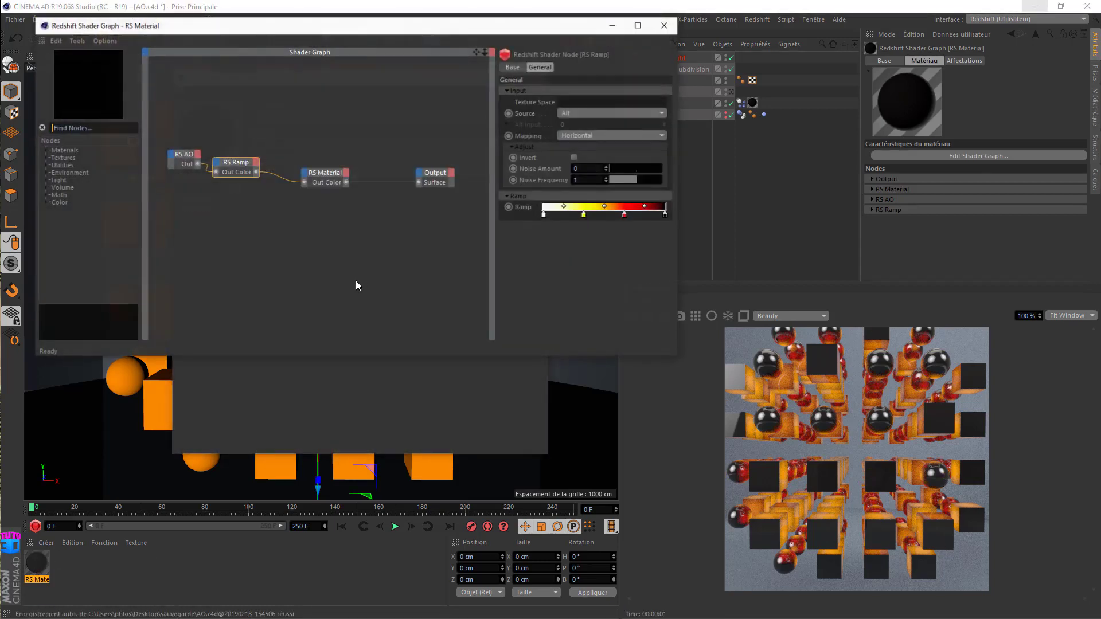
click(181, 153)
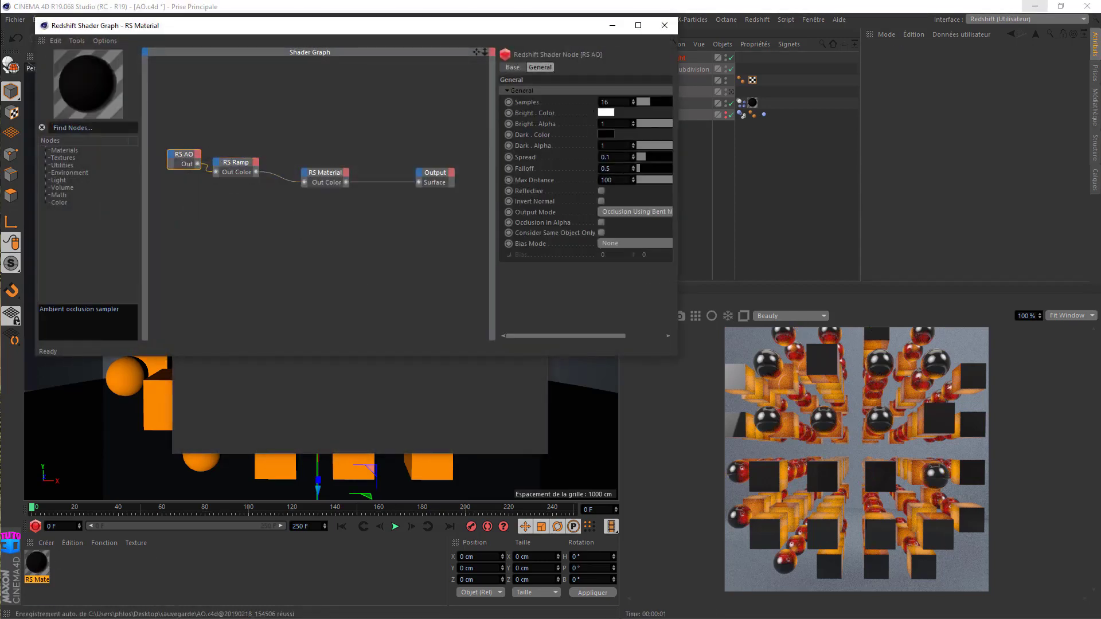
text(50)
key(Return)
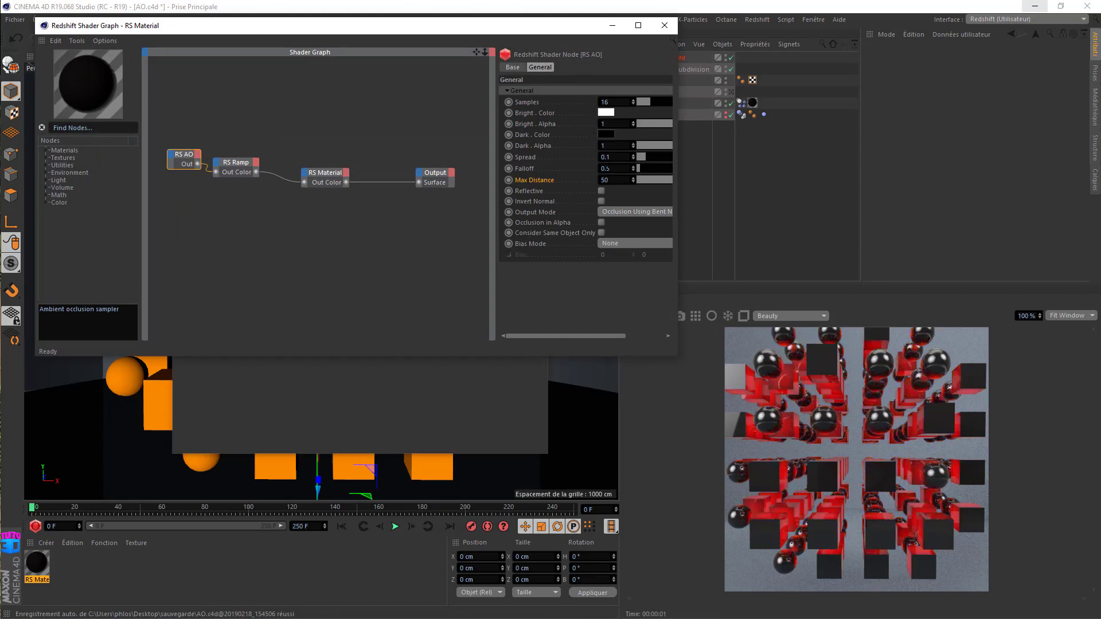
double_click(606, 167)
click(606, 168)
drag(606, 168, 637, 167)
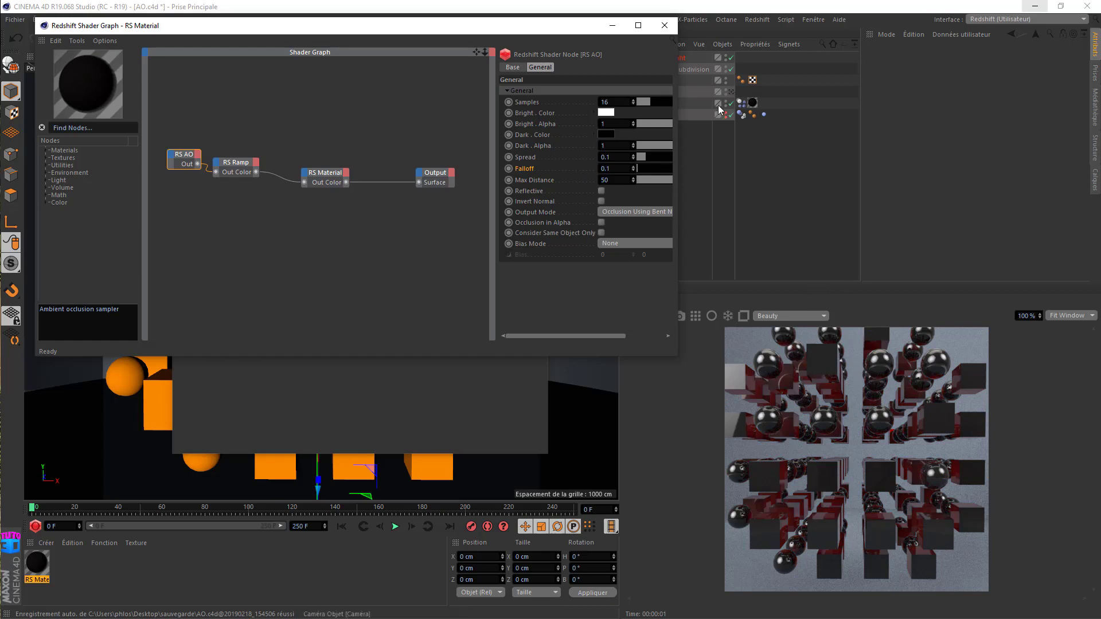
Enable the bevel on the Cube inside the cloner, with a 2 cm radius
drag(520, 26, 386, 63)
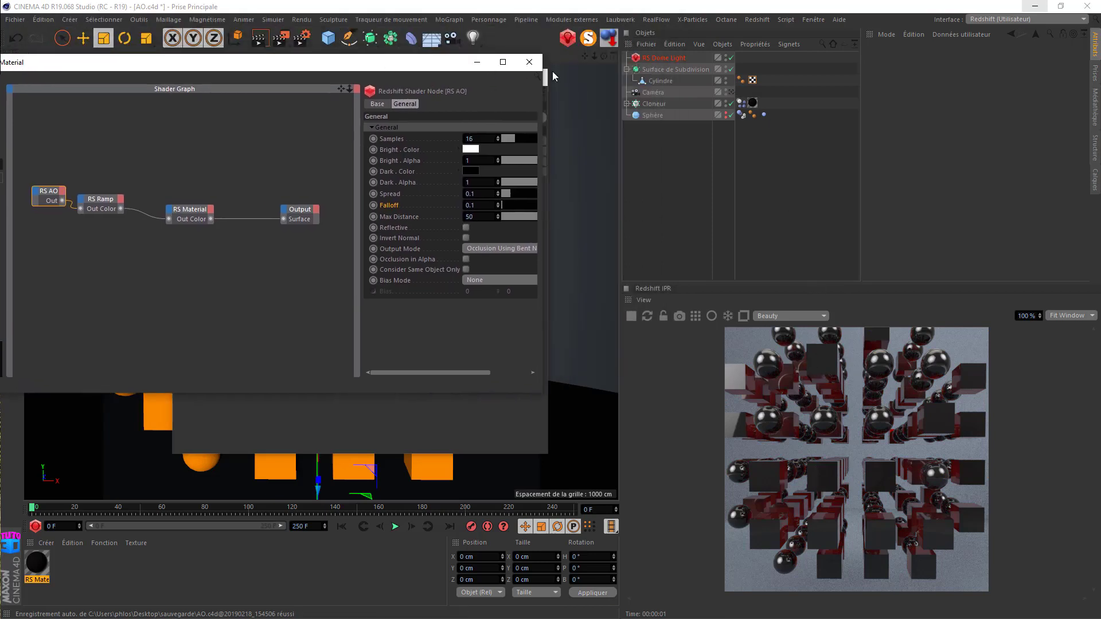
click(626, 104)
click(657, 127)
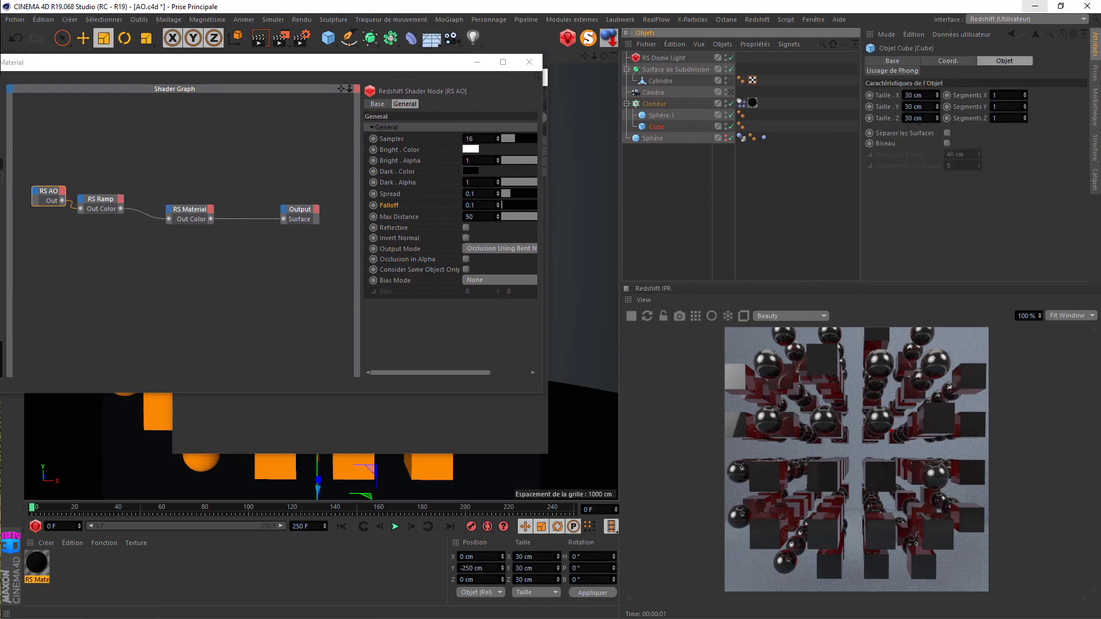
click(948, 144)
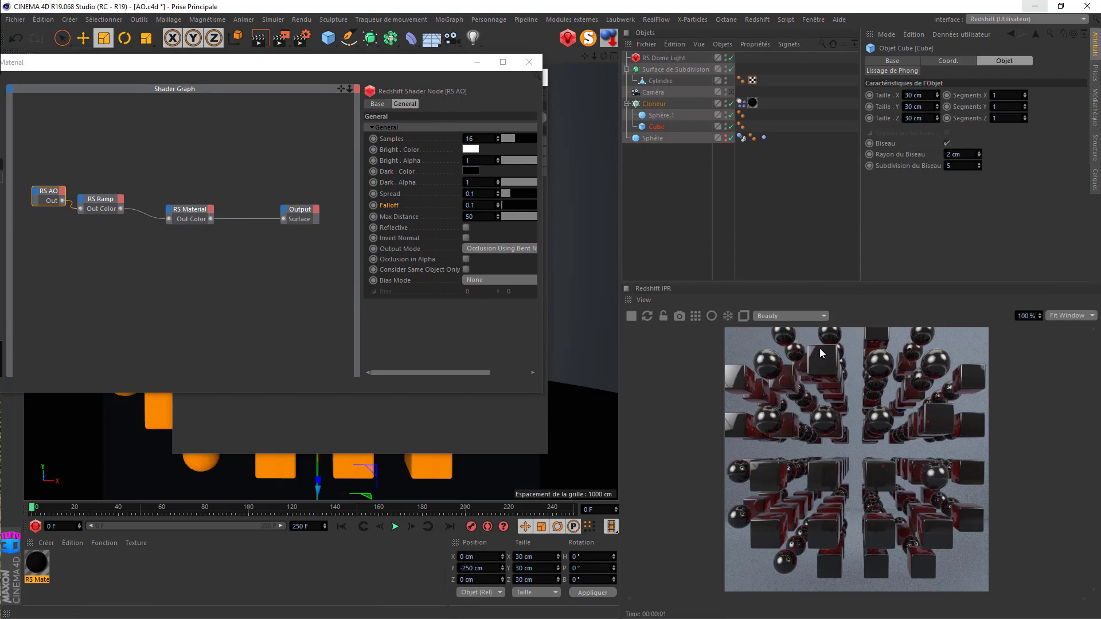
Play the clone simulation up to frame 23 with the Redshift IPR stopped, and restart the IPR render on that frame
drag(439, 69, 603, 49)
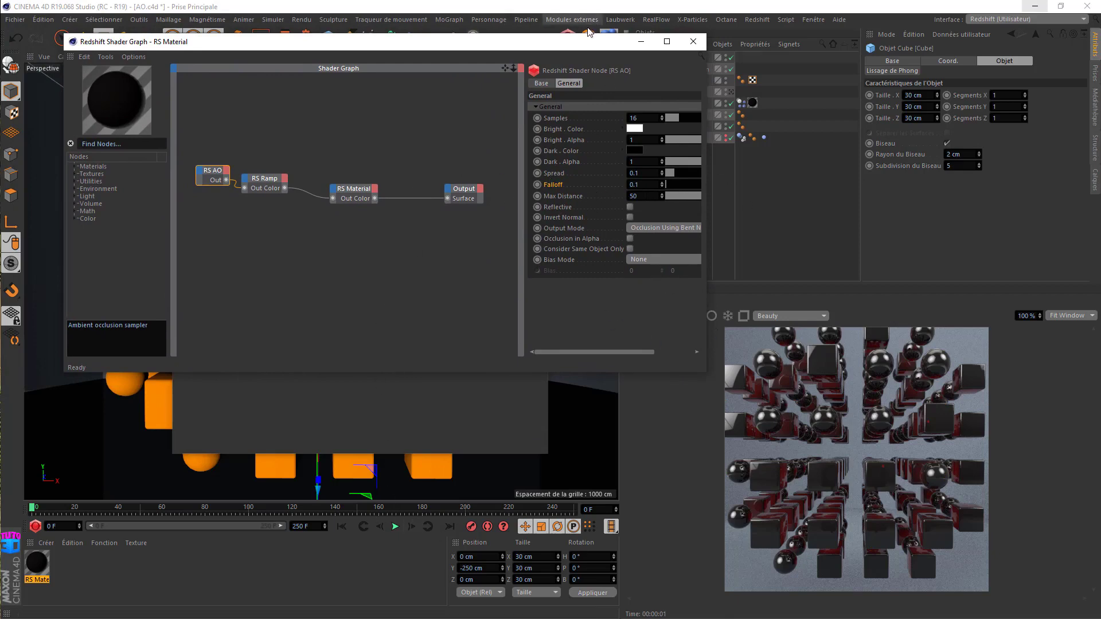
drag(590, 42, 456, 51)
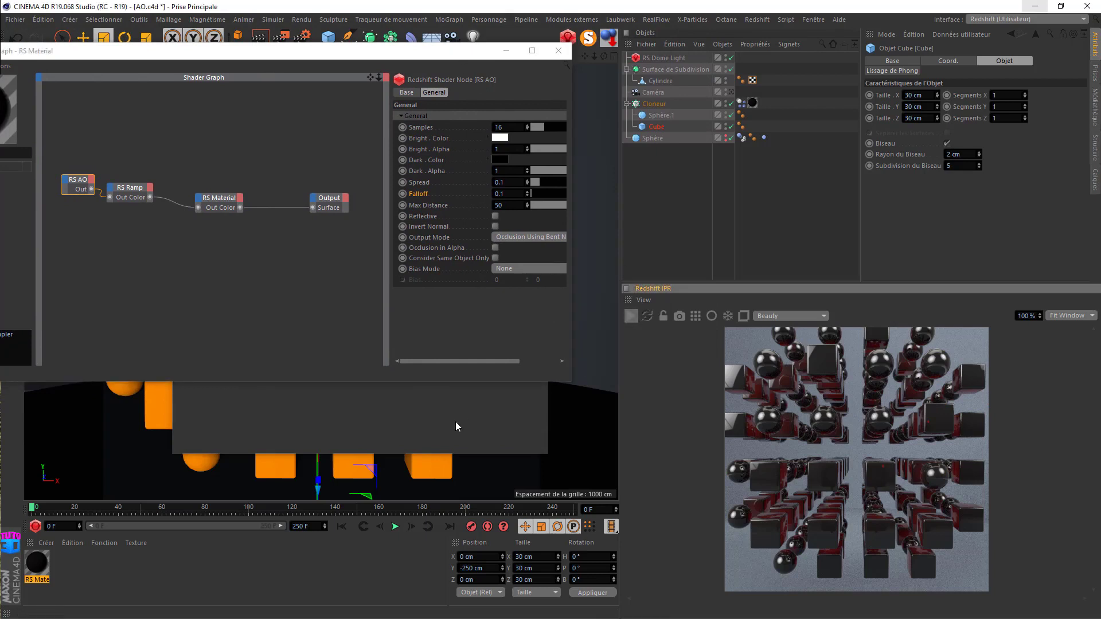
click(395, 526)
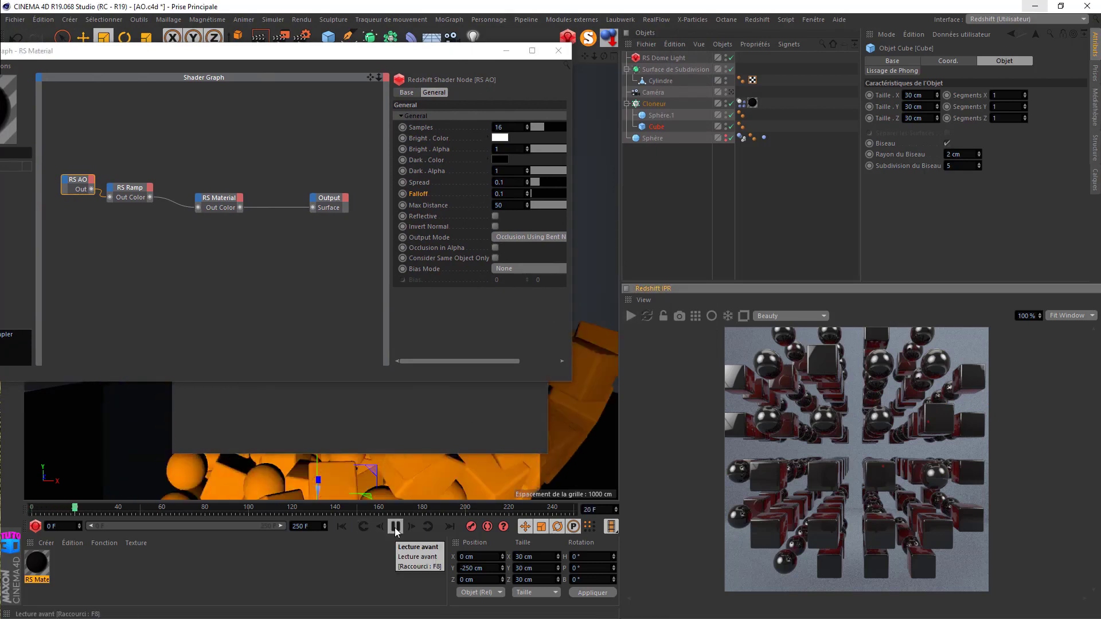
click(395, 527)
click(630, 317)
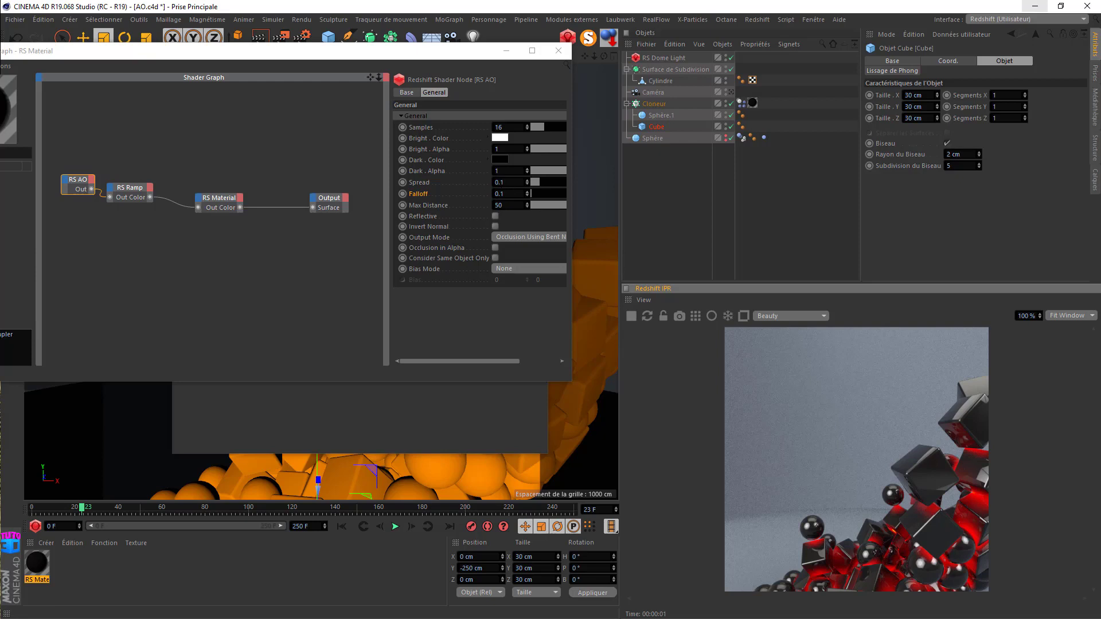
Set the RS AO node's Falloff to 0.3 and Spread to 0.2 in RS Material
click(503, 181)
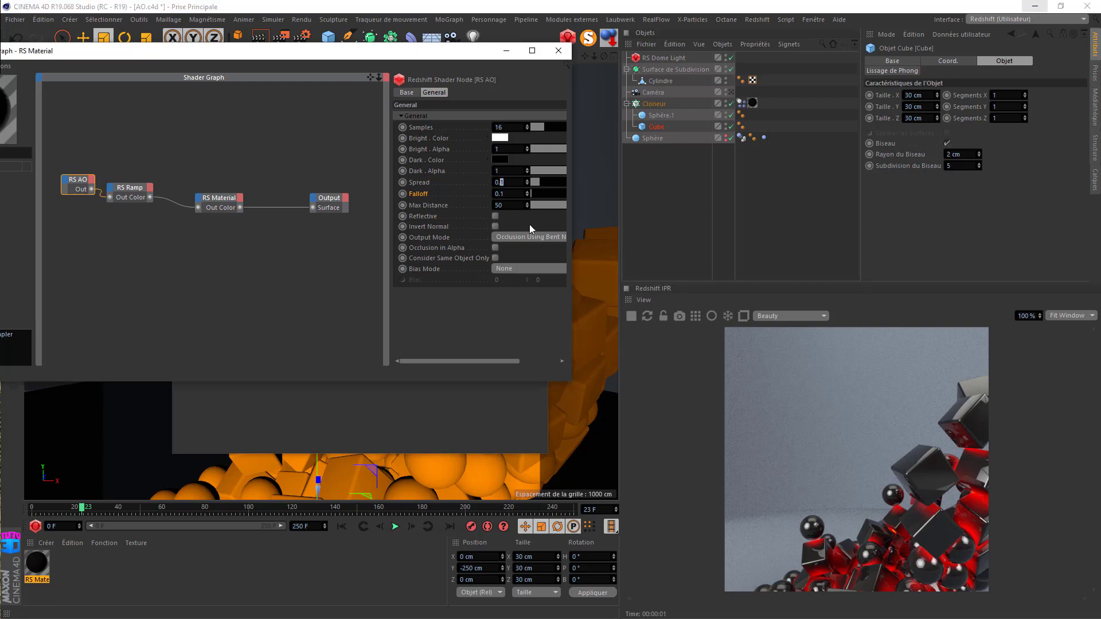
text(5)
click(428, 180)
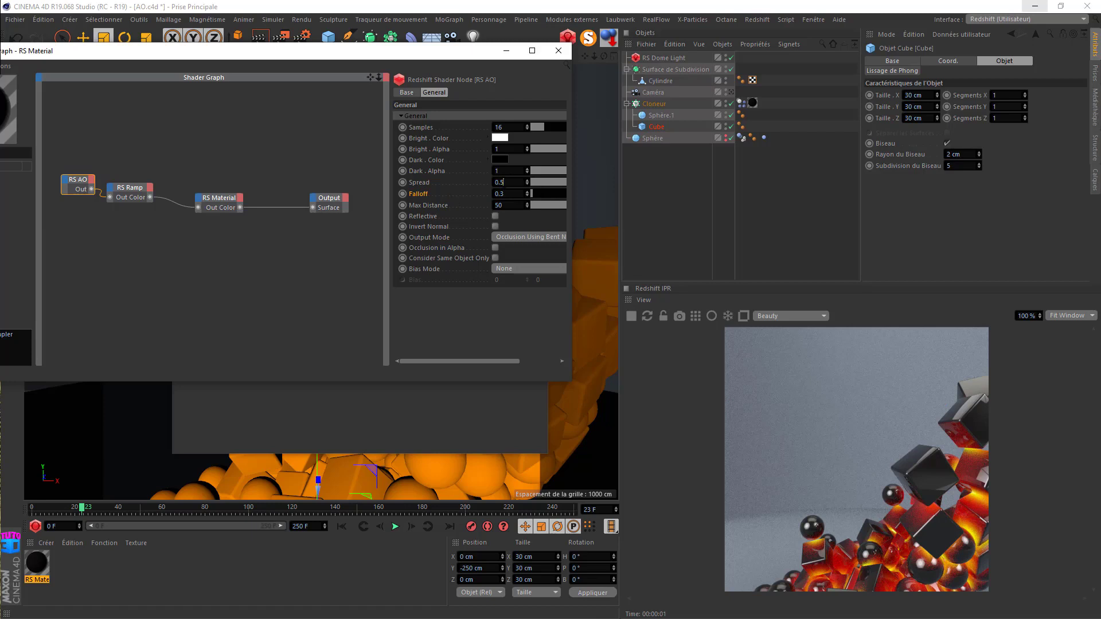
key(Return)
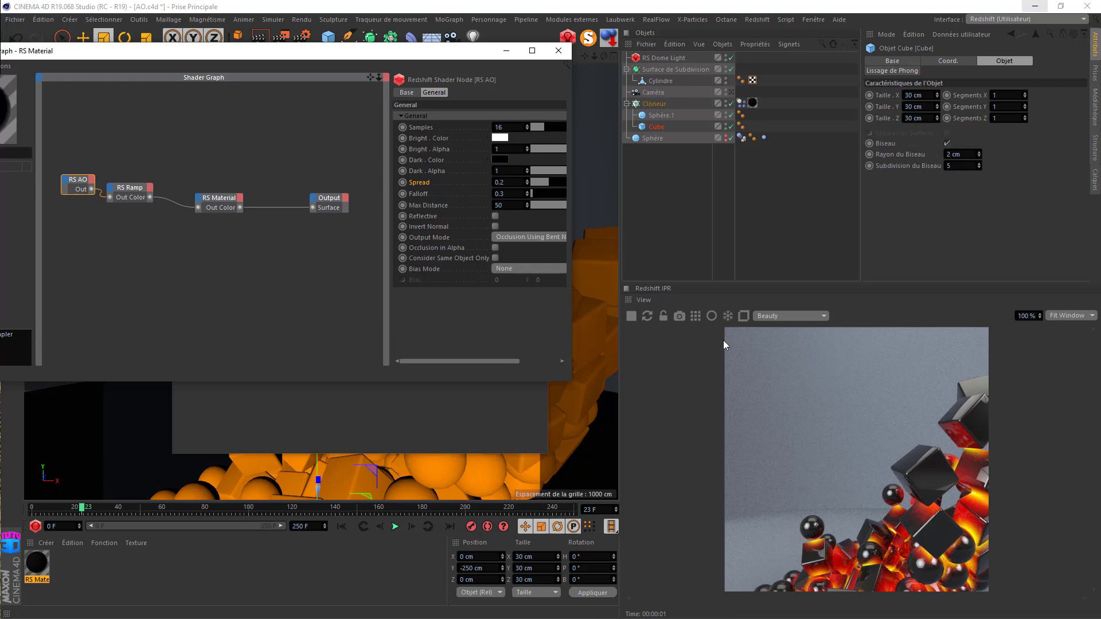
Close the shader graph and material editor, and reframe the perspective view on the whole pile of clones
click(558, 51)
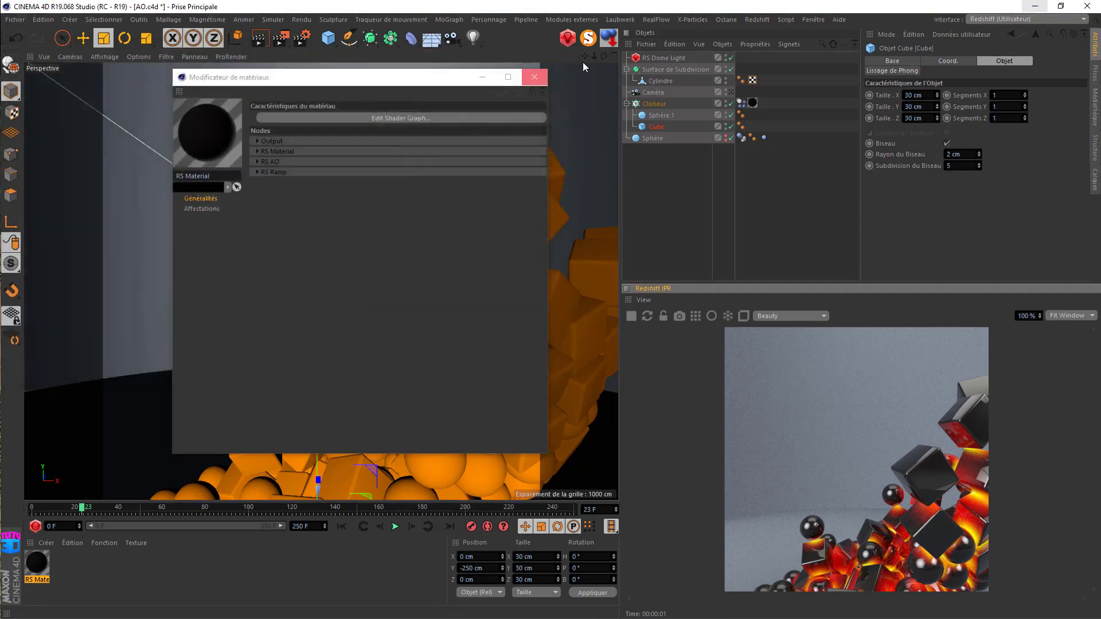
click(532, 79)
mouse_move(593, 57)
mouse_down()
mouse_move(579, 56)
mouse_move(594, 57)
mouse_up()
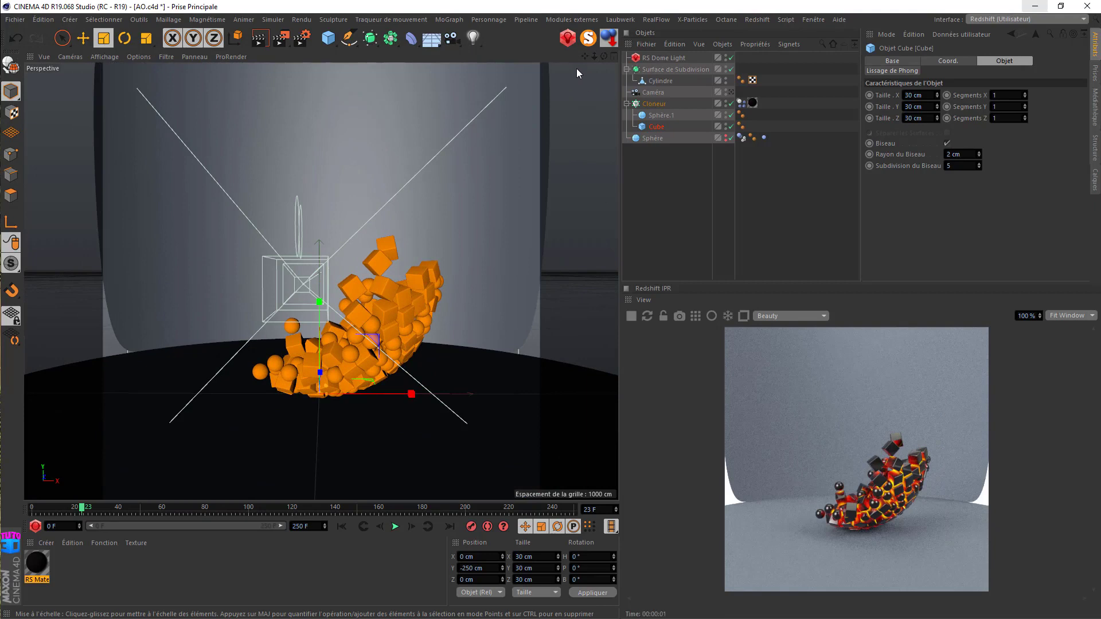
drag(596, 56, 628, 57)
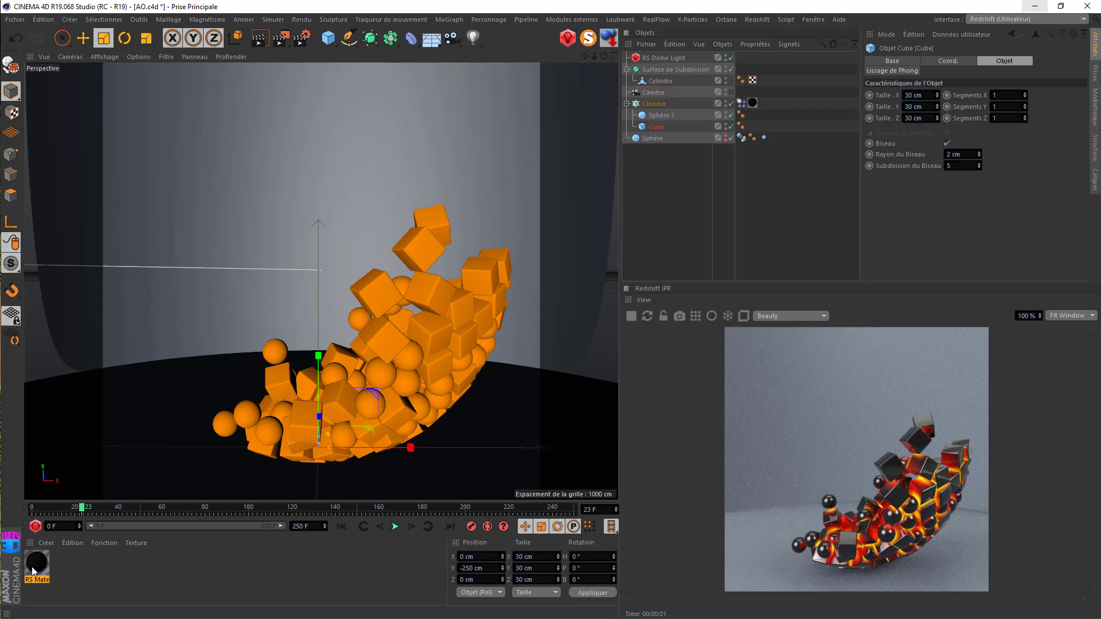
Apply a duplicate of RS Material to the backdrop Cylindre and set the copy's reflection roughness to 0.15
ctrl+drag(32, 568, 150, 446)
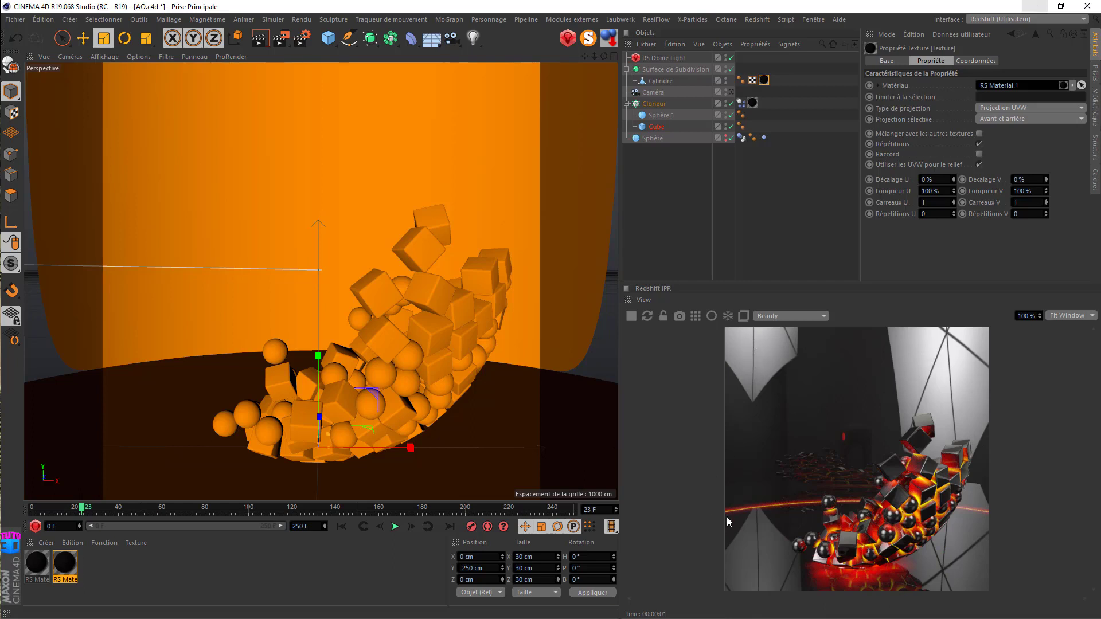
double_click(73, 566)
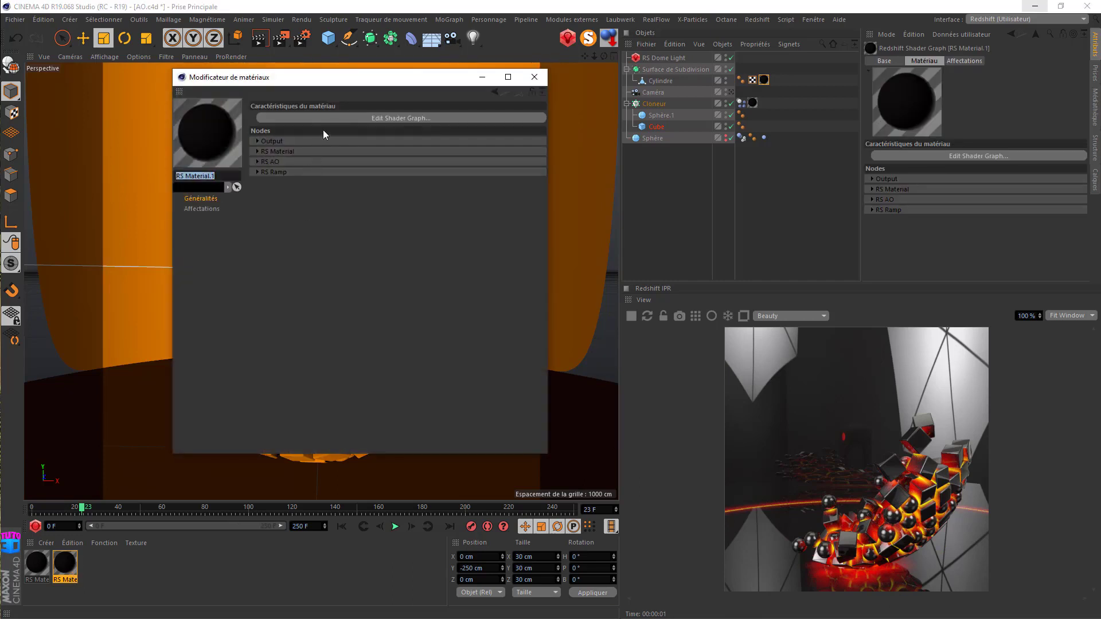
click(258, 152)
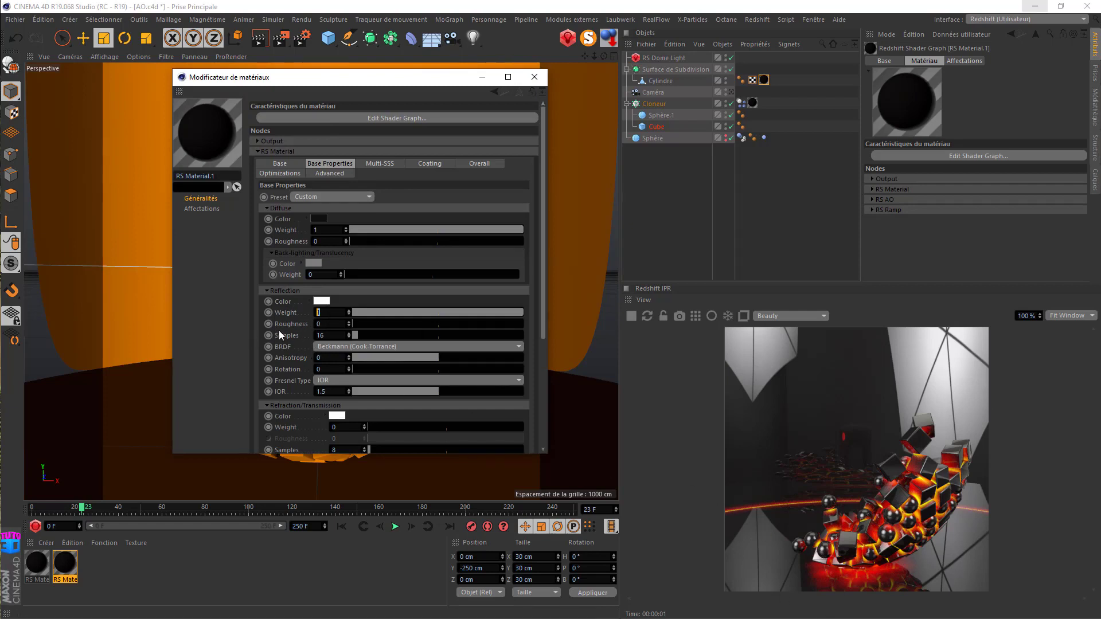
text(.25)
key(Return)
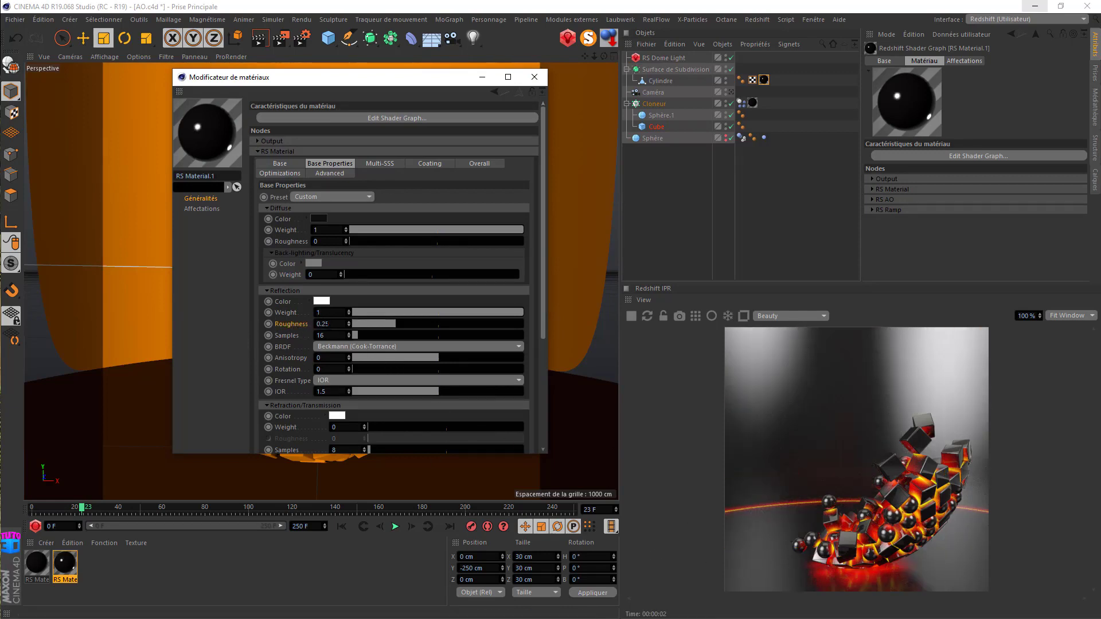
double_click(326, 324)
text(15)
key(Return)
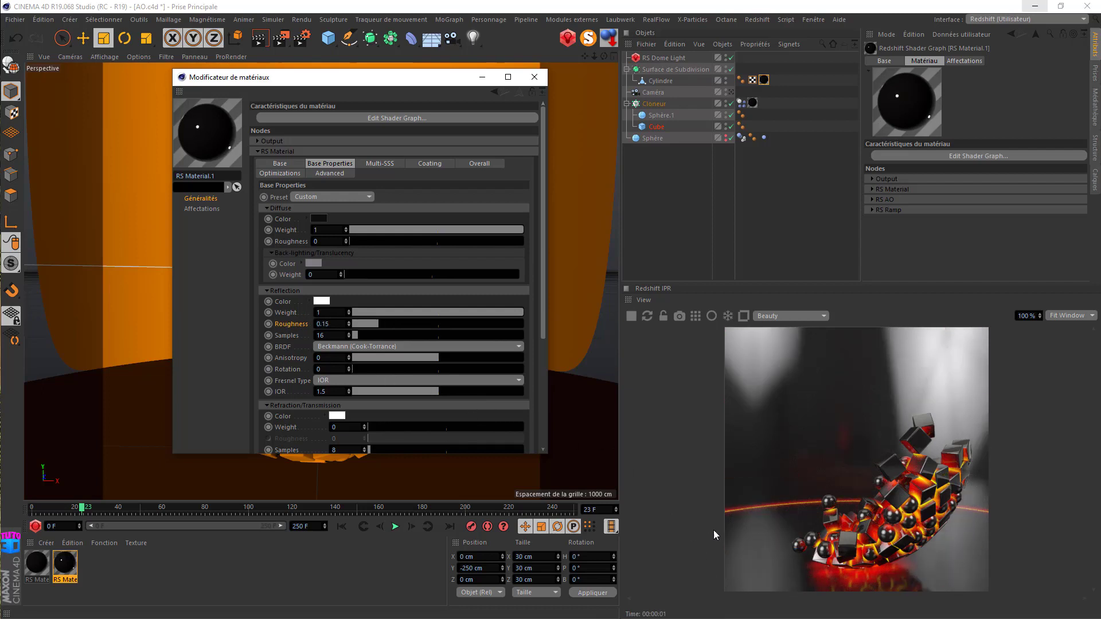
click(534, 77)
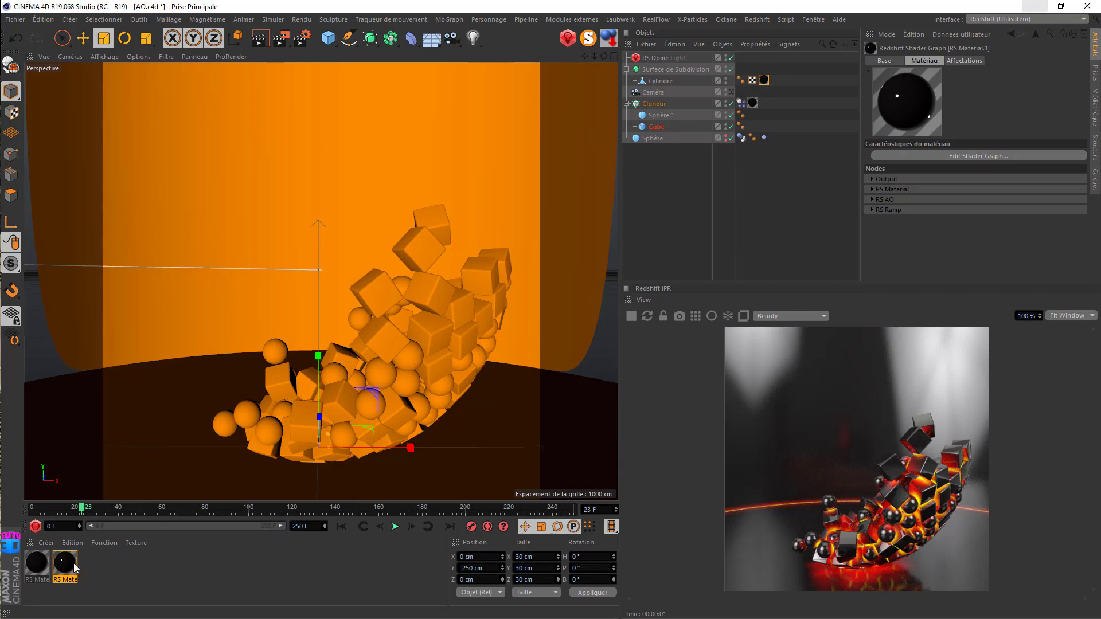
Rewind the animation to frame 0 and rename the duplicated backdrop material to "sol"
click(341, 526)
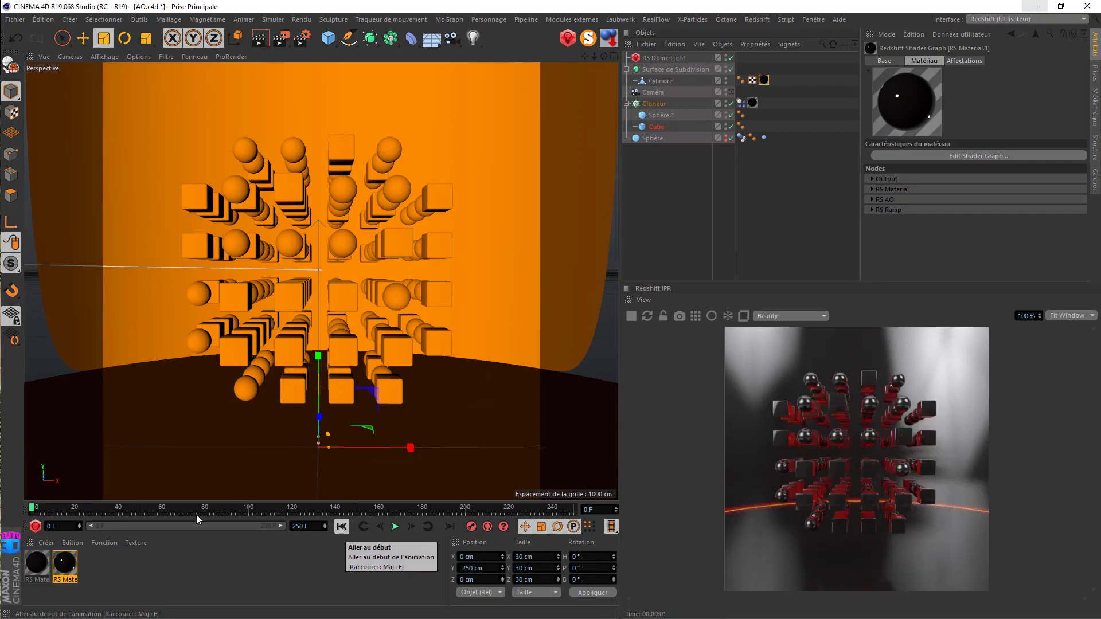
double_click(66, 567)
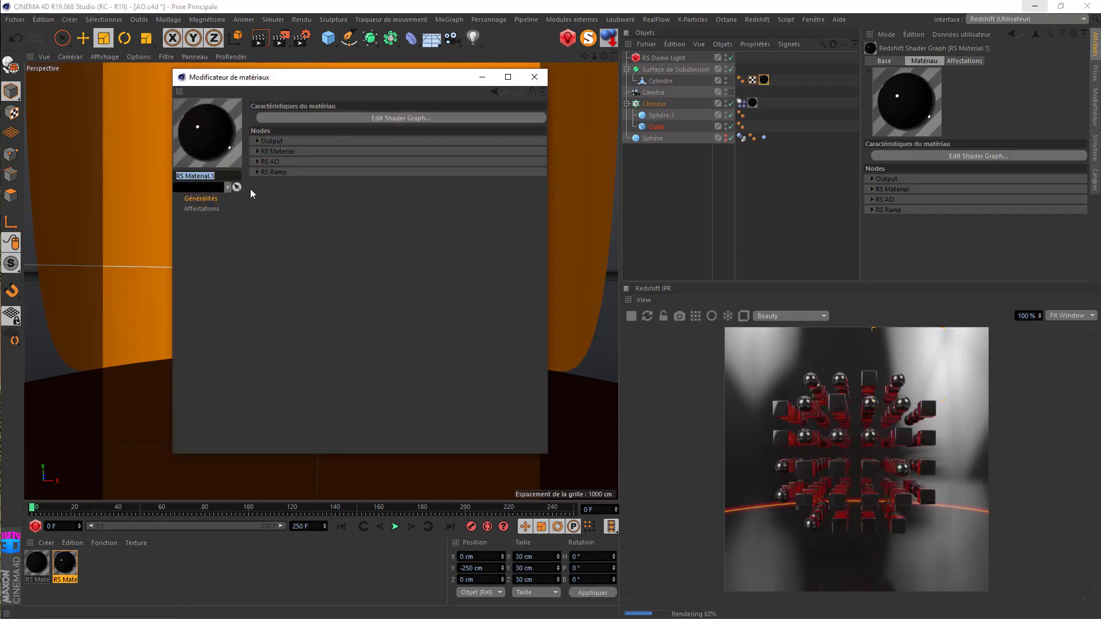
click(61, 578)
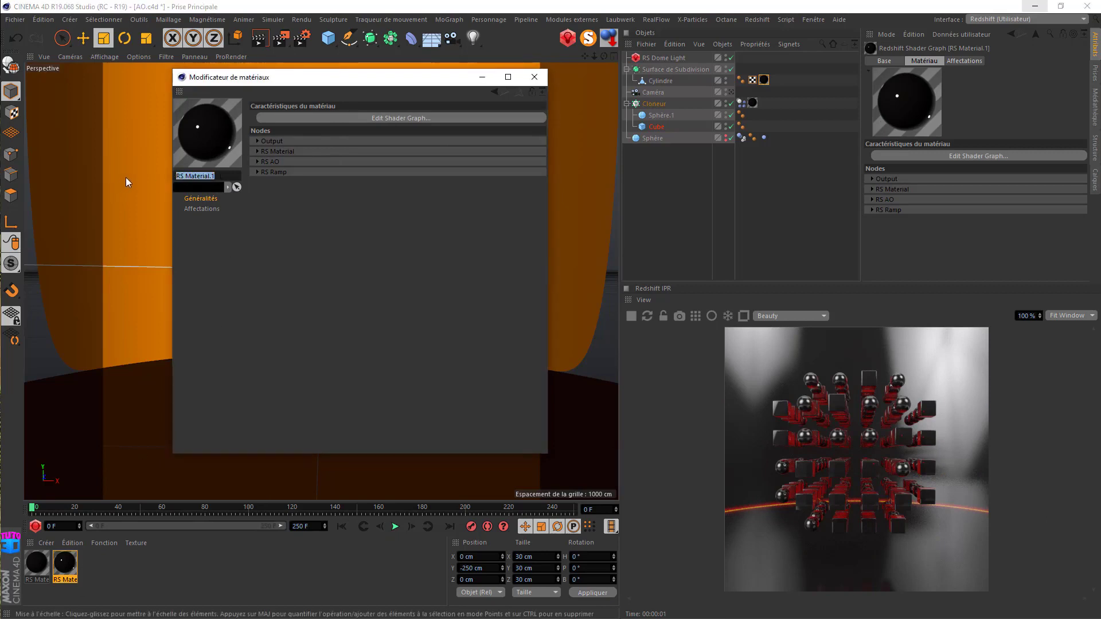
text(sol)
key(Return)
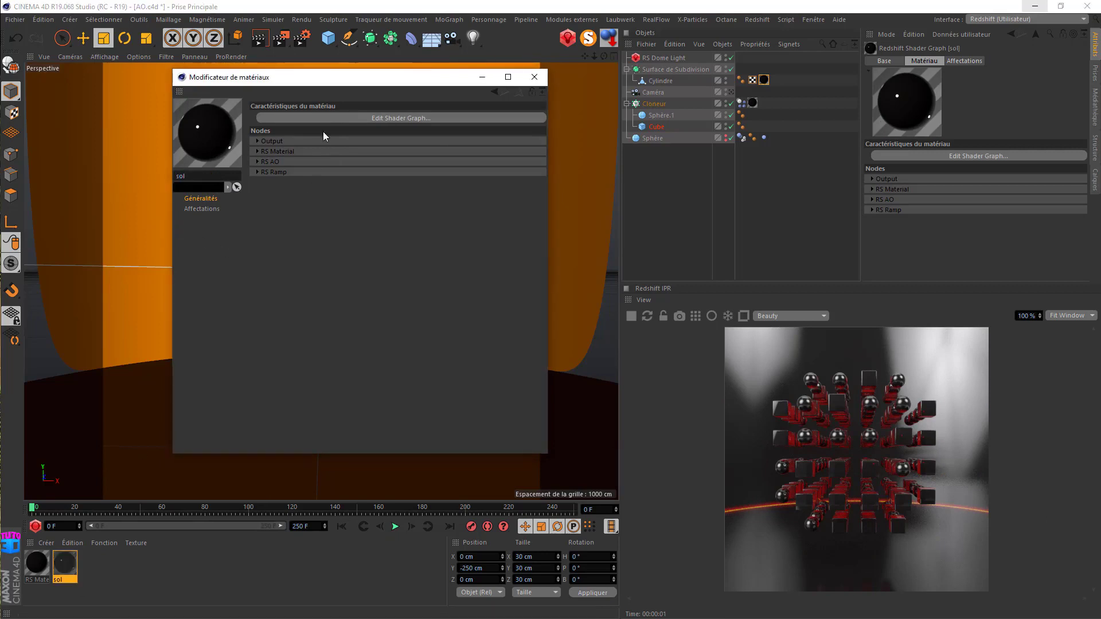
In the sol material's shader graph, set the RS AO node's Spread to 0.9 and Max Distance to 100
click(317, 119)
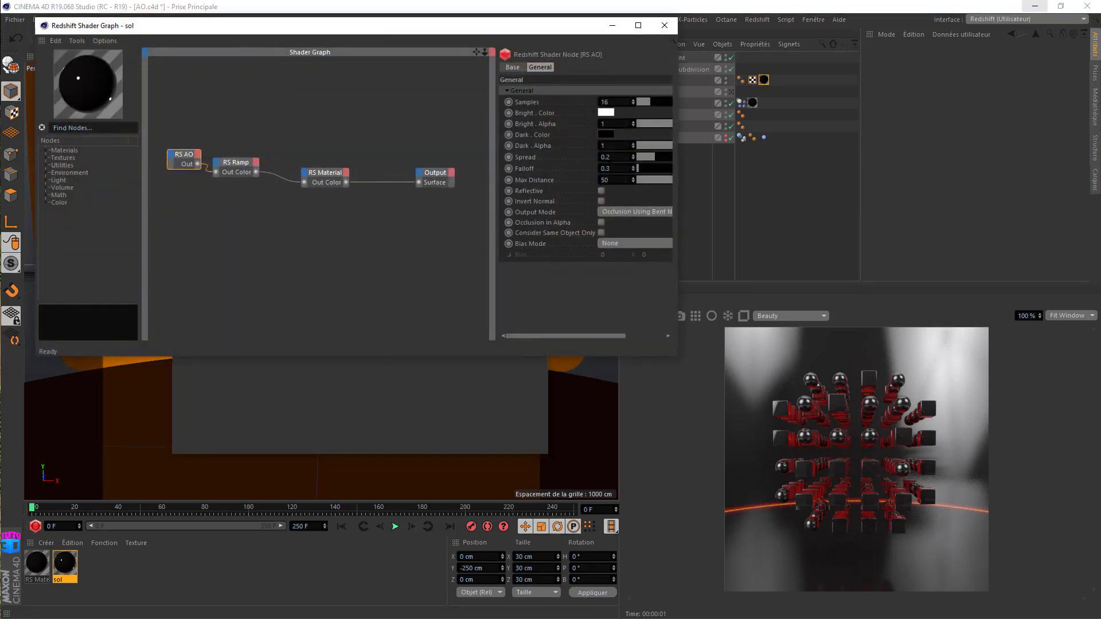
double_click(610, 157)
click(545, 157)
drag(612, 181, 551, 190)
text(100)
drag(566, 27, 457, 34)
Play the clone simulation up to frame 20 with the Redshift IPR stopped, and restart the IPR render on that frame
click(631, 316)
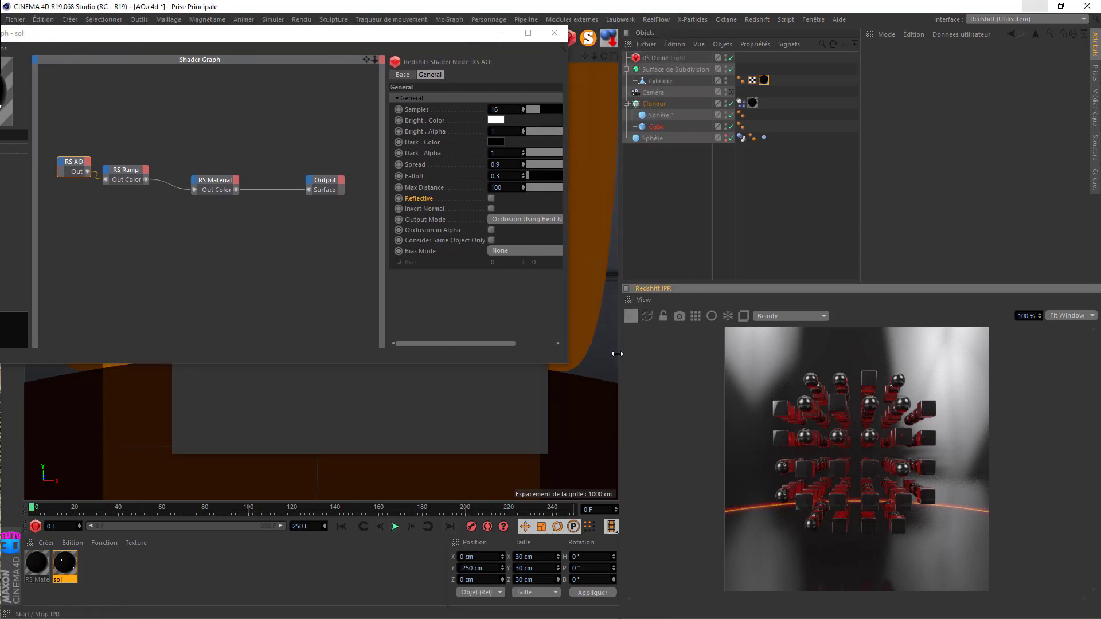
click(395, 526)
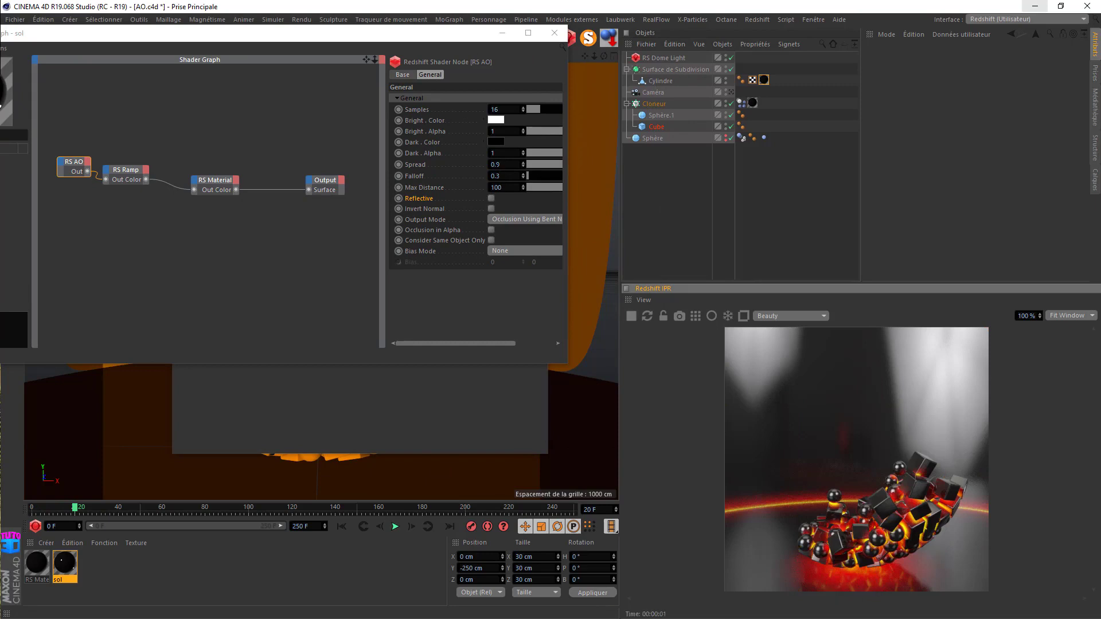
Match the sol material's RS AO settings to those of RS Material, with Spread 0.2 and Max Distance 50
click(33, 567)
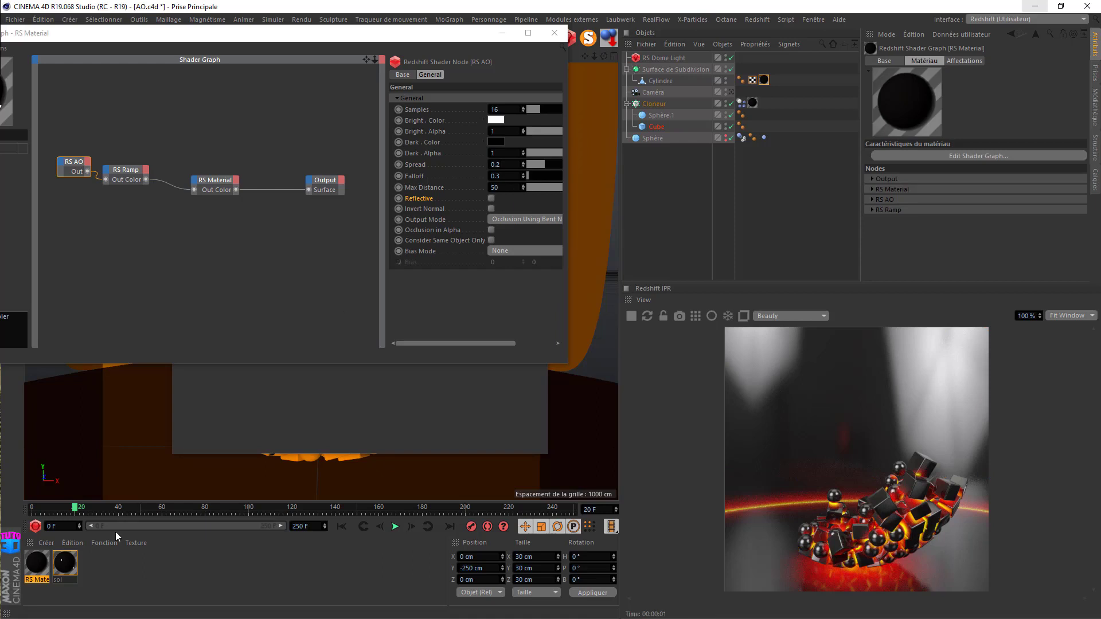
click(68, 563)
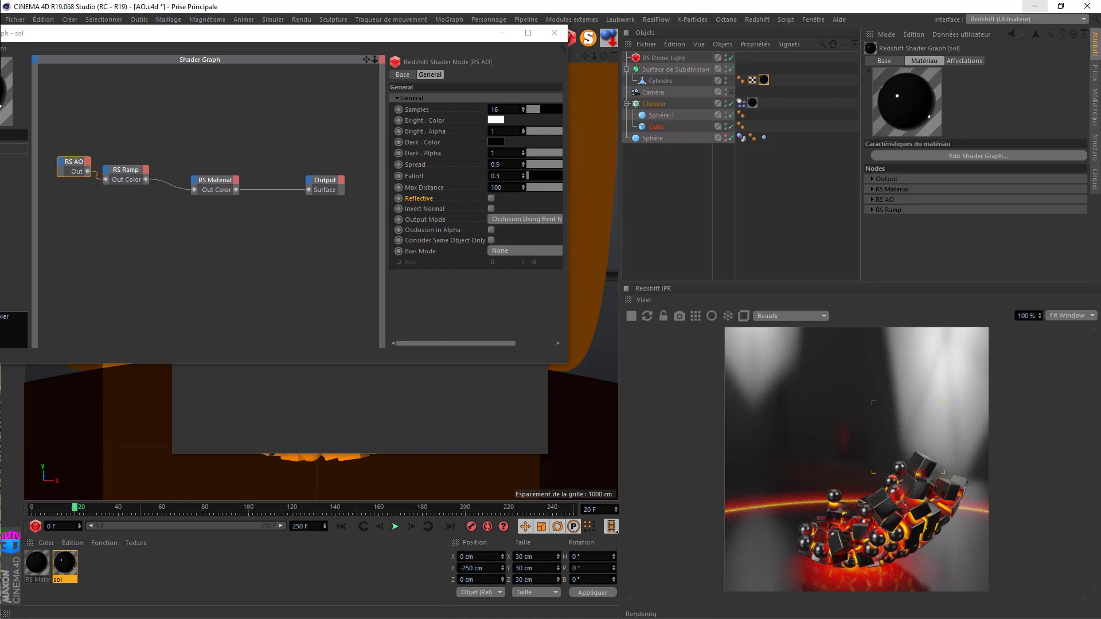
key(BackSpace)
text(2)
key(Return)
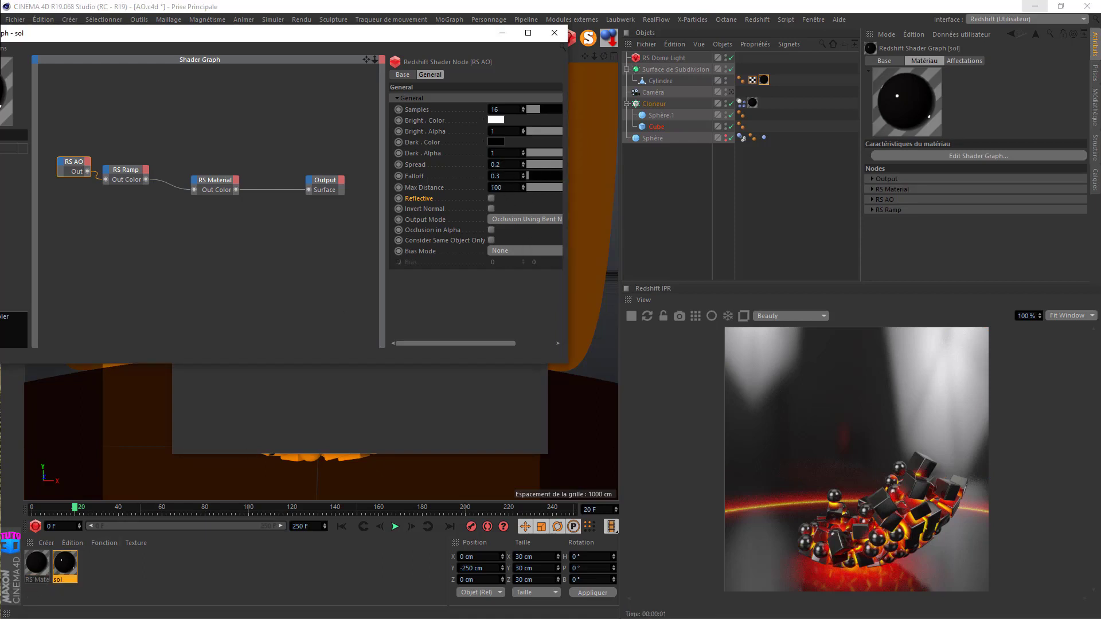
key(Tab)
key(Tab)
text(50)
click(467, 189)
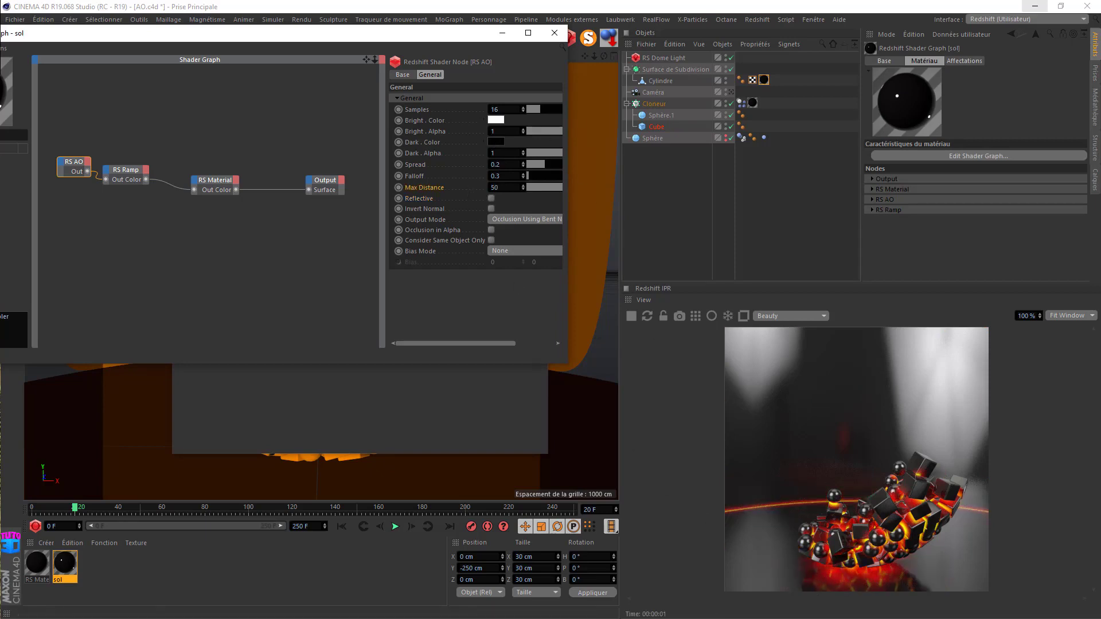
Try a Max Distance of 100 on the sol material's RS AO node, and settle on 250
double_click(494, 187)
text(100)
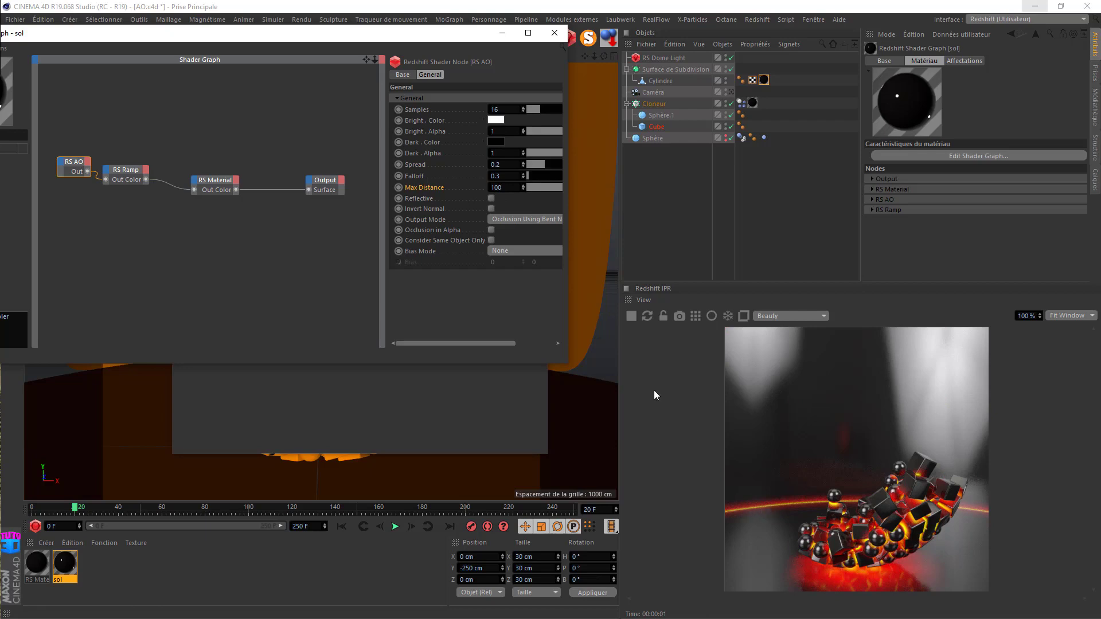
drag(501, 187, 450, 191)
text(250)
key(Return)
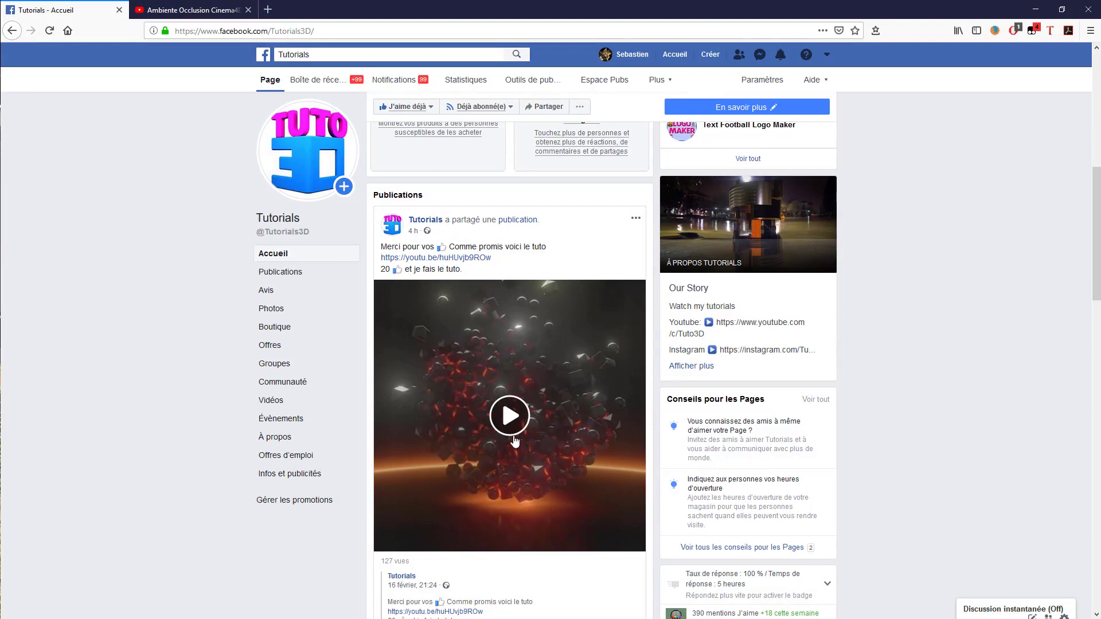
Switch to the browser, play and pause the reference C4D Dynamics video to study its glow, and return to Cinema 4D
click(524, 465)
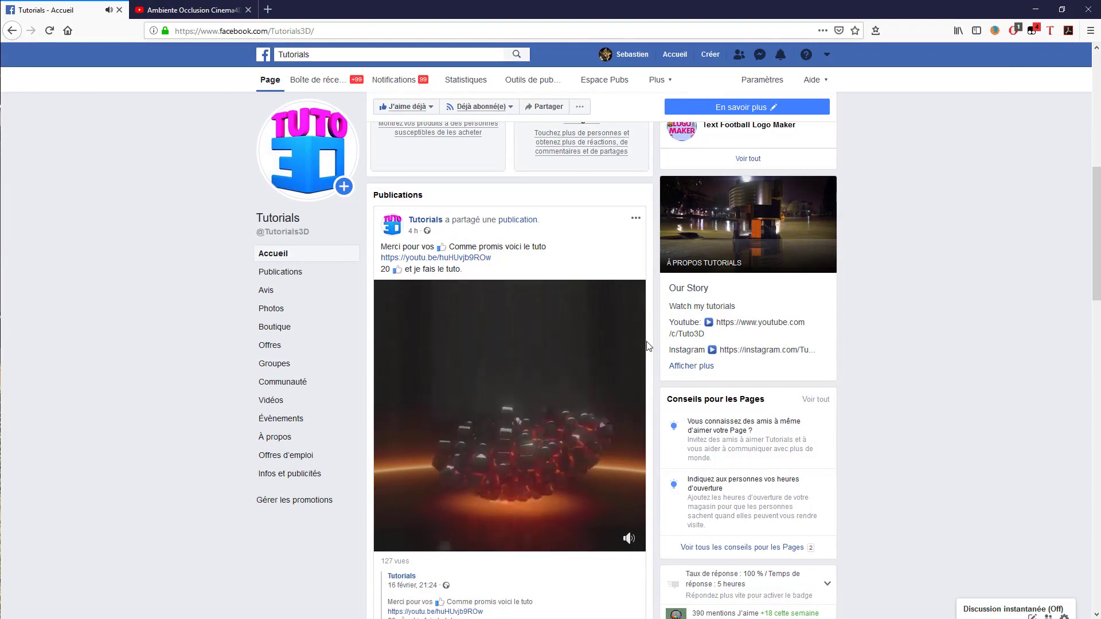
click(539, 455)
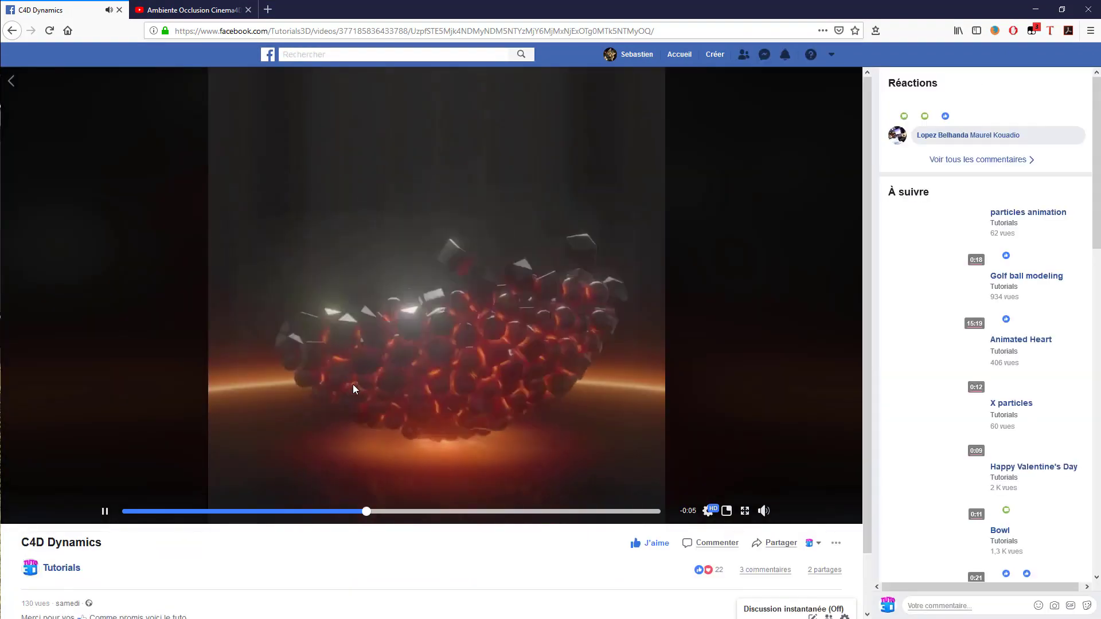
click(353, 384)
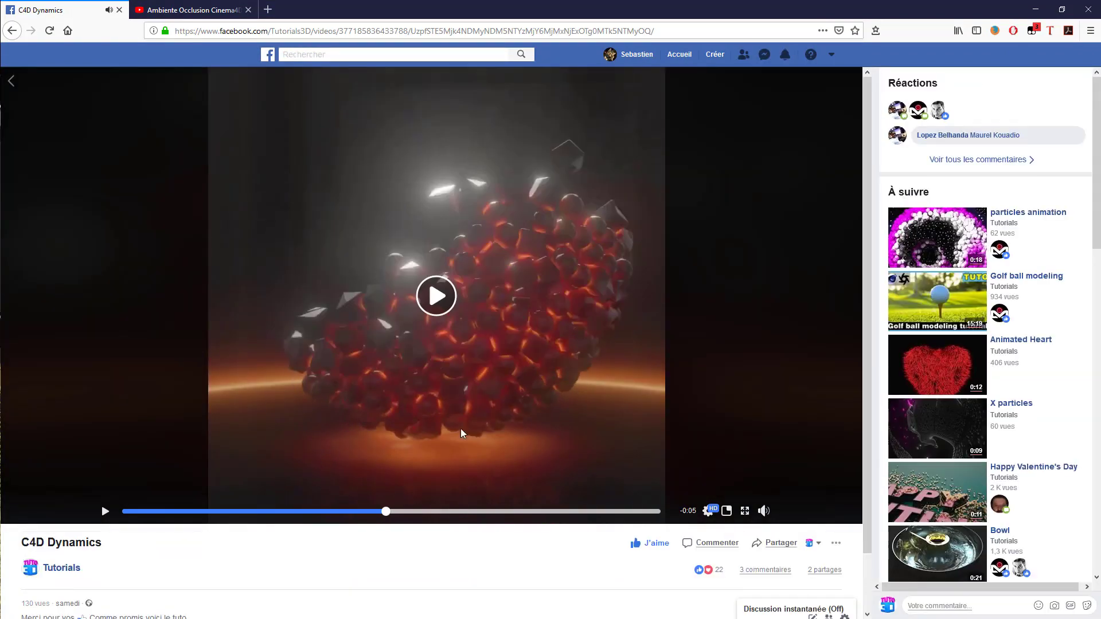
click(1037, 12)
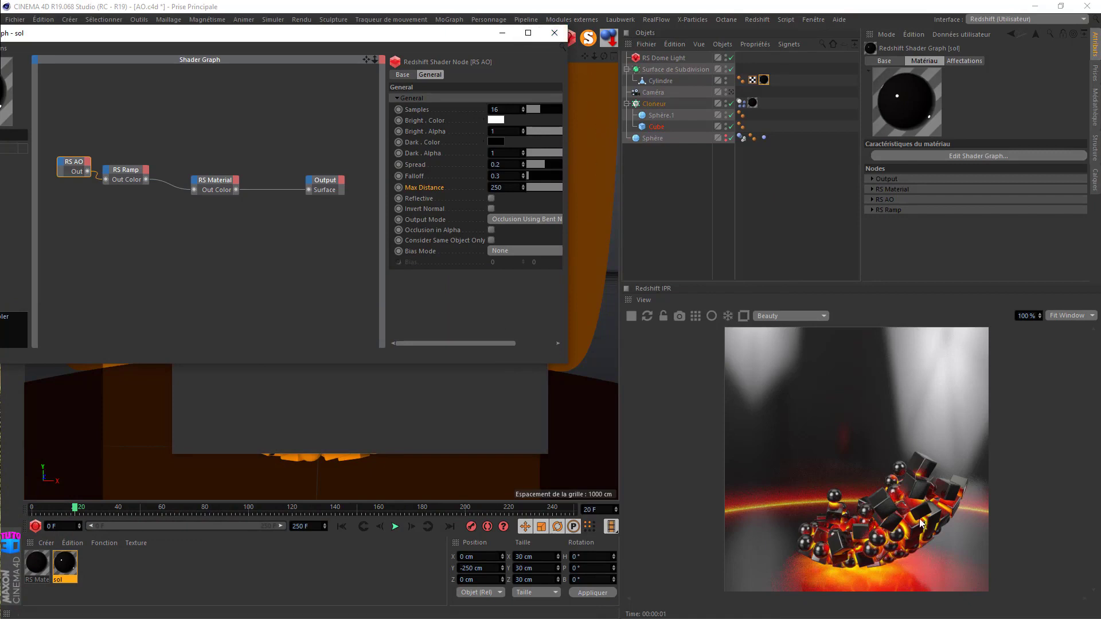
Move the RS Ramp's black knot closer to the red one in RS Material, and select the RS AO node
click(554, 33)
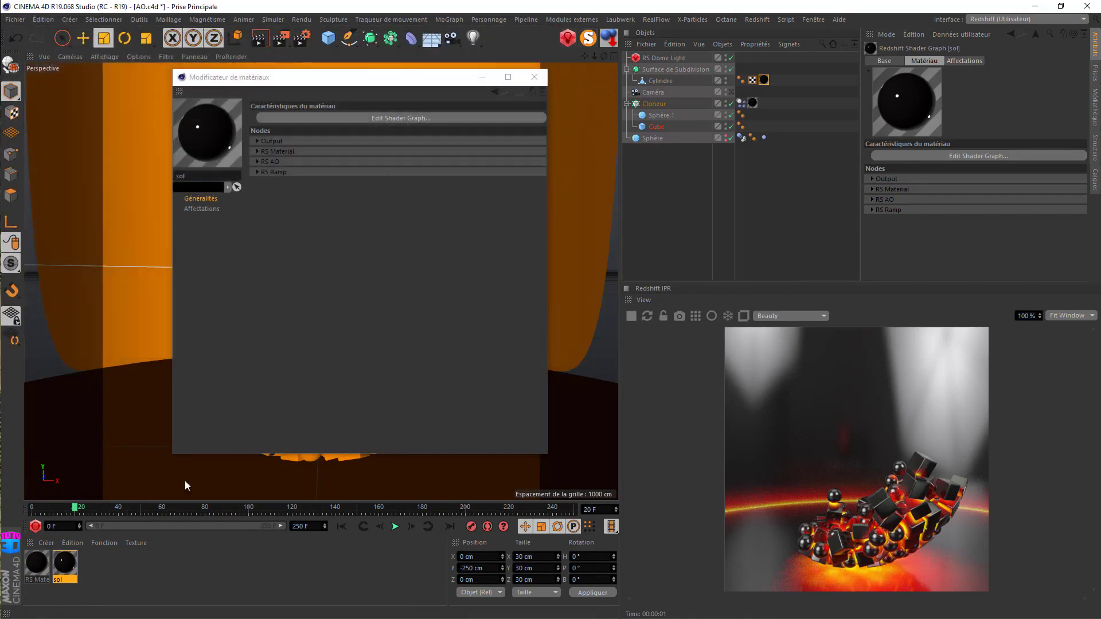
click(35, 562)
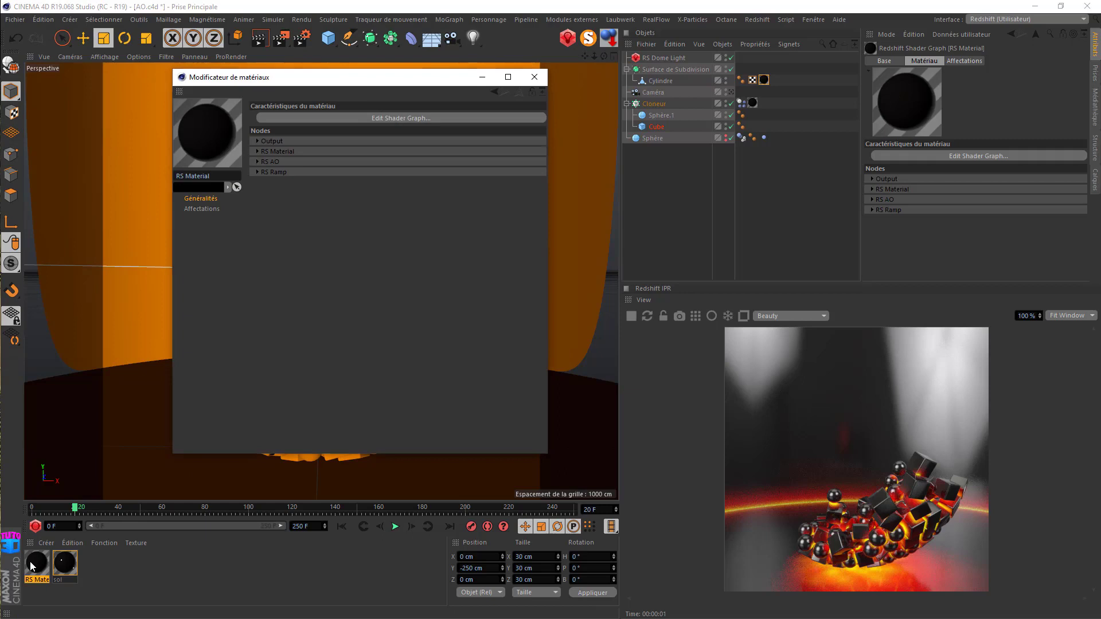
click(288, 117)
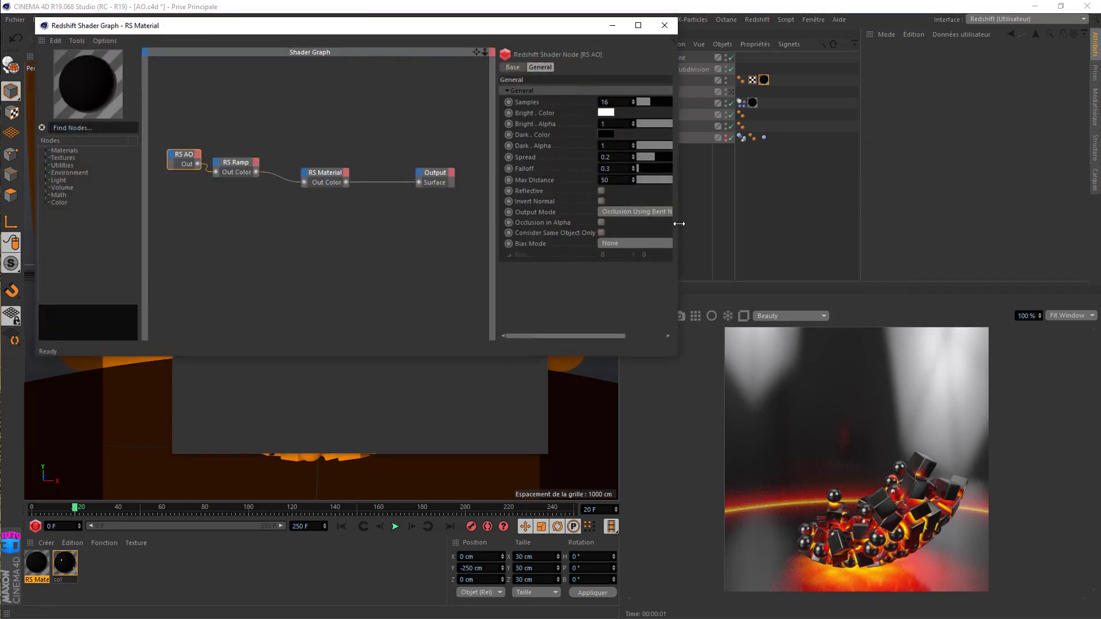
click(243, 167)
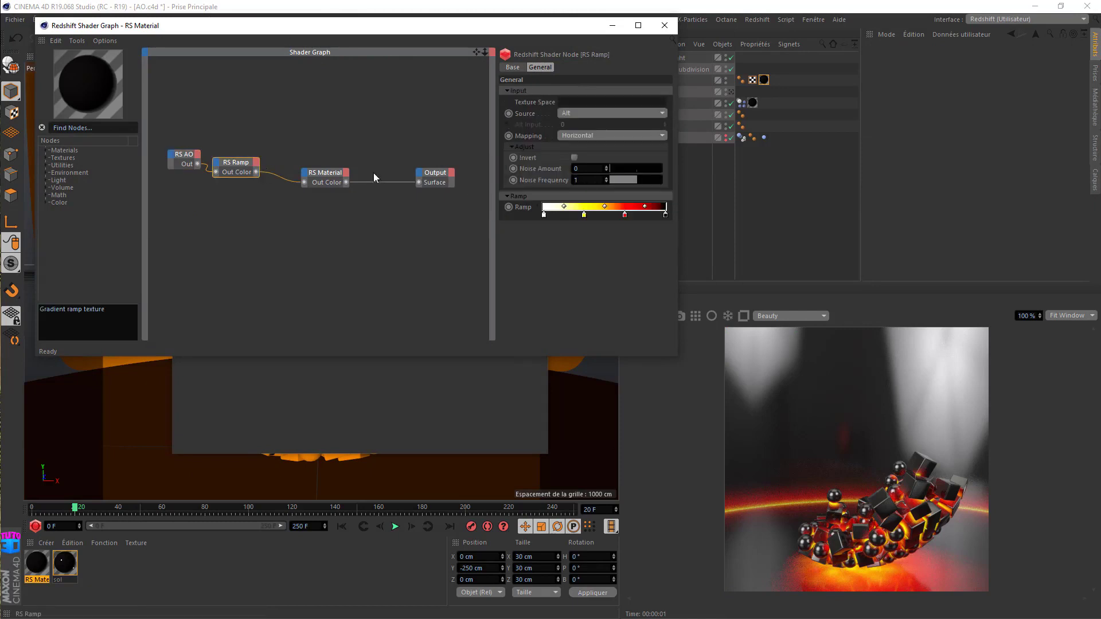
drag(666, 215, 642, 216)
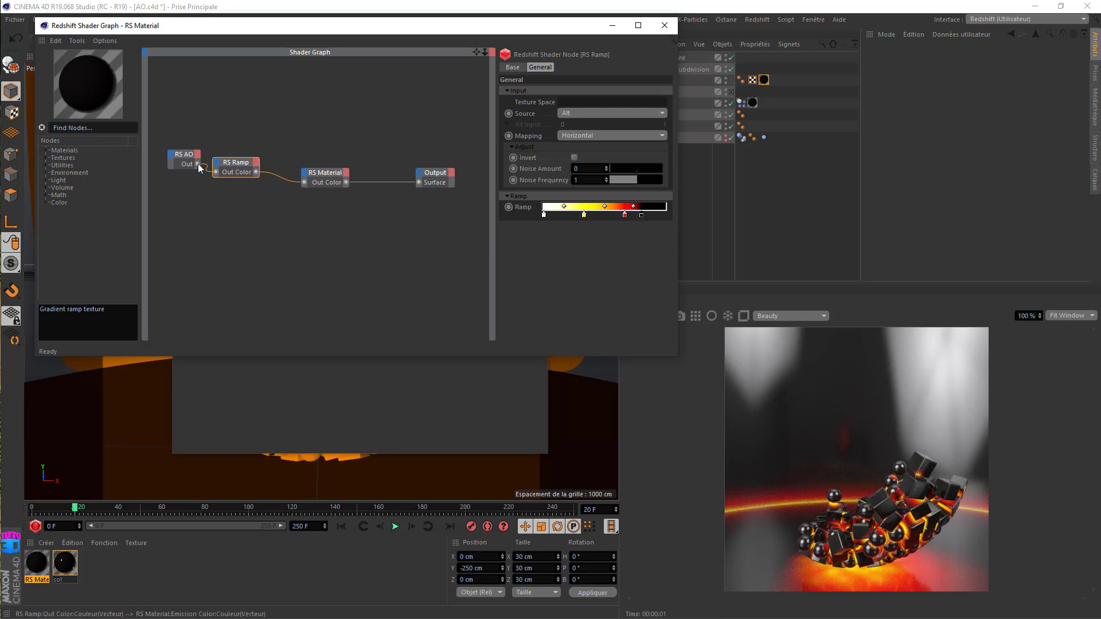
click(183, 156)
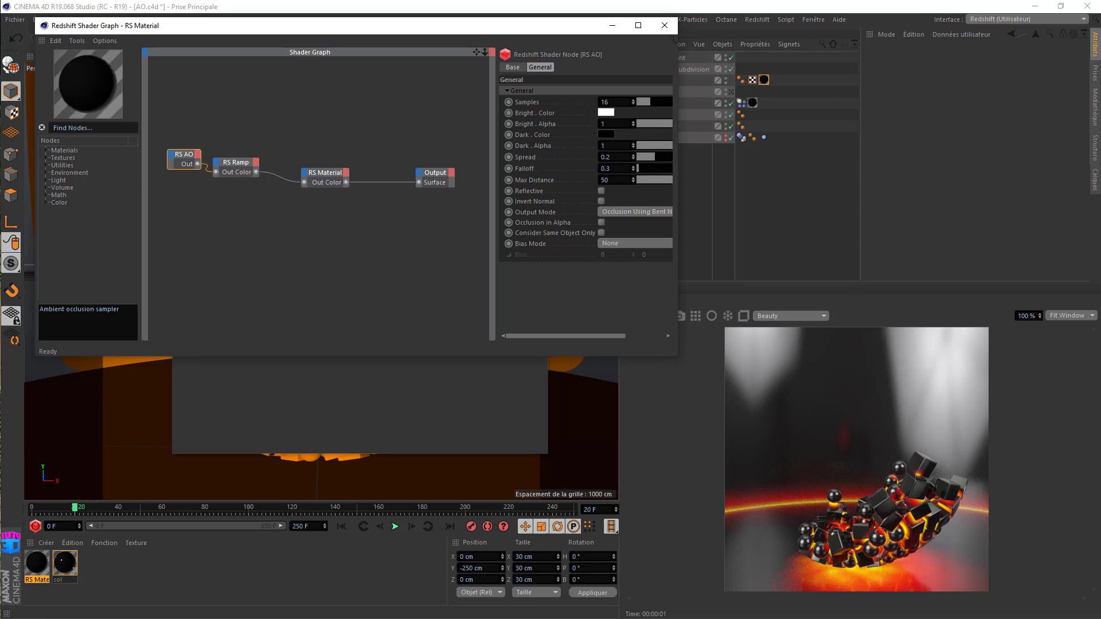
Set Spread to 0.1 and Falloff to 0.5 on RS Material's RS AO node
double_click(607, 157)
text(1)
click(555, 167)
double_click(607, 169)
text(5)
key(Return)
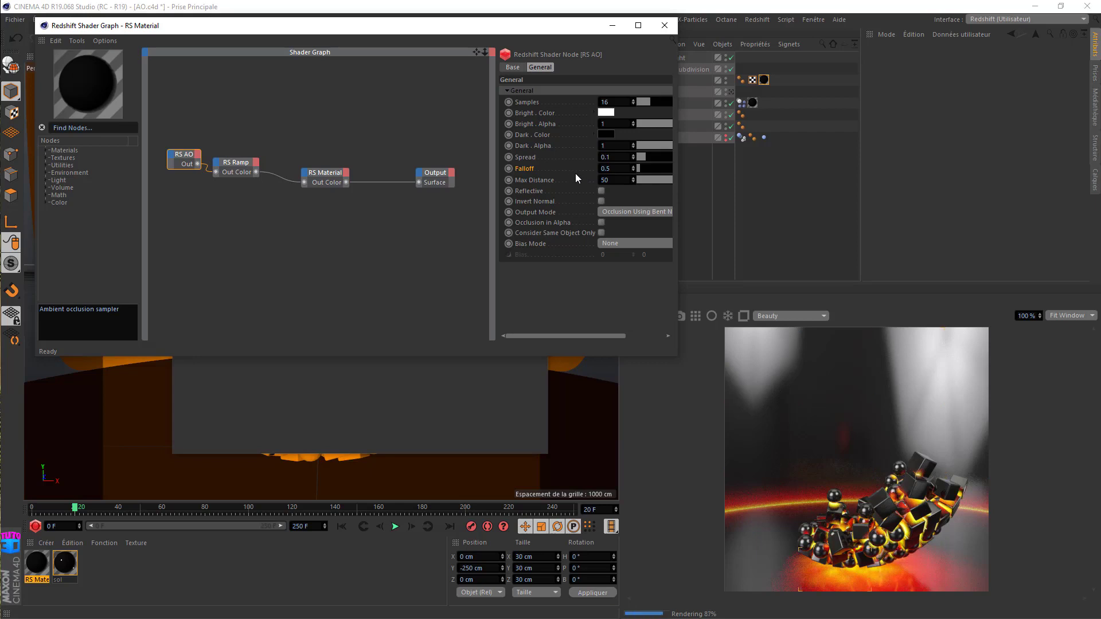
Try a Falloff of 0.1 on RS Material's RS AO node, and settle on 0.2
double_click(608, 169)
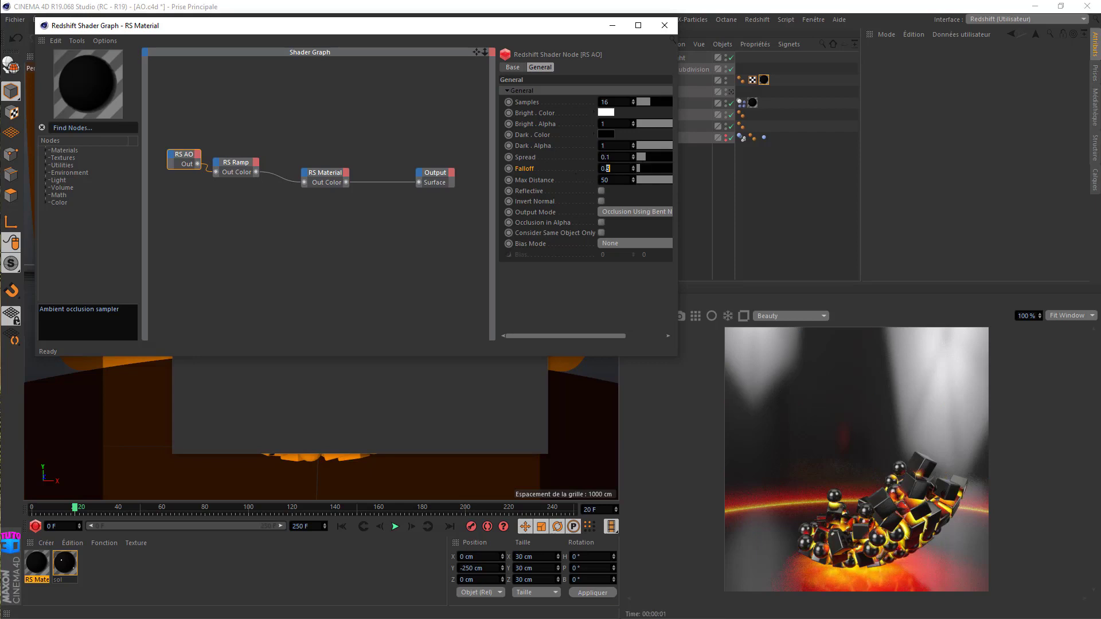
text(1)
click(573, 162)
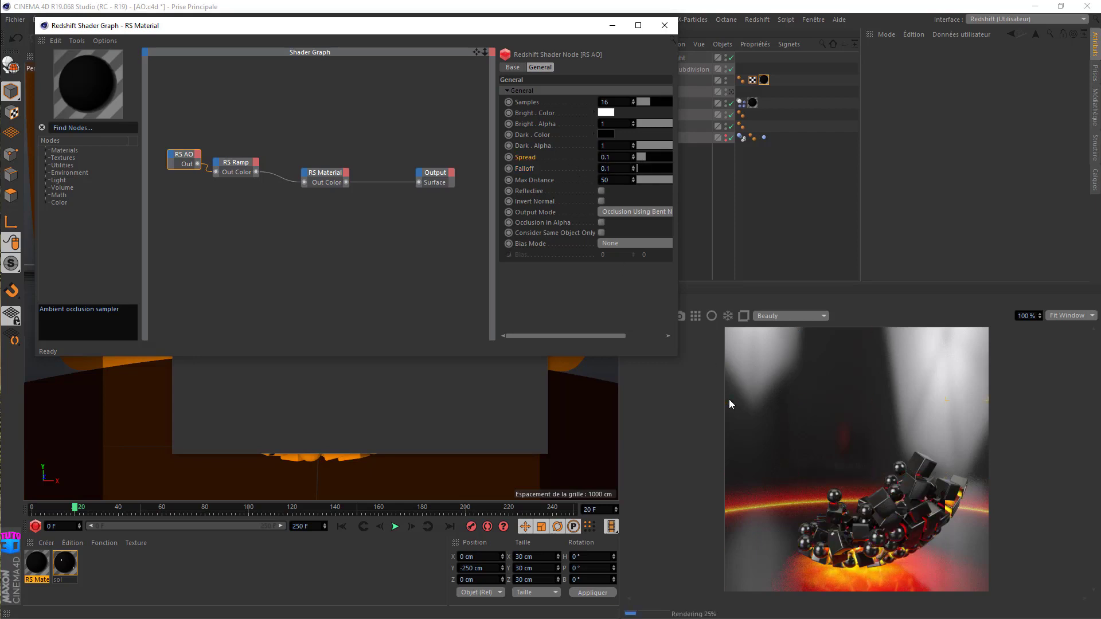
double_click(608, 169)
text(2)
Try a Max Distance of 20 on RS Material's RS AO node, and restore it to 50
double_click(606, 180)
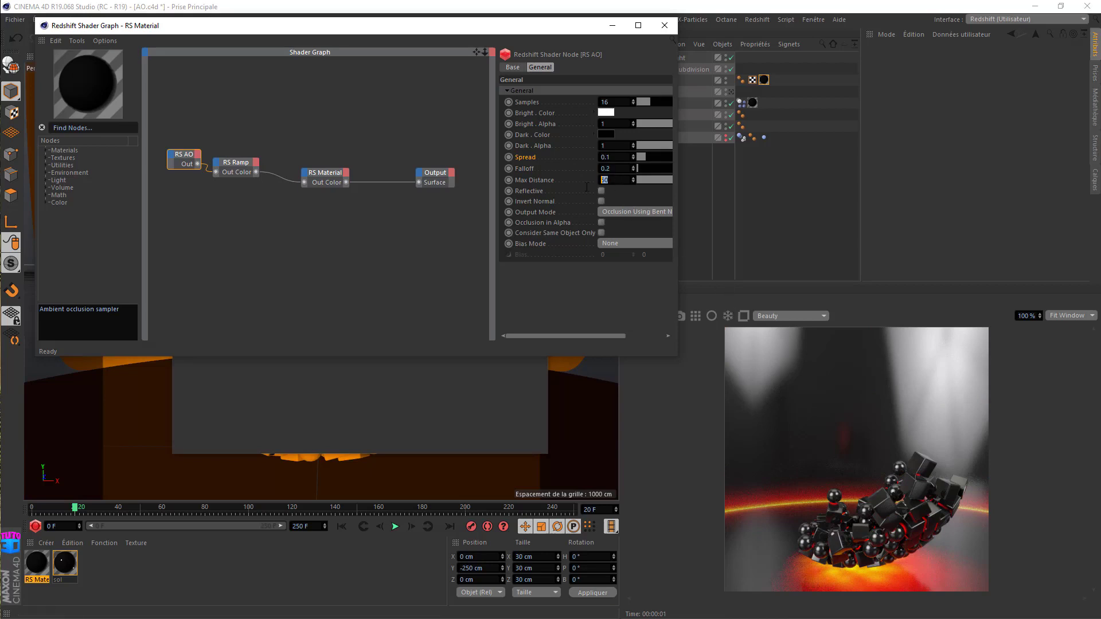
text(20)
click(550, 180)
double_click(608, 181)
text(50)
click(567, 185)
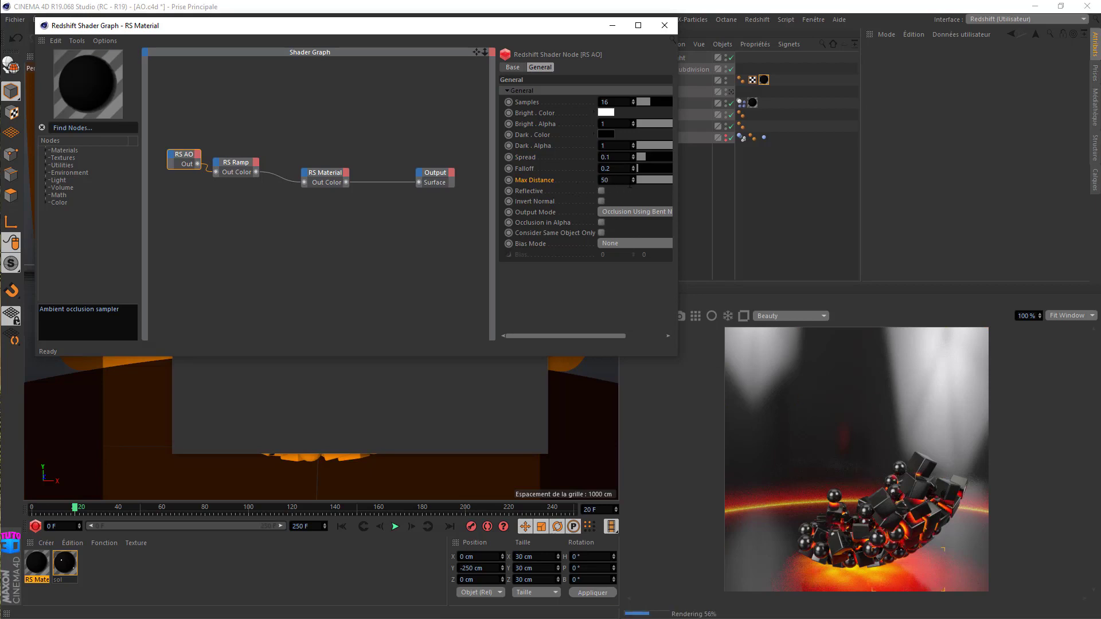
Close RS Material's shader graph and material editor, and return the animation to frame 0
click(664, 26)
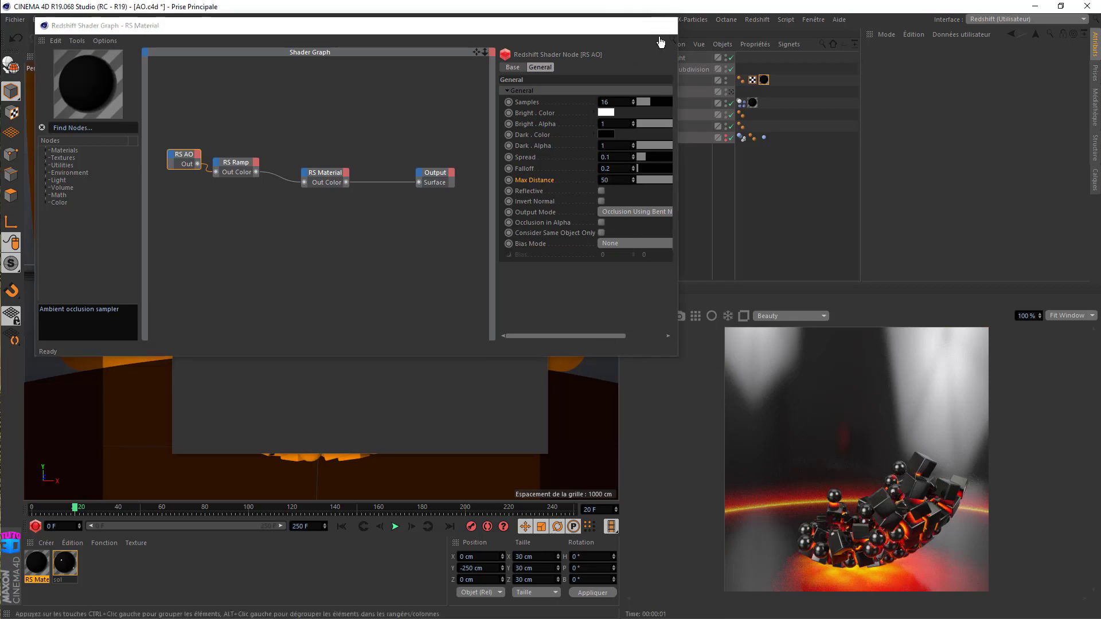
click(535, 74)
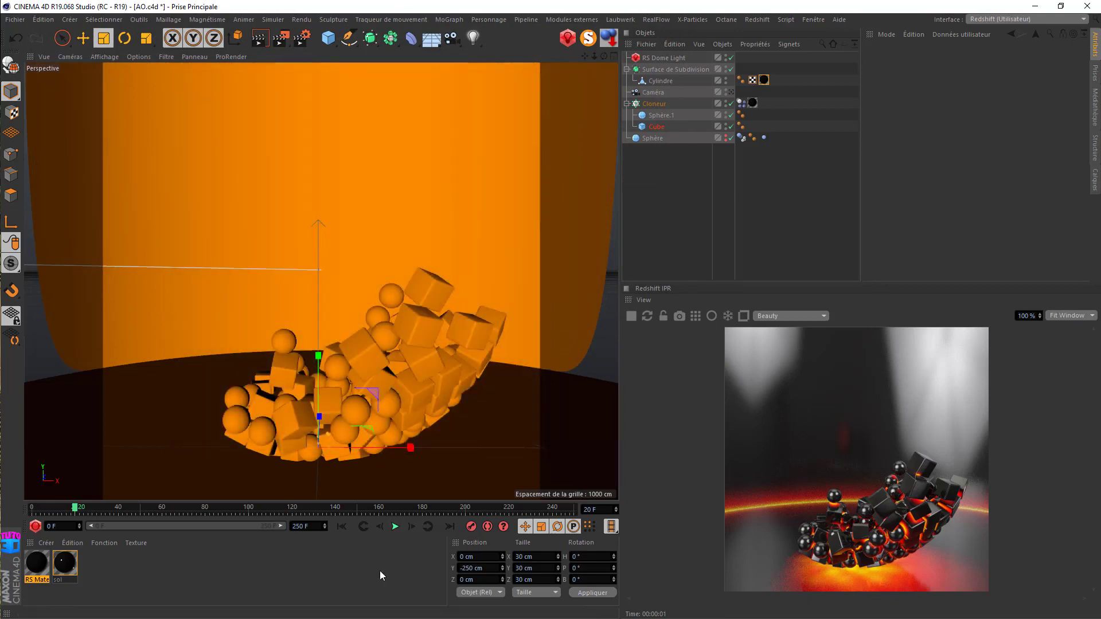
click(342, 526)
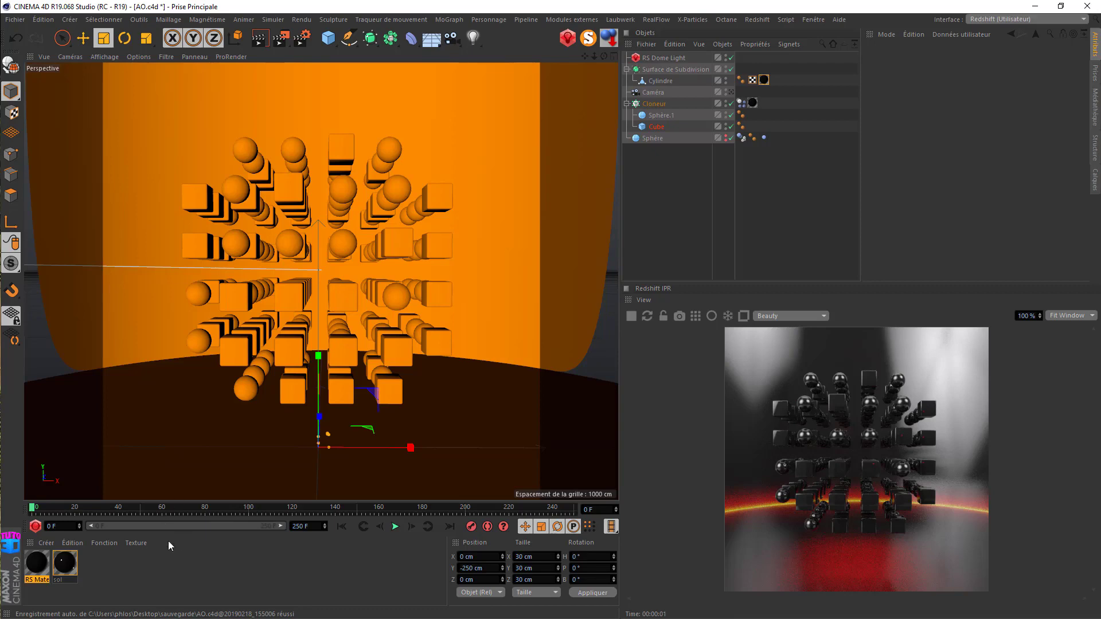
Try a Max Distance of 200 on the sol material's RS AO node, settle on 150, and close its editors
double_click(64, 563)
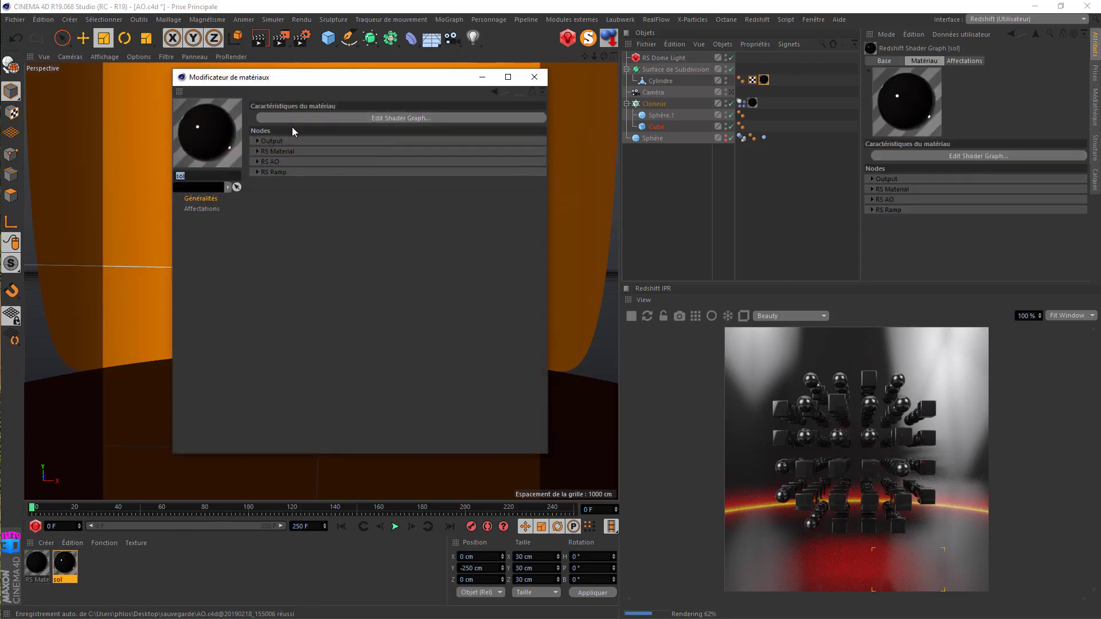
click(292, 119)
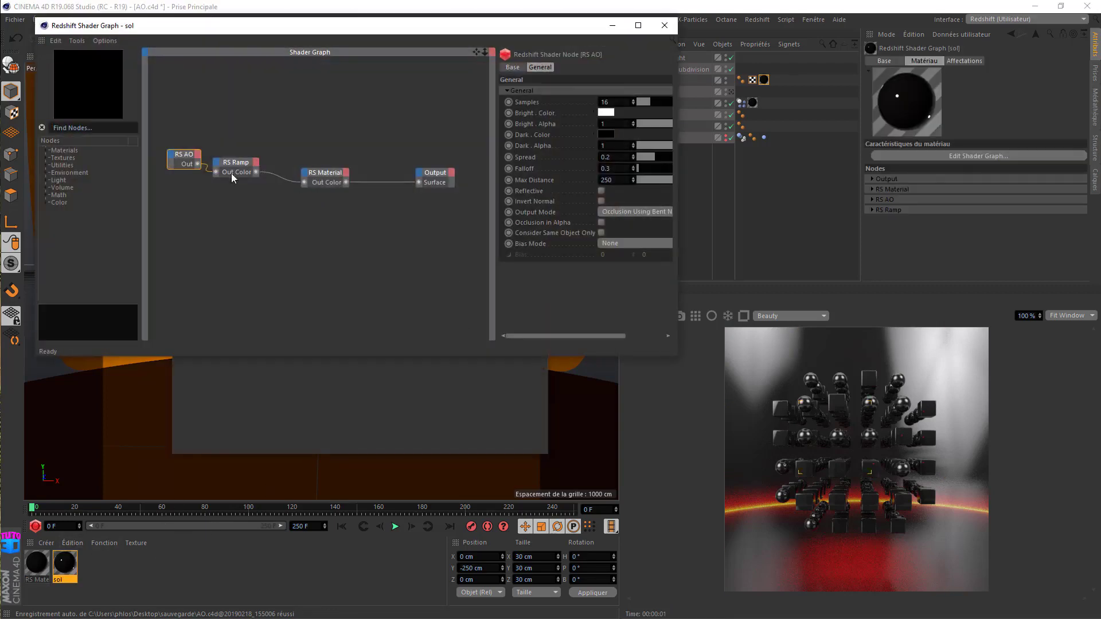
click(183, 156)
click(608, 180)
text(200)
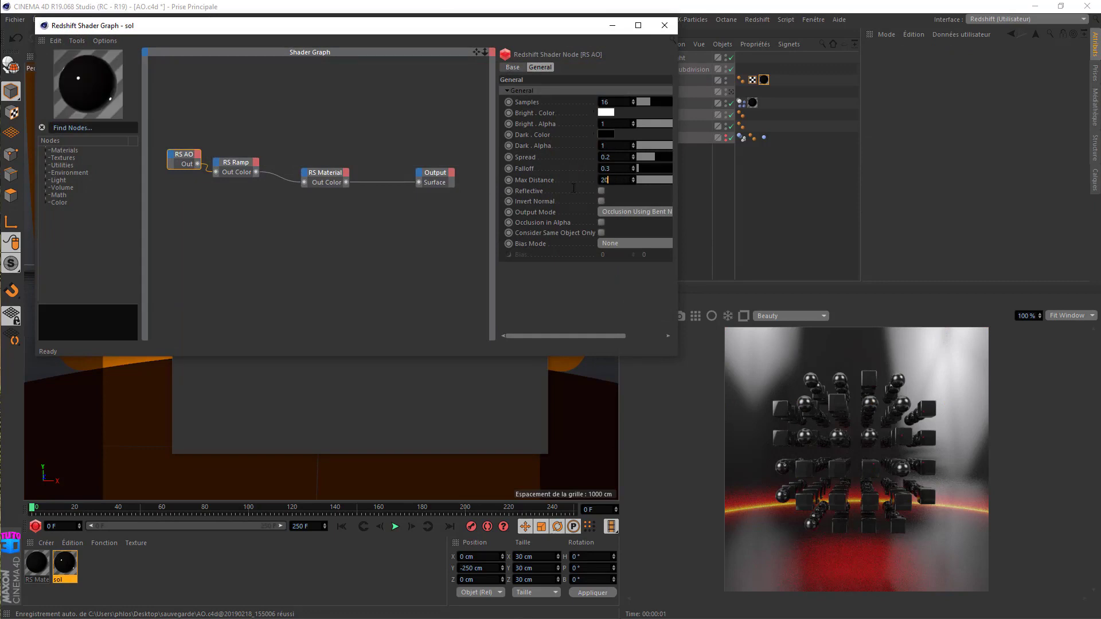
key(Return)
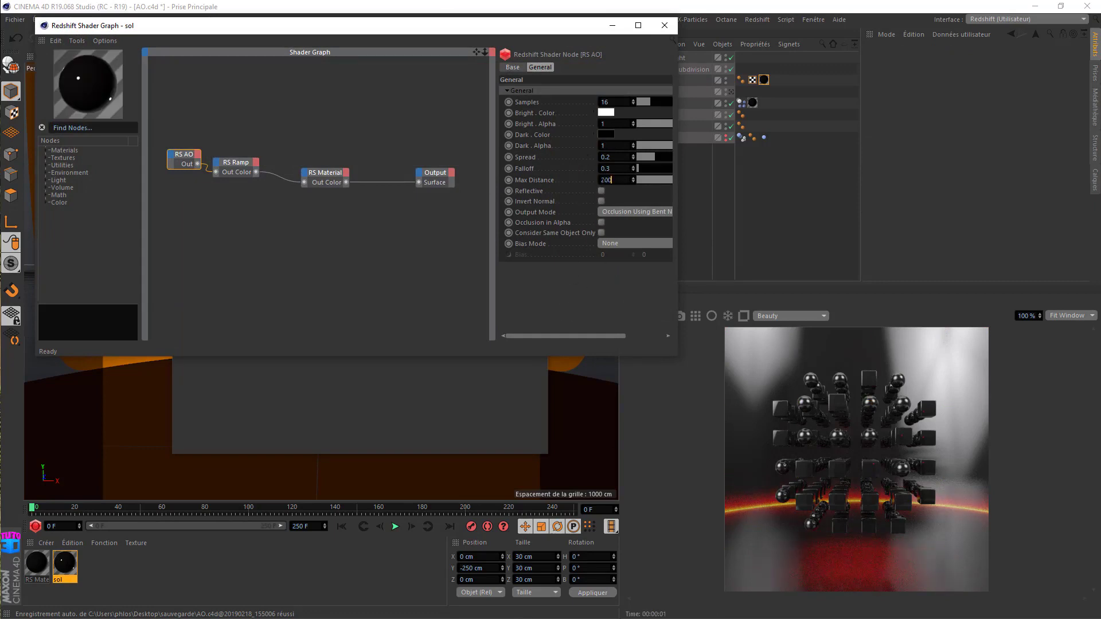
key(BackSpace)
key(BackSpace)
key(BackSpace)
text(150)
key(Return)
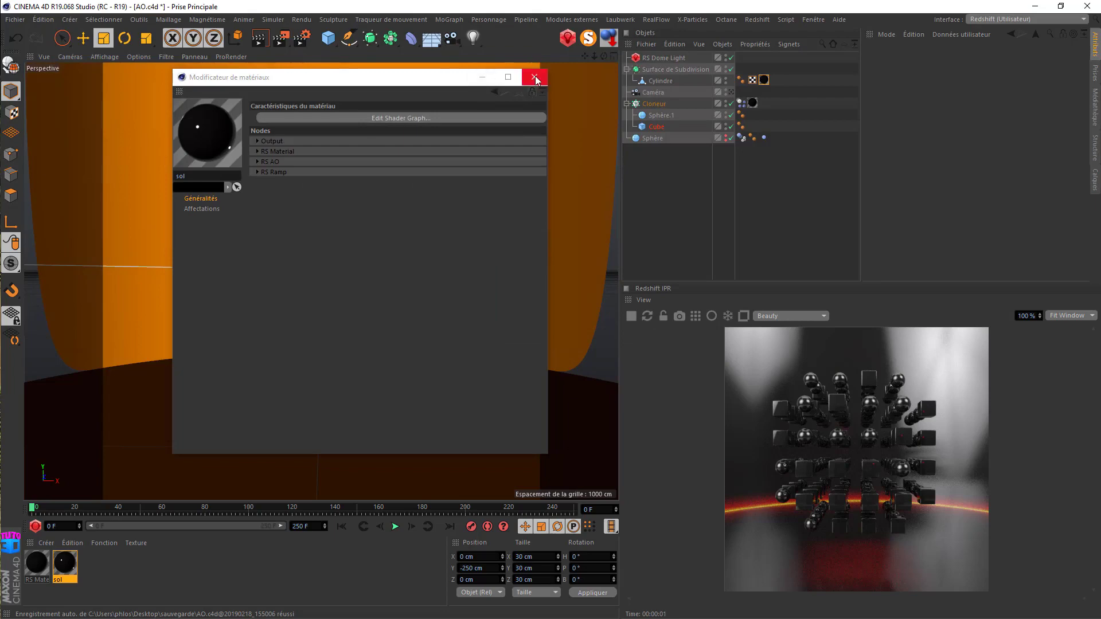
click(534, 77)
Set Redshift's unified sampling to Samples Max 128 and Samples Min 32 in the render settings
click(303, 39)
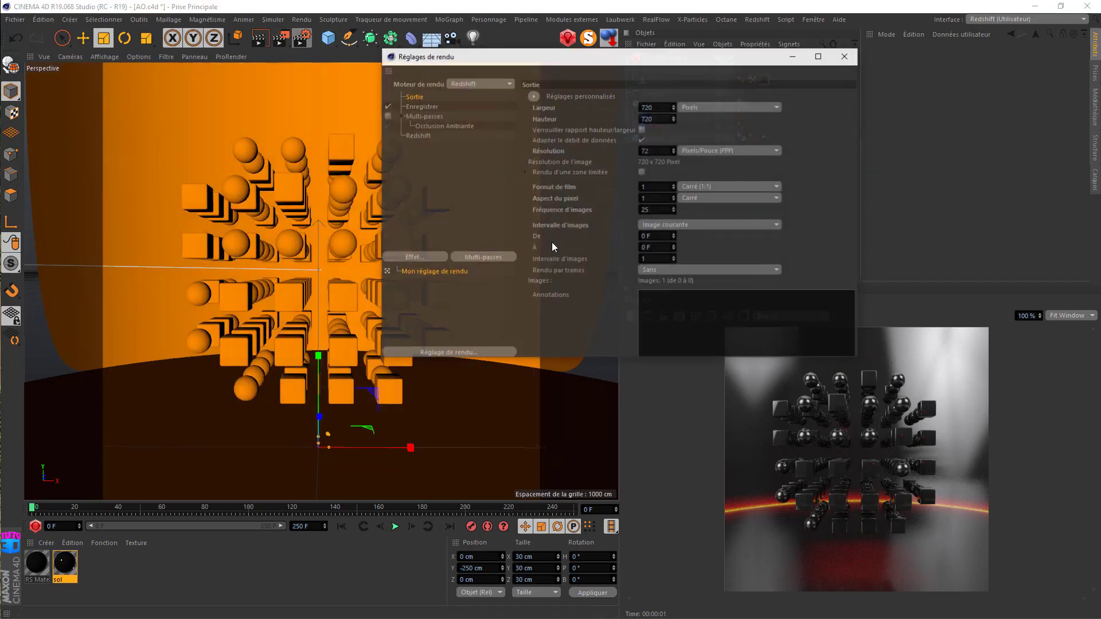
click(416, 136)
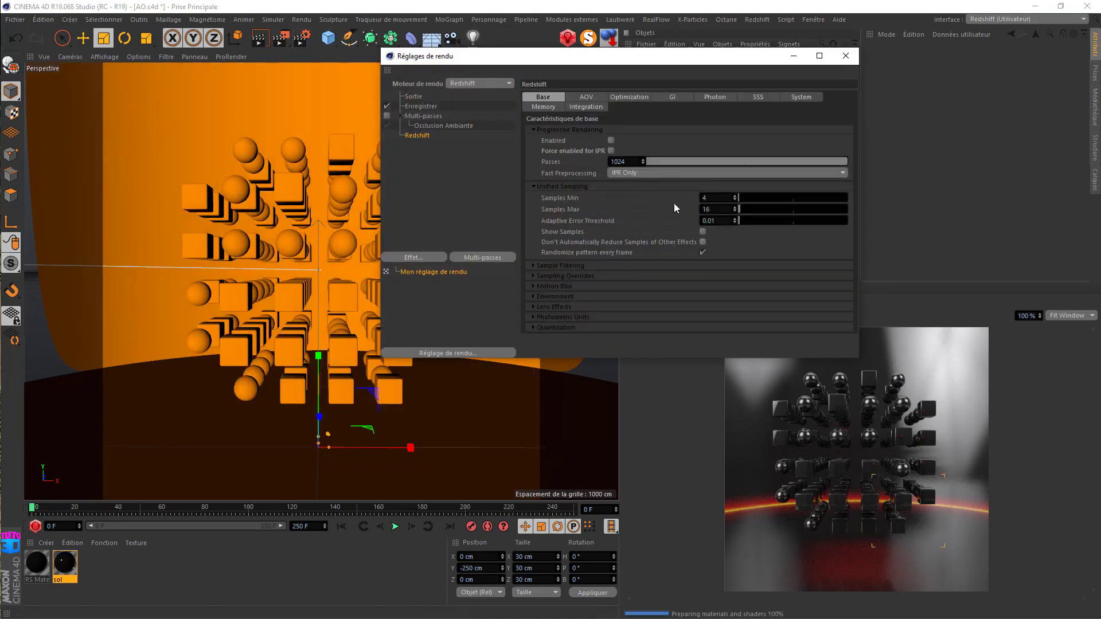
text(1)
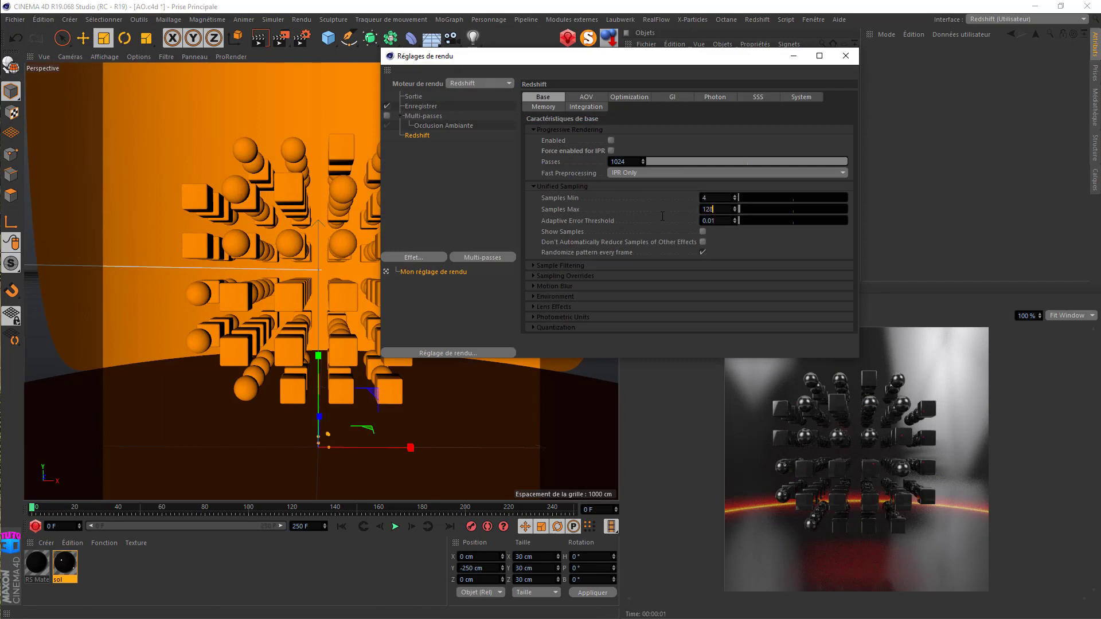
click(699, 199)
text(32)
key(Return)
Set Redshift's primary GI engine to Brute Force with 512 rays, and close the render settings
click(670, 97)
click(634, 141)
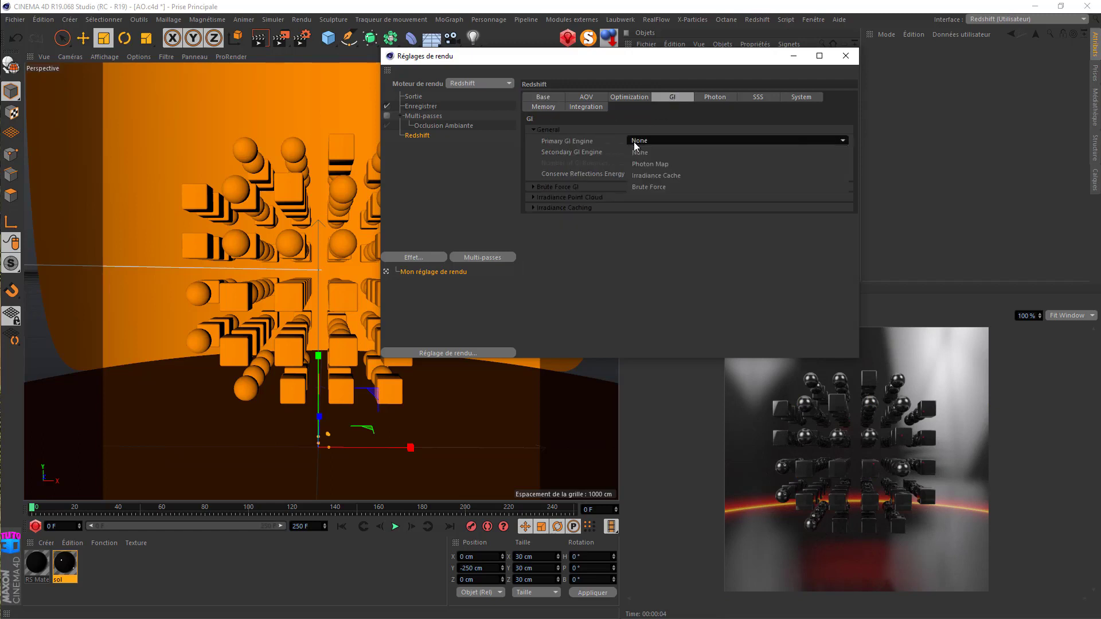
click(640, 189)
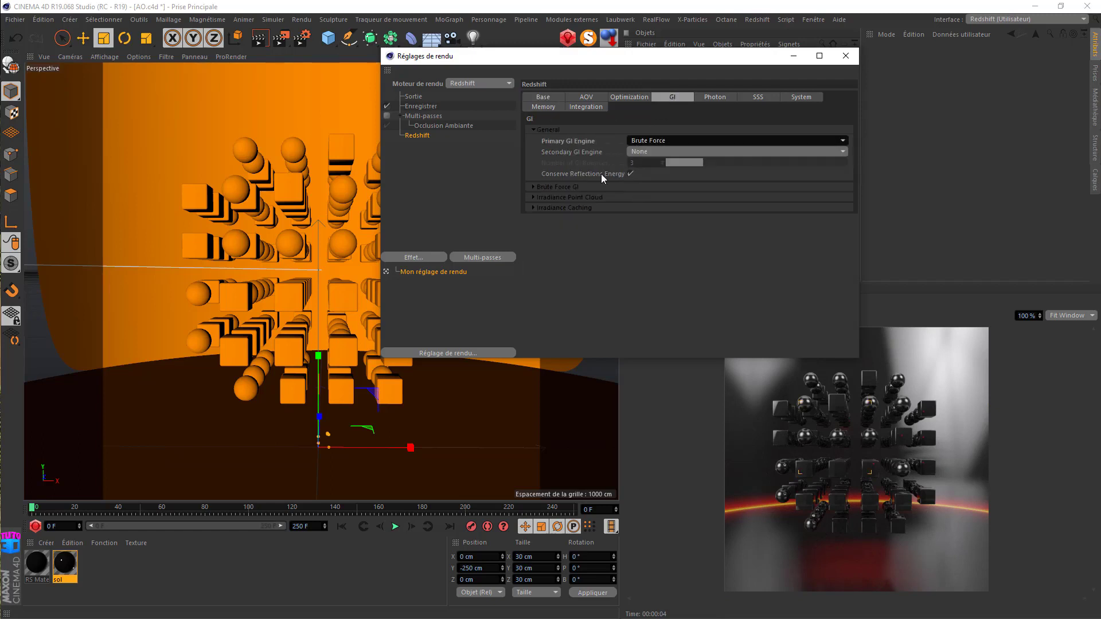
click(533, 187)
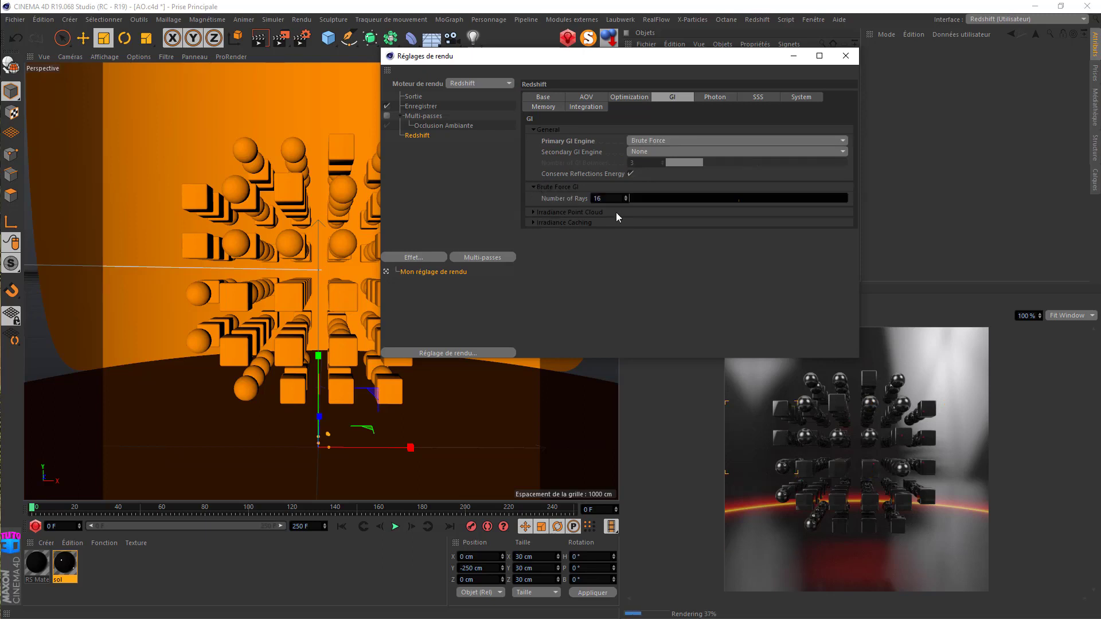
click(567, 200)
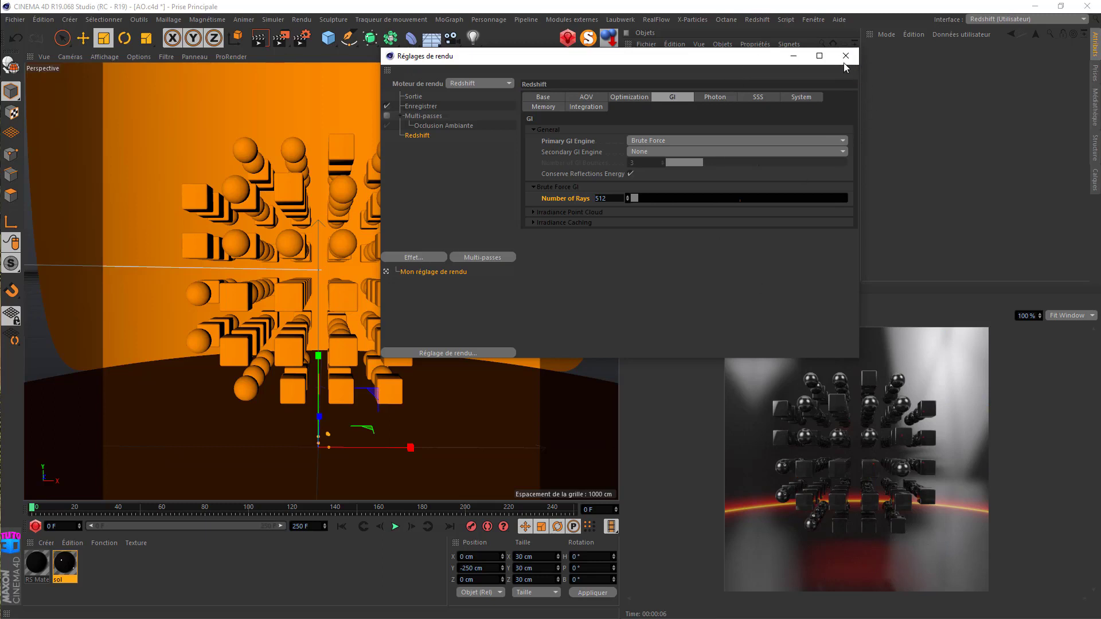
click(844, 60)
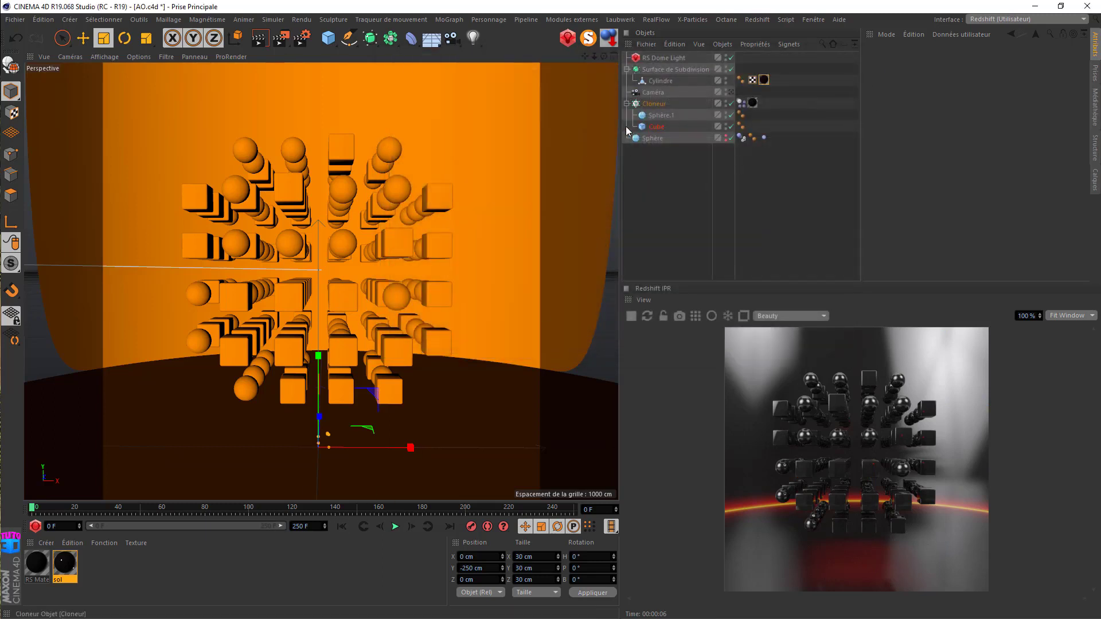
Stop the IPR, play the clone simulation to frame 19, and restart the IPR
click(633, 316)
click(394, 526)
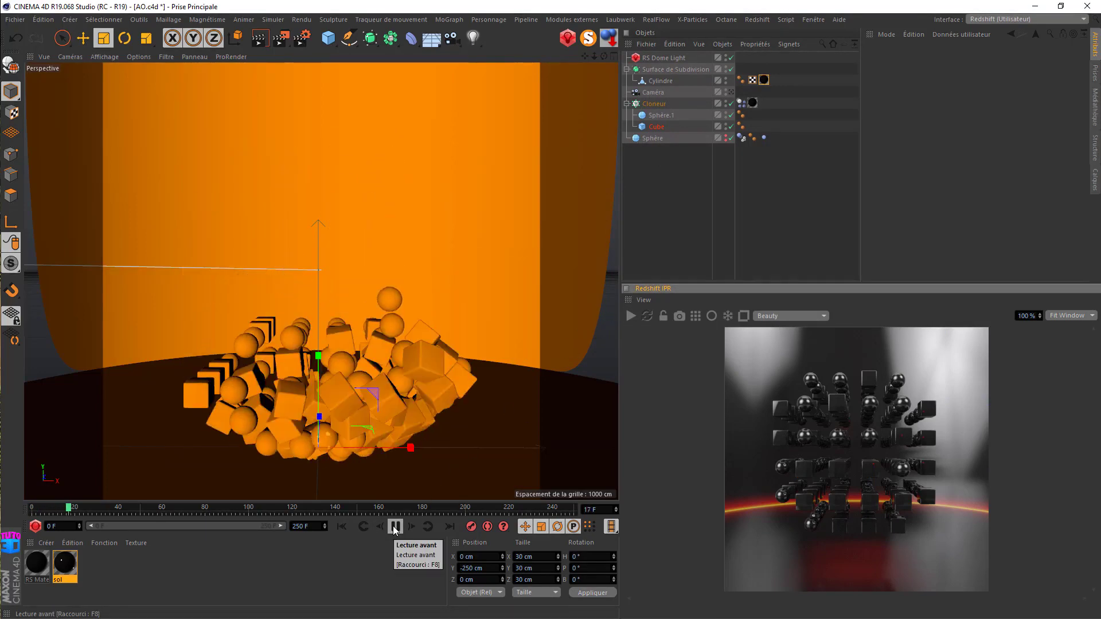
click(394, 526)
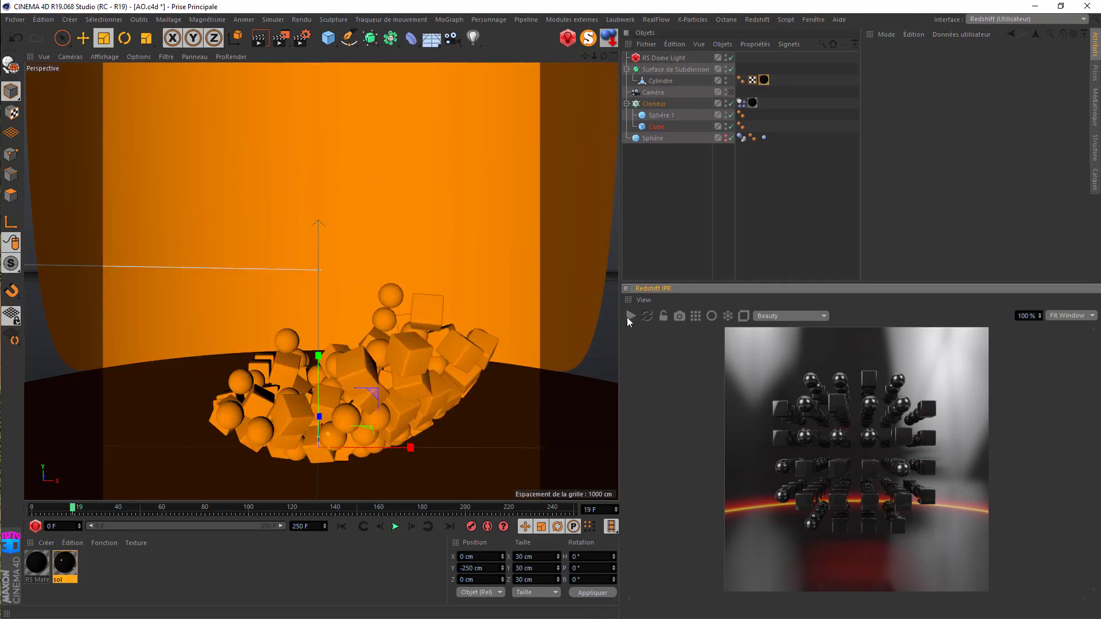
click(629, 317)
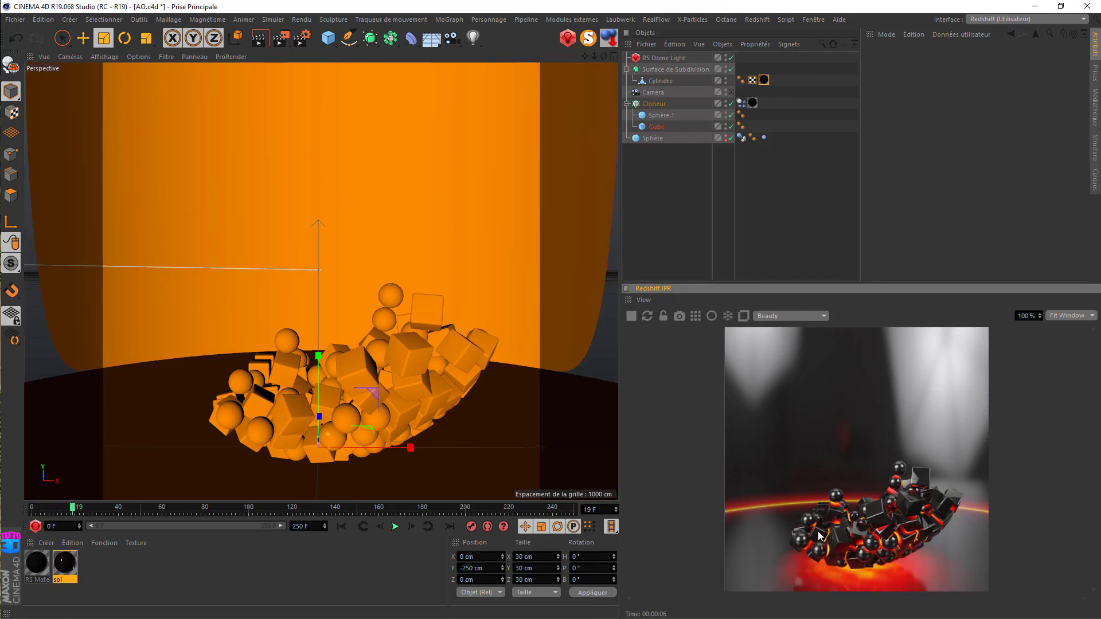
Set Redshift's primary GI engine to None and move the render settings window clear of the IPR
click(300, 39)
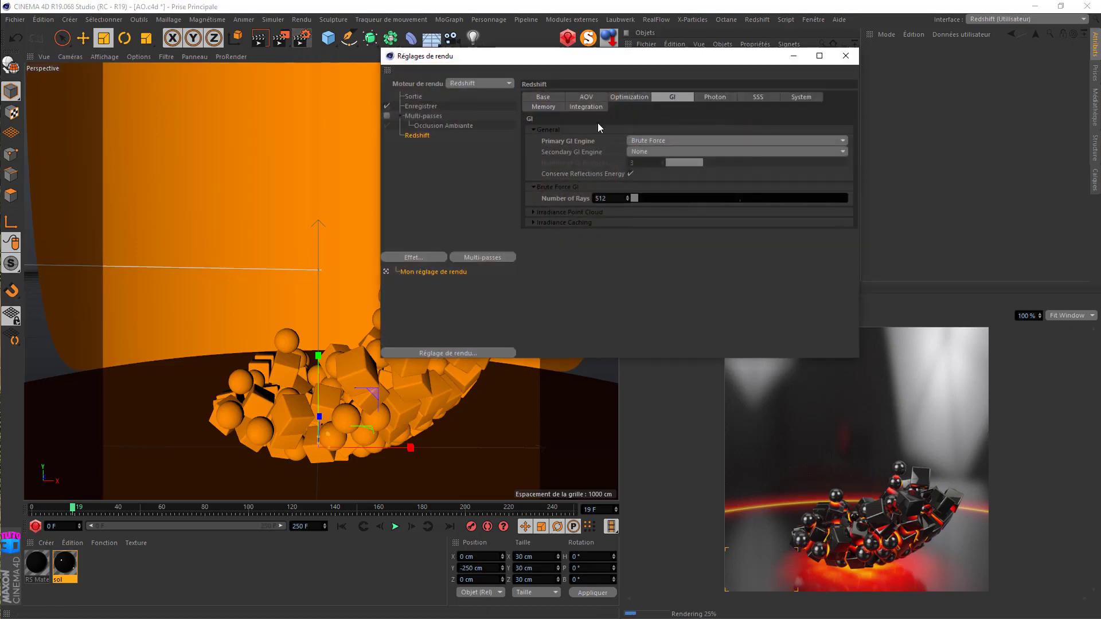
click(636, 140)
click(642, 140)
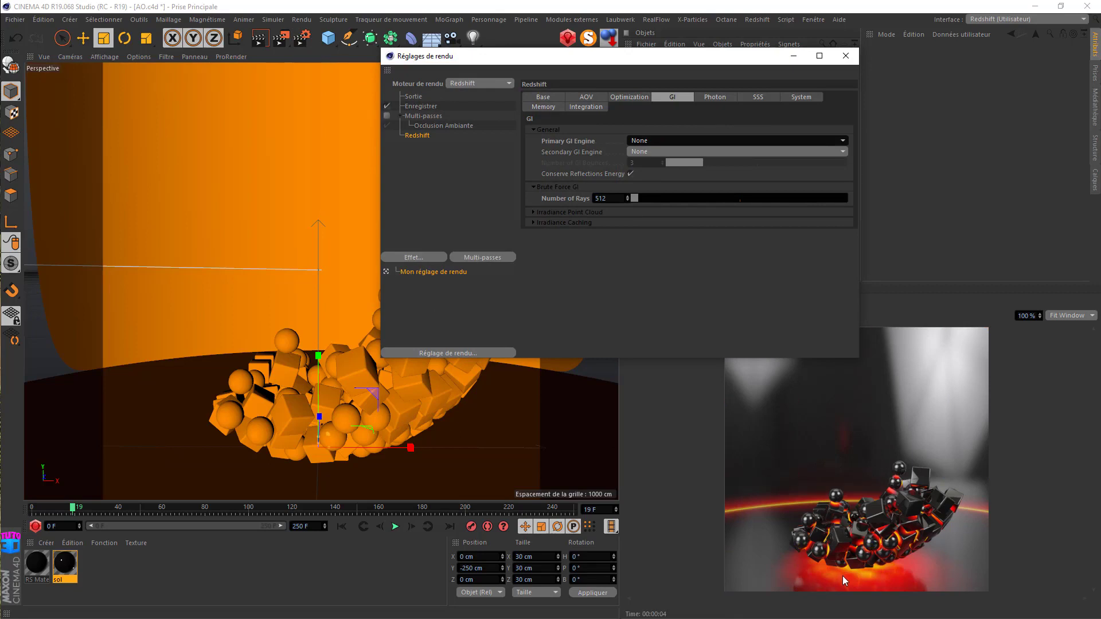
drag(618, 65, 352, 86)
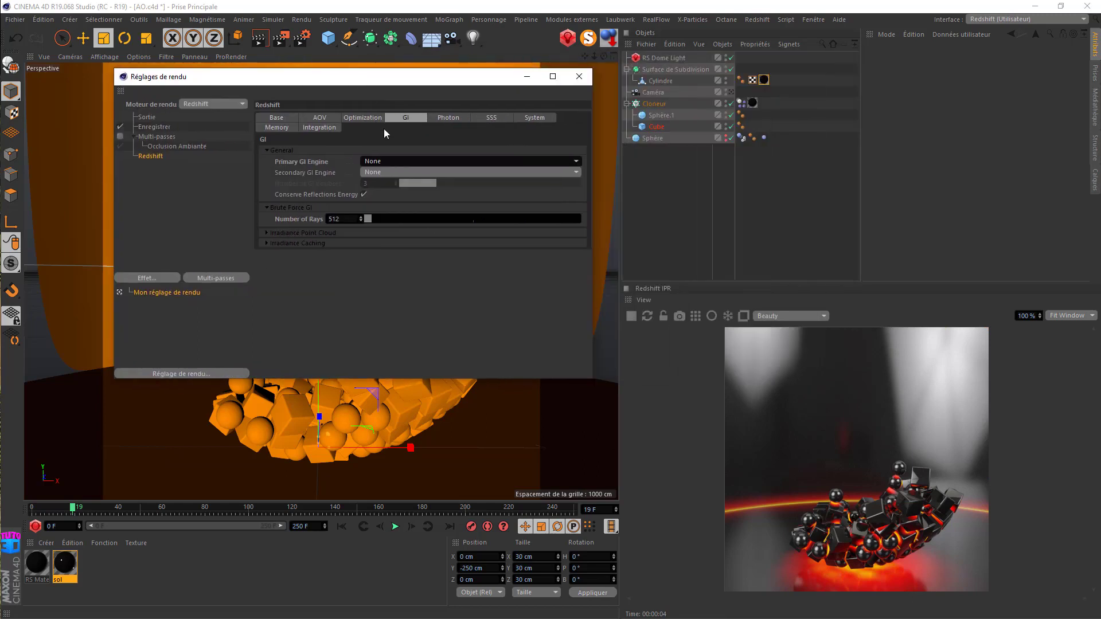
click(624, 318)
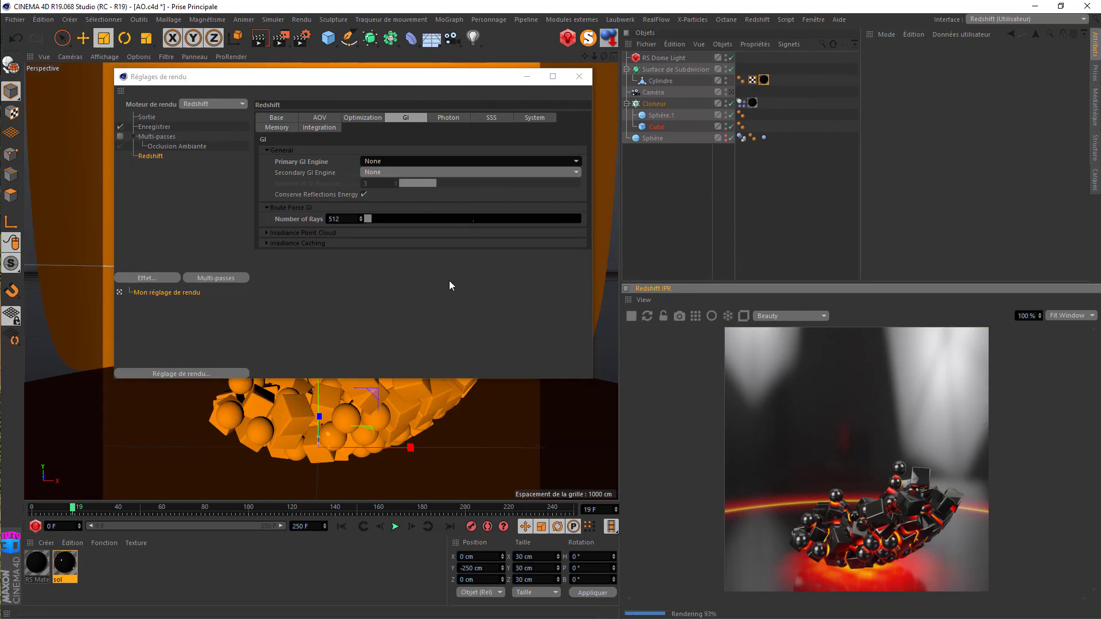
Review Redshift's base sampling settings and set the saved image's depth to 16 bits/channel
click(277, 118)
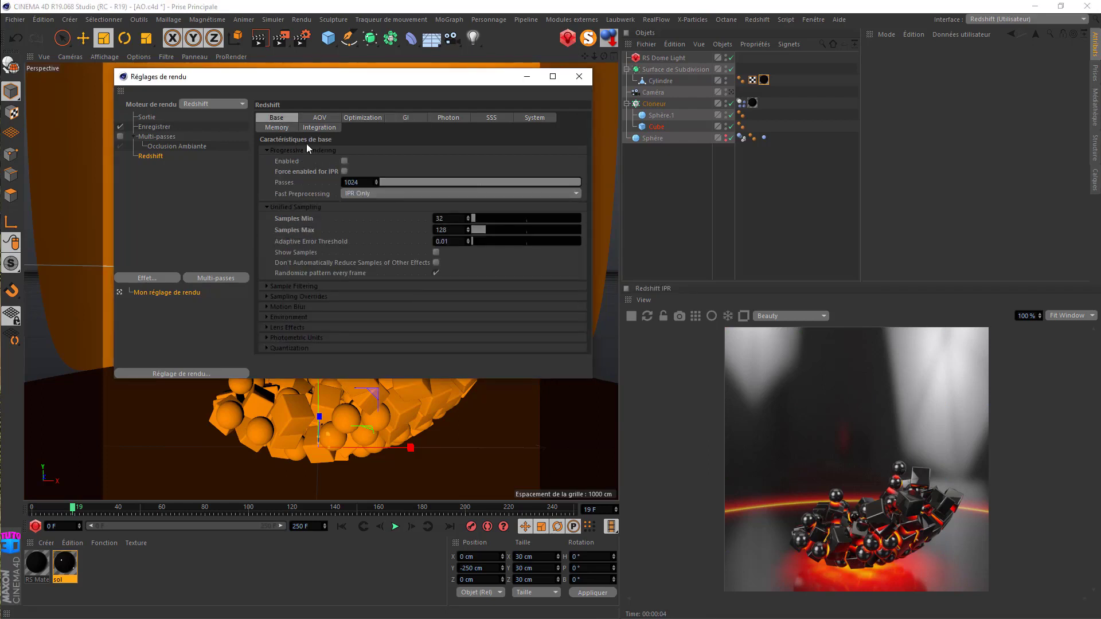
click(150, 127)
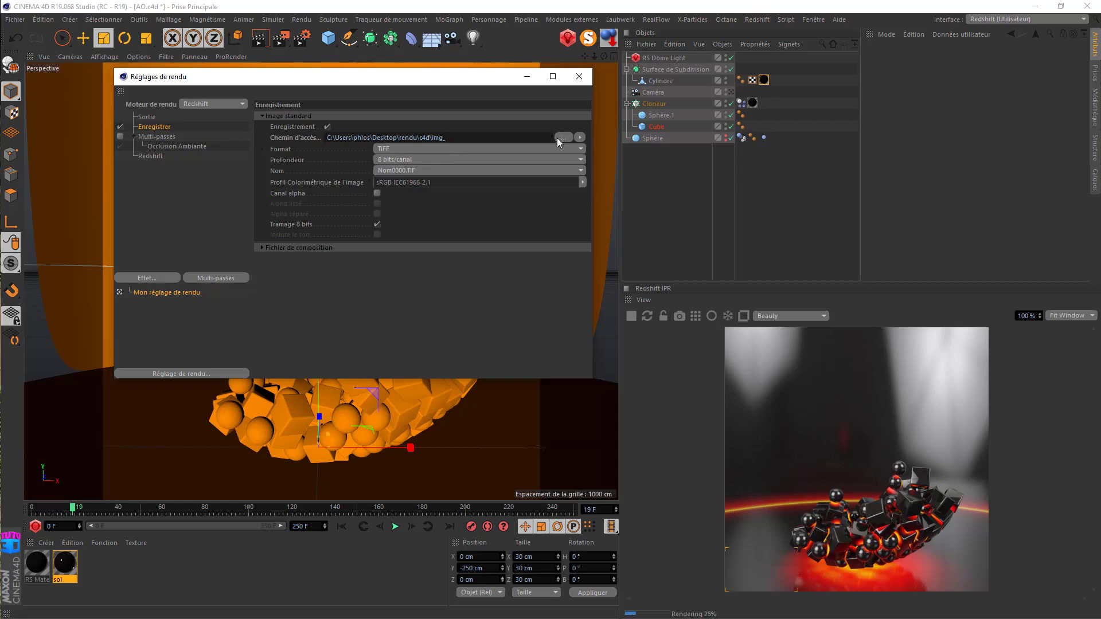
click(478, 161)
click(381, 160)
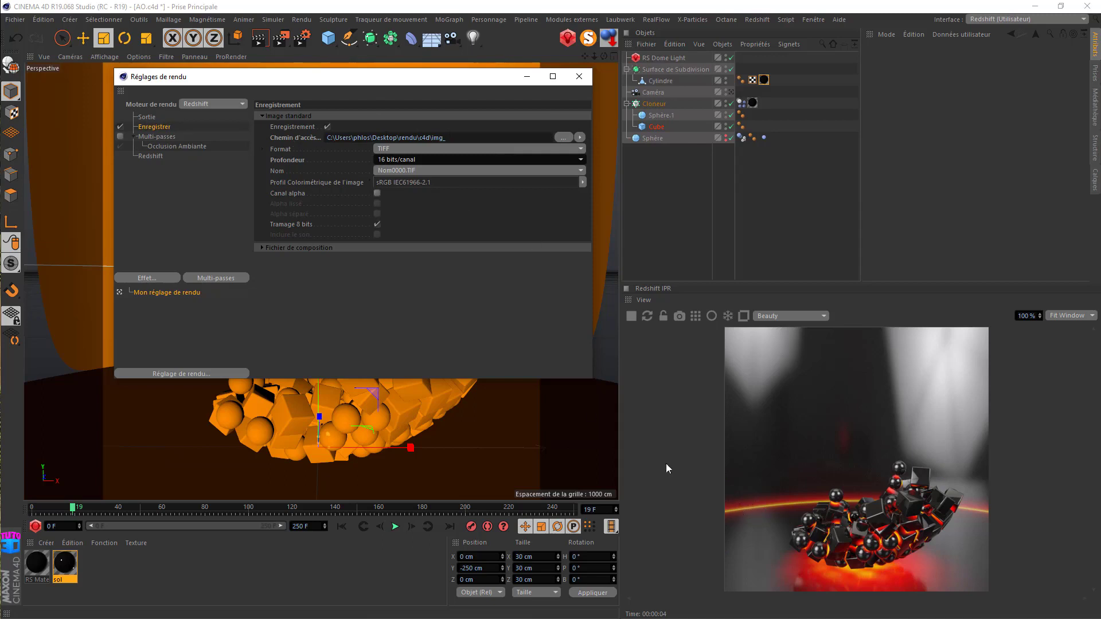
Set the render output's base file name to img_ in the Desktop's rendu\c4d folder
click(562, 137)
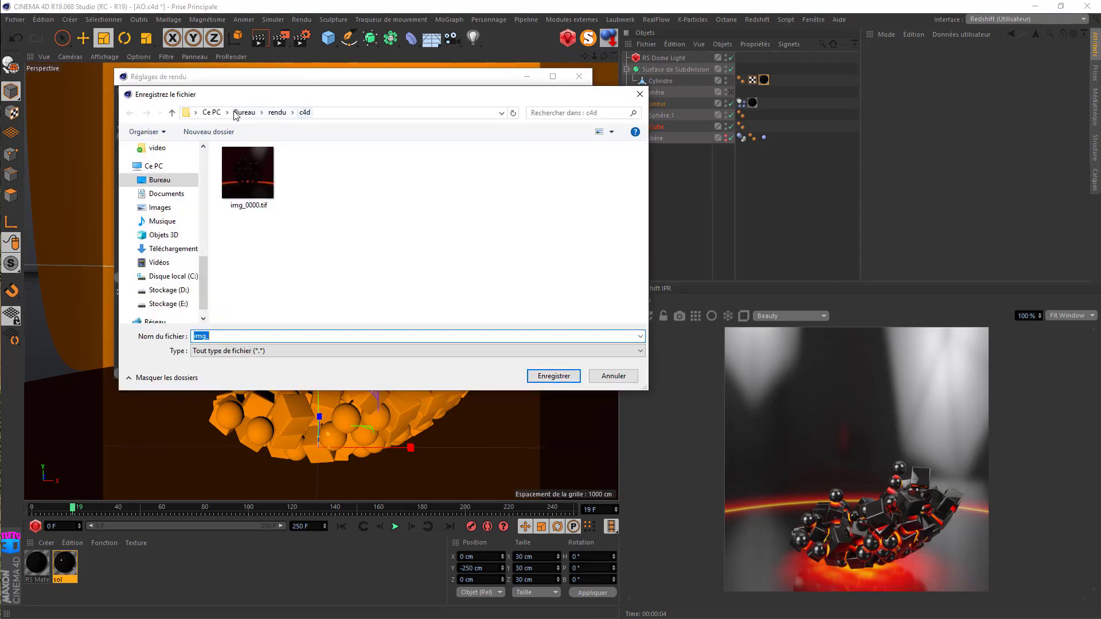
click(241, 177)
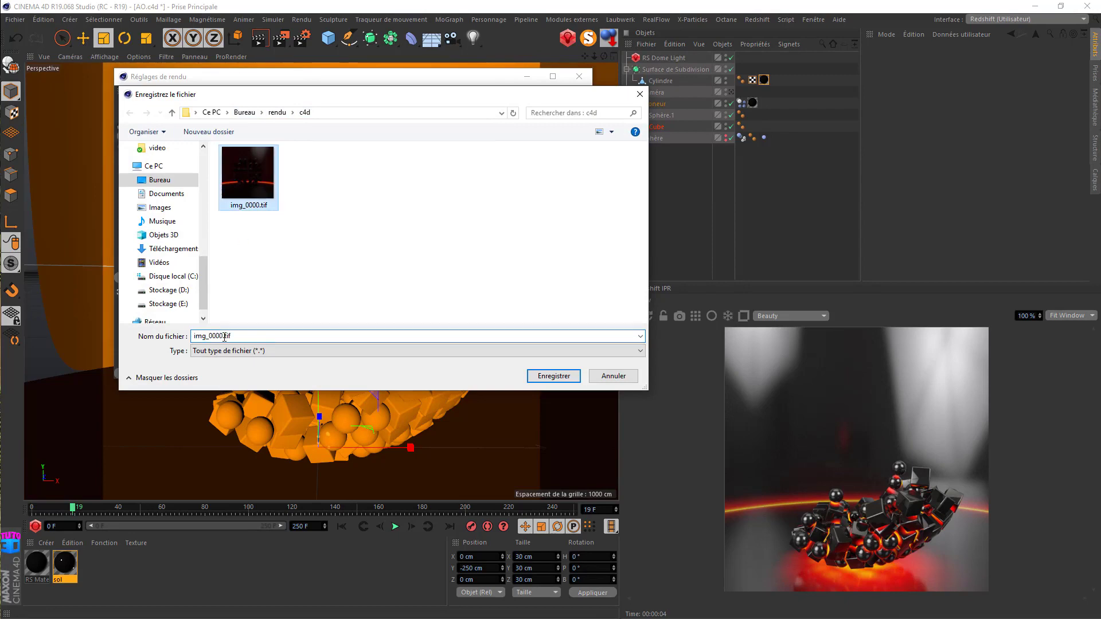
click(210, 336)
click(210, 335)
drag(210, 336, 290, 341)
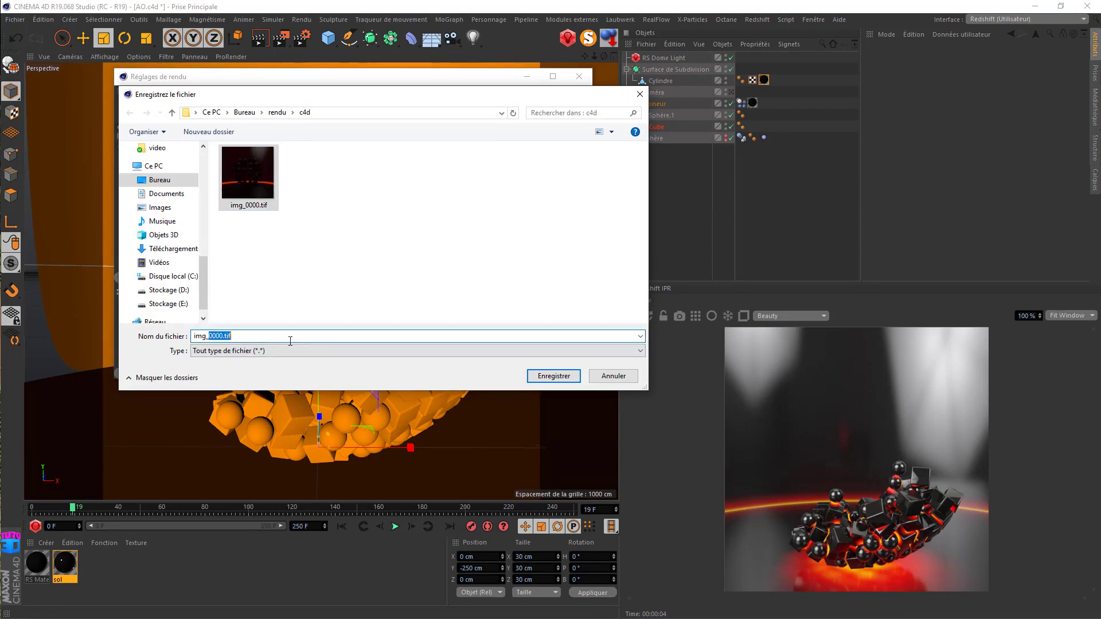
key(BackSpace)
click(349, 269)
click(551, 376)
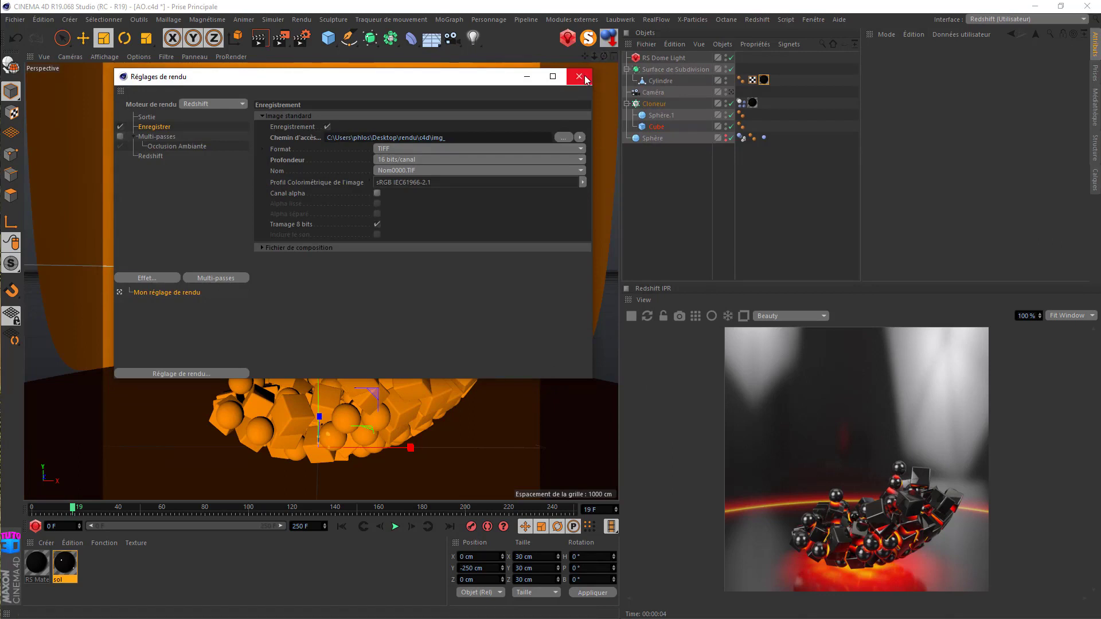
Look through the scene camera, set its P.Y to 200 cm, and dolly it closer to about -588 cm in Z
click(586, 80)
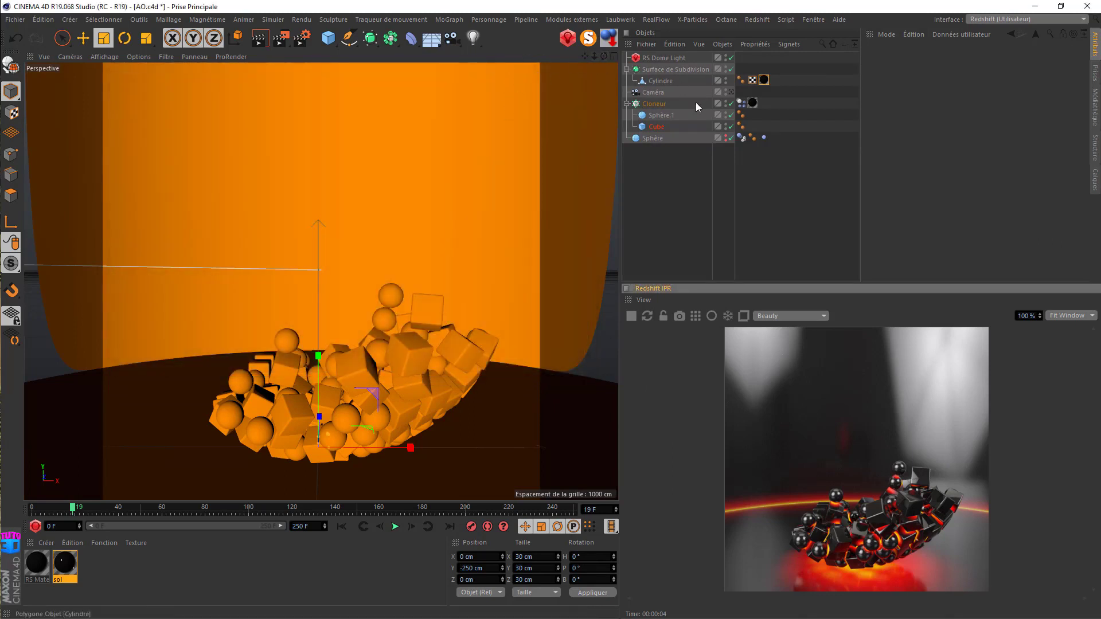
click(731, 92)
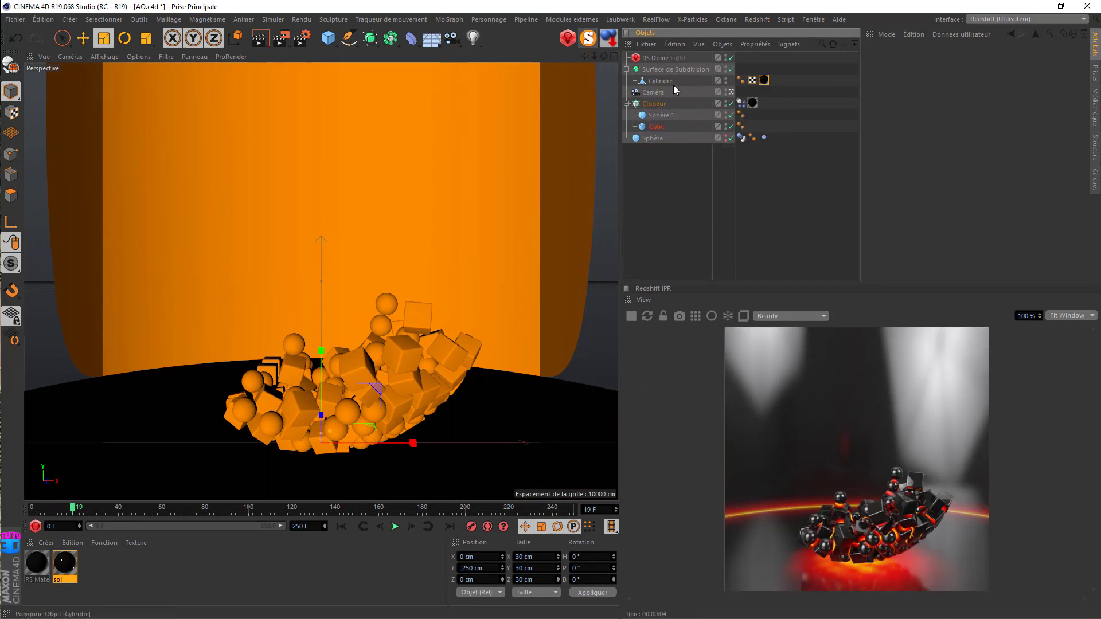
click(653, 92)
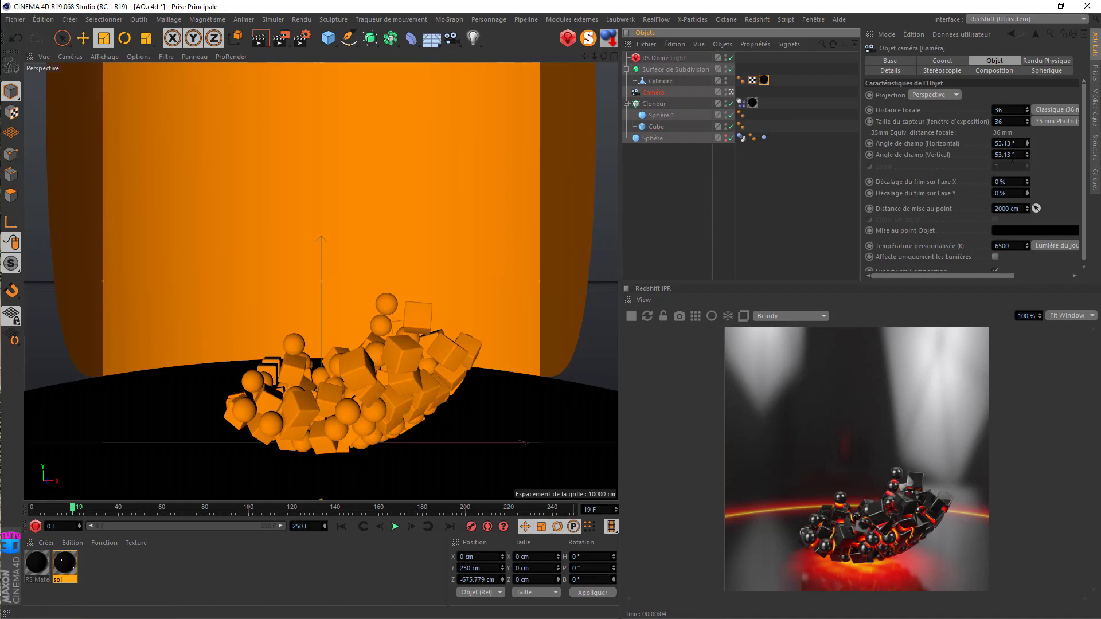
click(940, 61)
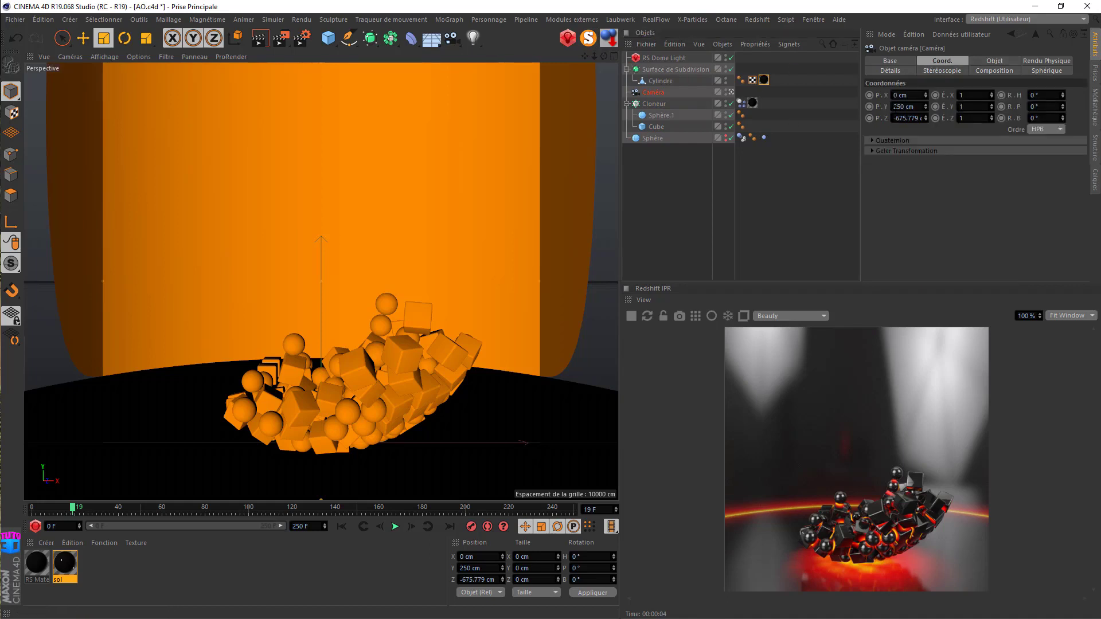
text(200)
key(Return)
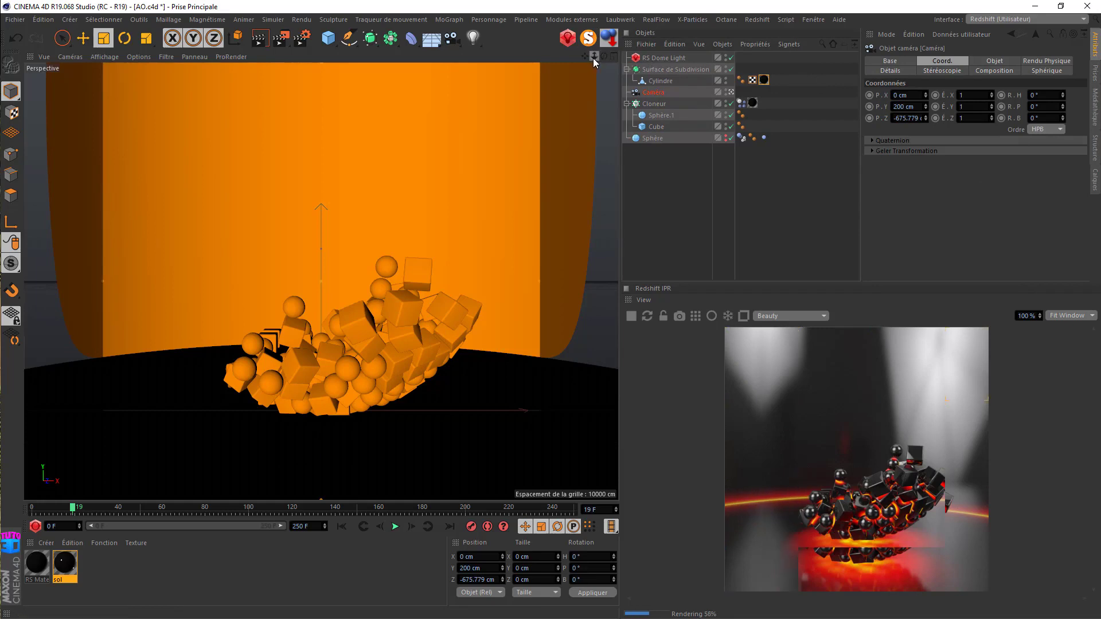
drag(594, 62, 631, 62)
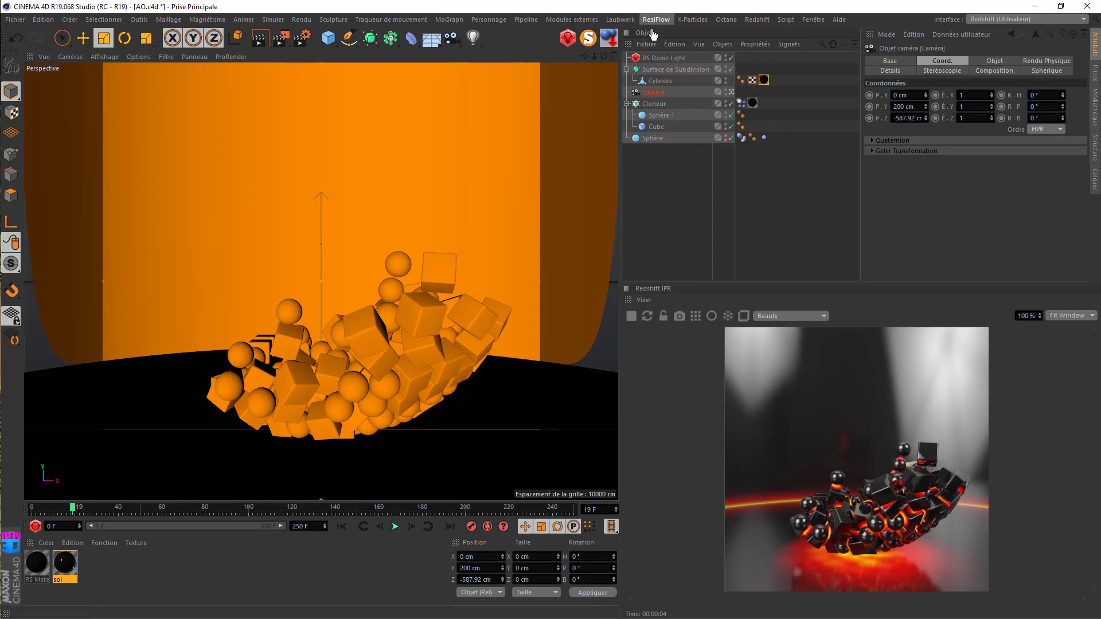
Show the project's Dynamiques settings, stop the IPR, and play the clone simulation from the first frame
click(886, 34)
click(897, 92)
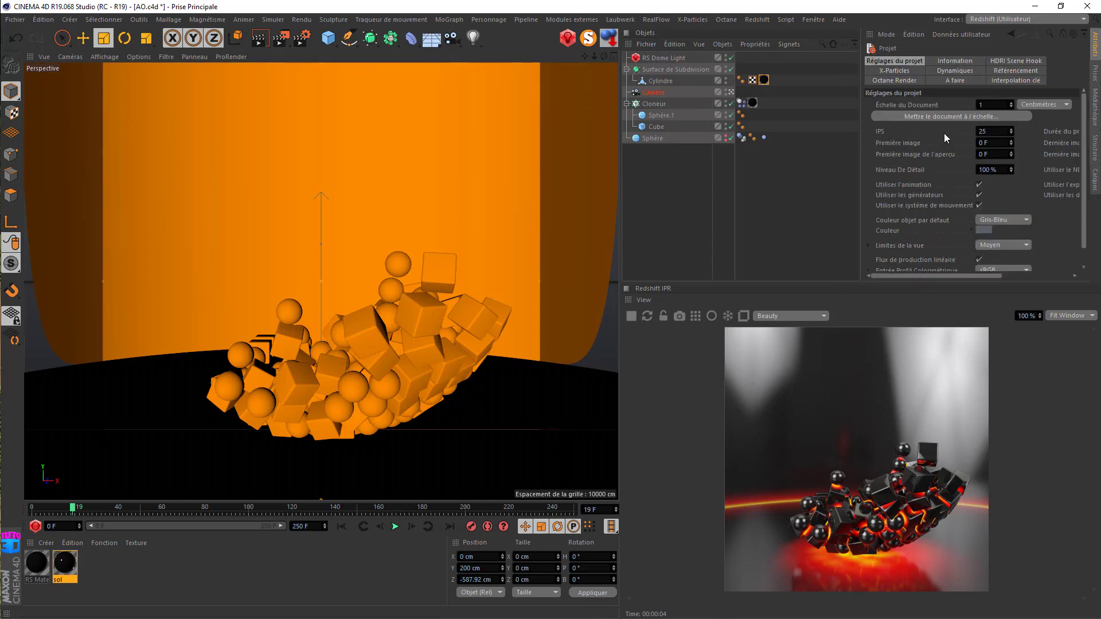
click(946, 71)
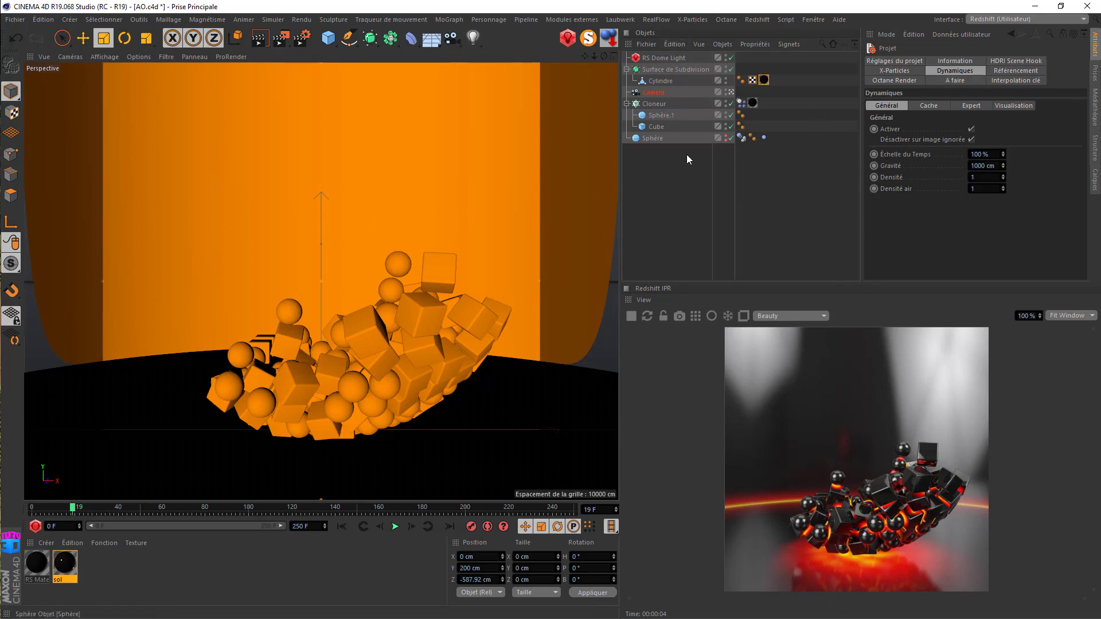
click(631, 316)
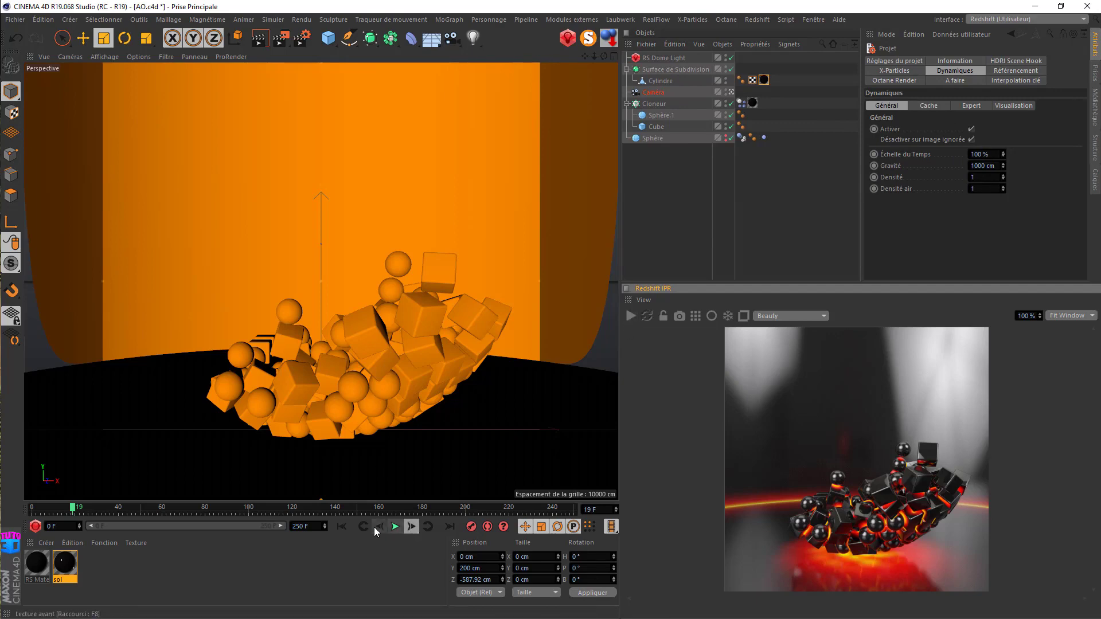
click(342, 526)
click(396, 526)
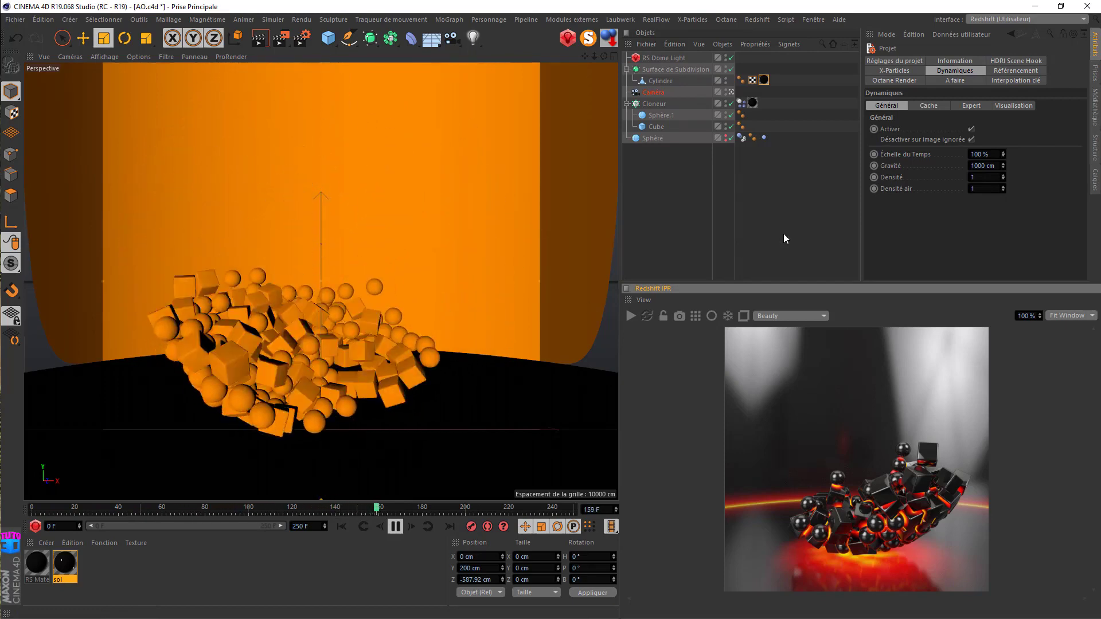
Set the project's dynamics time scale (Échelle du Temps) to 50%
double_click(979, 154)
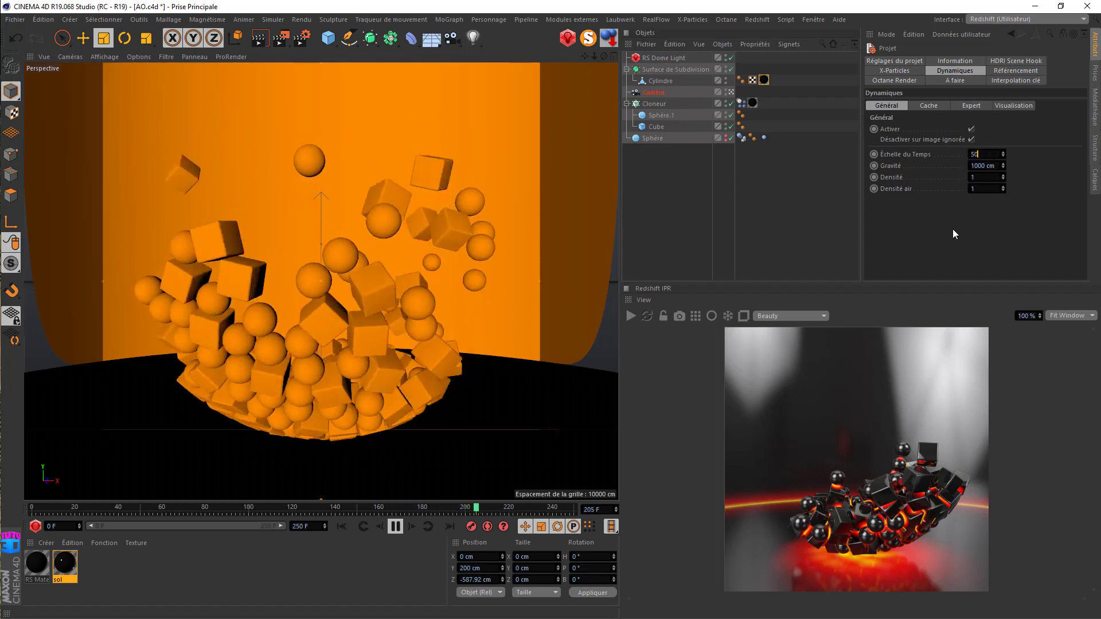
text(50)
key(Return)
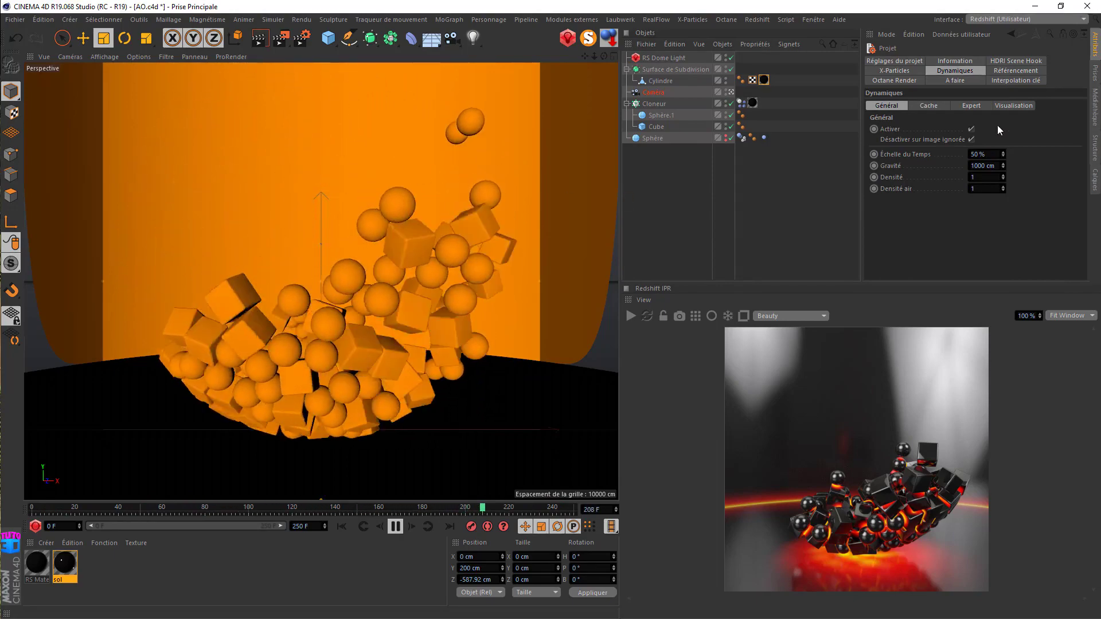
Try the dynamics time scale at 100% for comparison and undo that change
double_click(983, 154)
text(100)
key(Return)
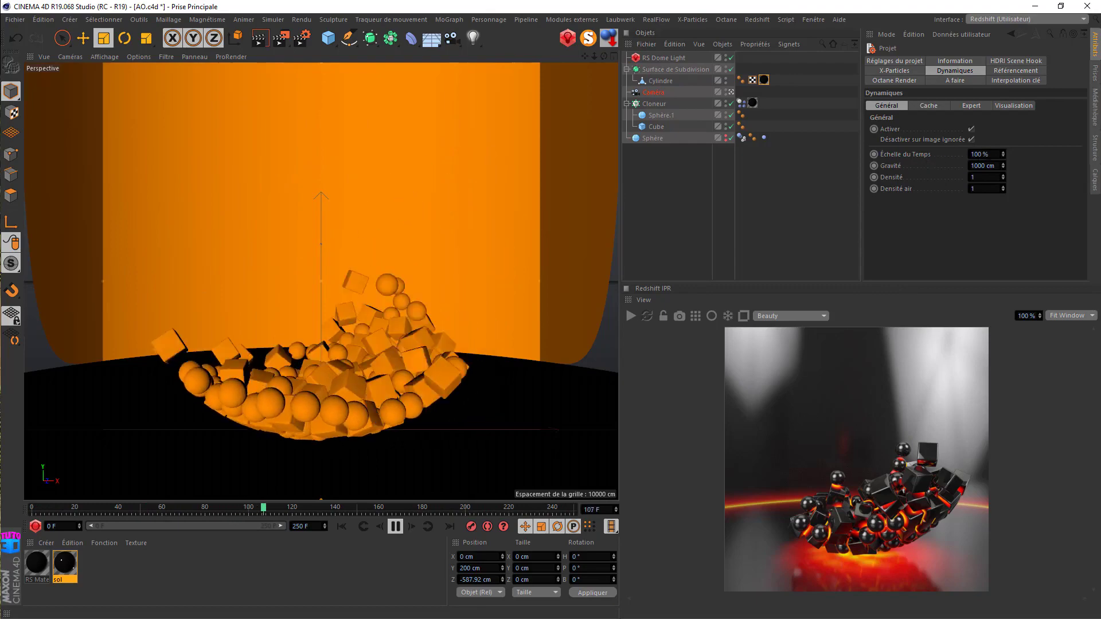
key(ctrl+z)
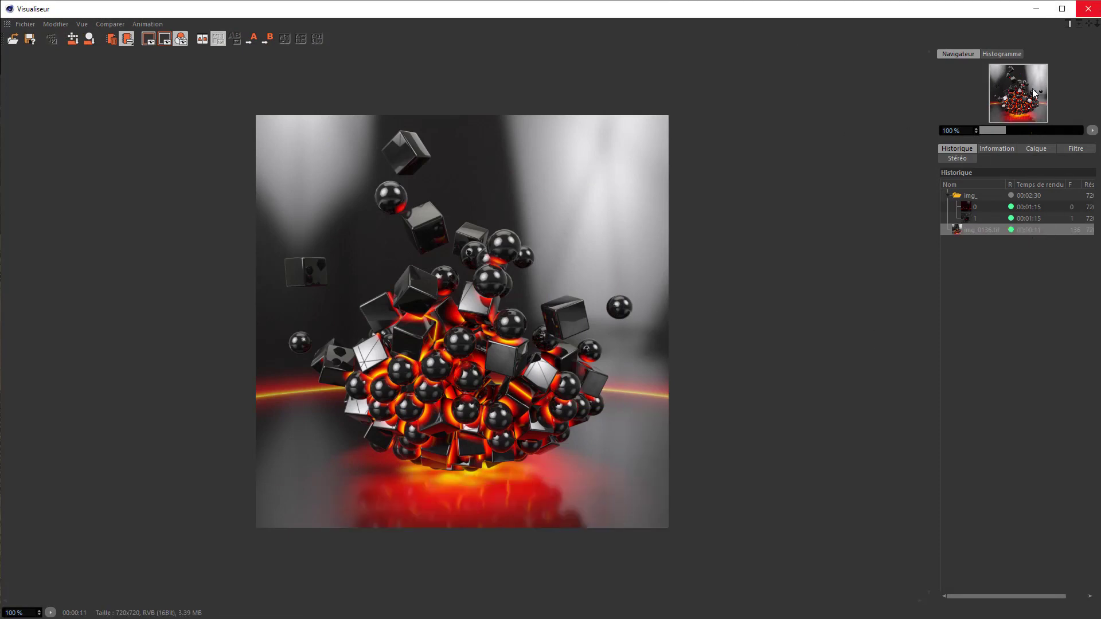
Close the Picture Viewer and set the render output's frame range to Toutes les images, from 0 F to 250 F
click(1089, 9)
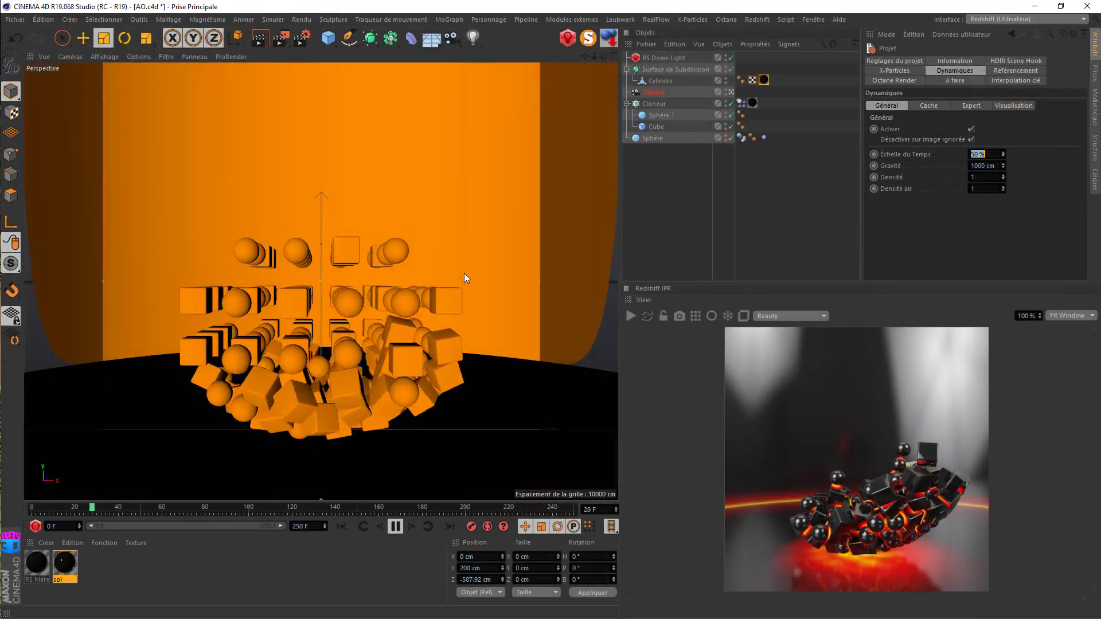
click(299, 39)
click(147, 116)
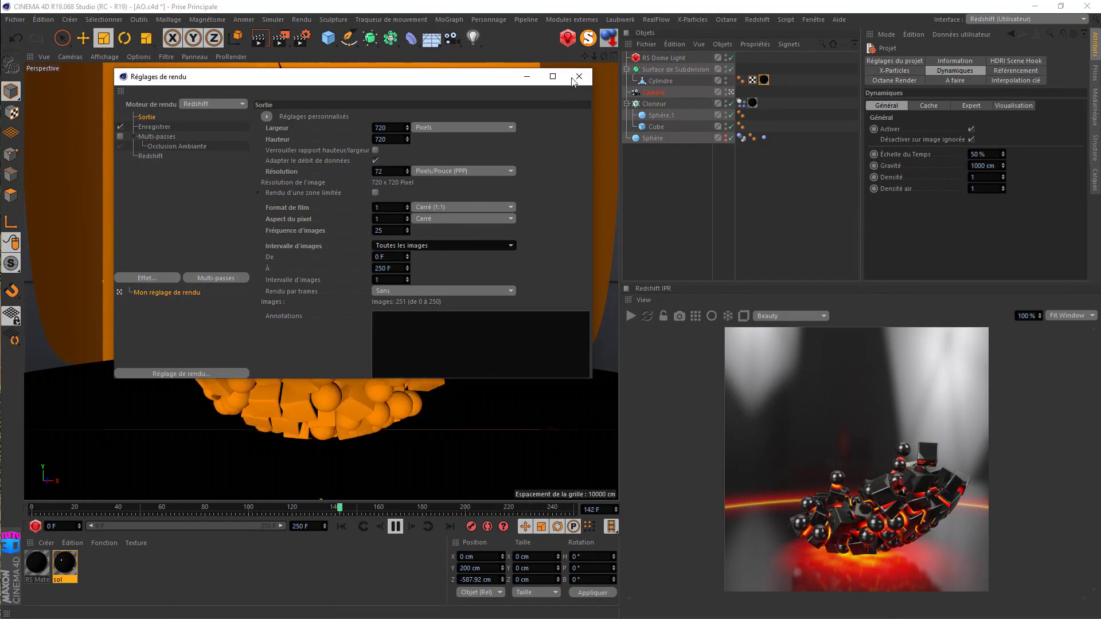
click(578, 77)
Stop the simulation playback and render the animation to the Picture Viewer, overwriting the existing img_ files
click(395, 526)
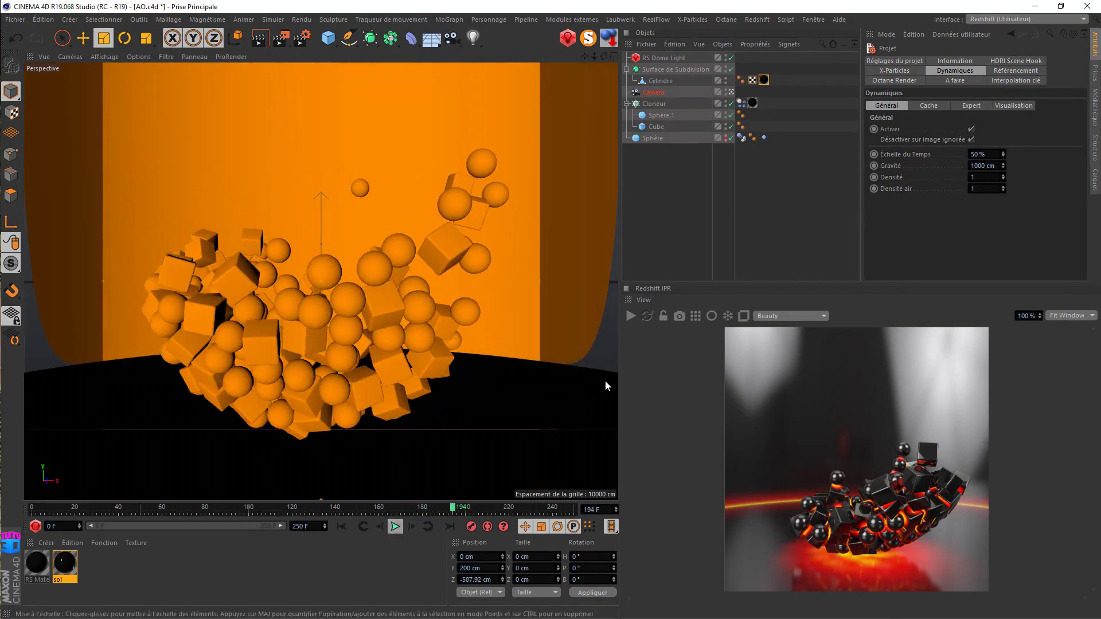
click(280, 39)
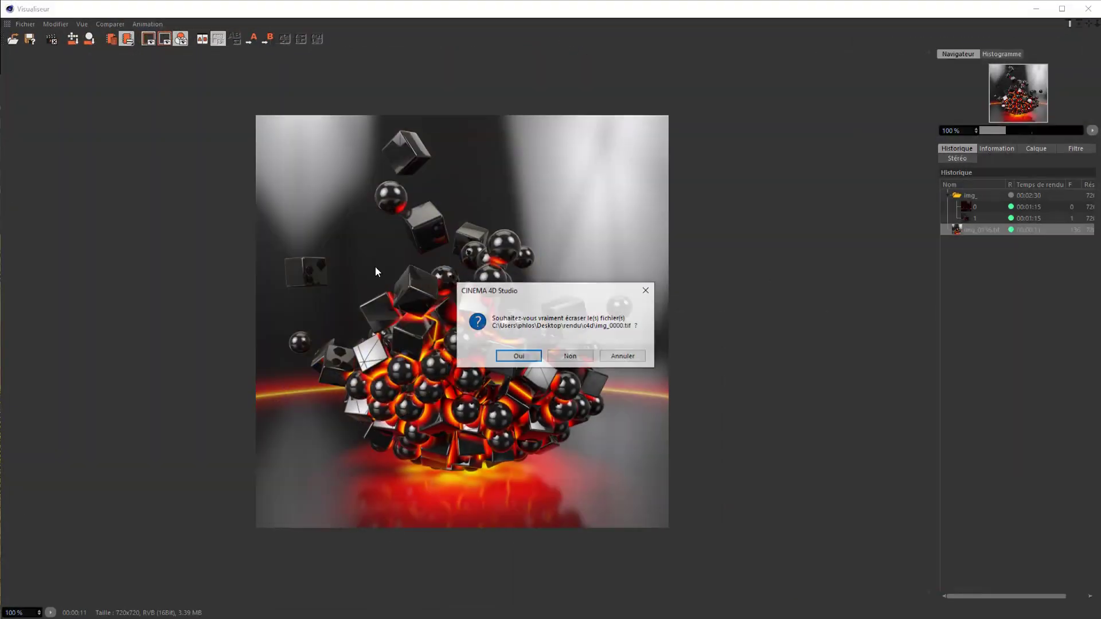
click(519, 356)
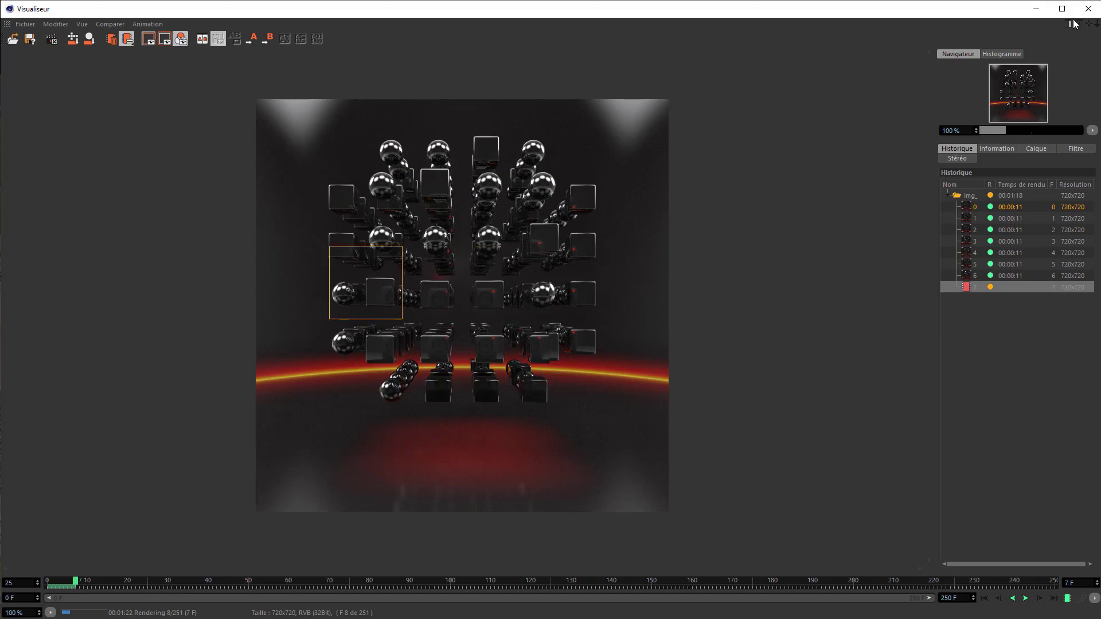
Stop the running animation render and close the Picture Viewer
click(30, 38)
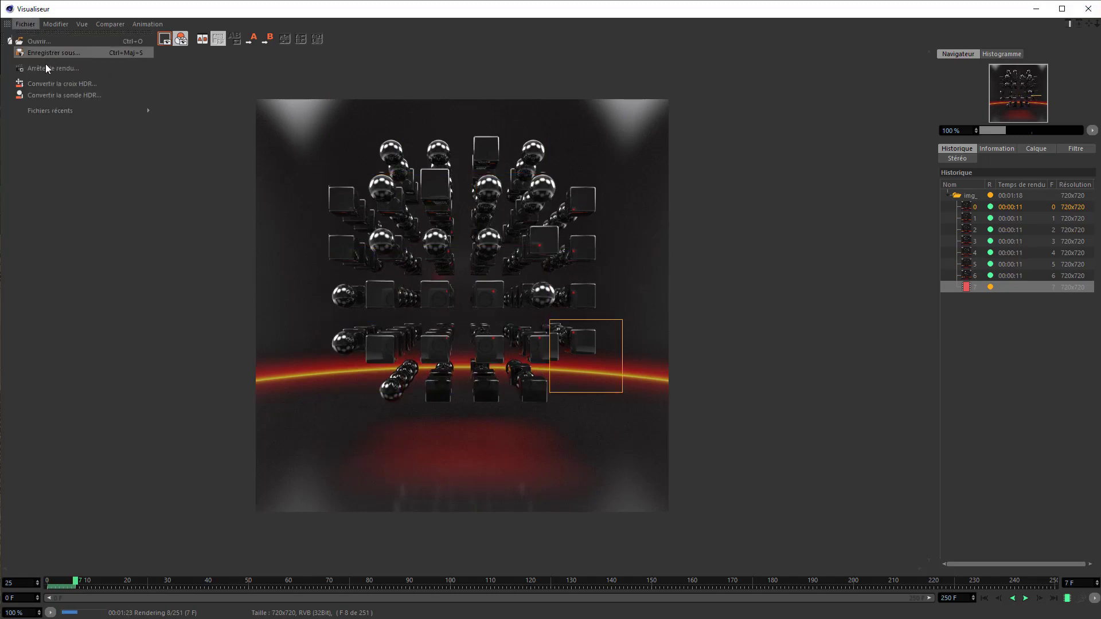
click(49, 74)
click(579, 356)
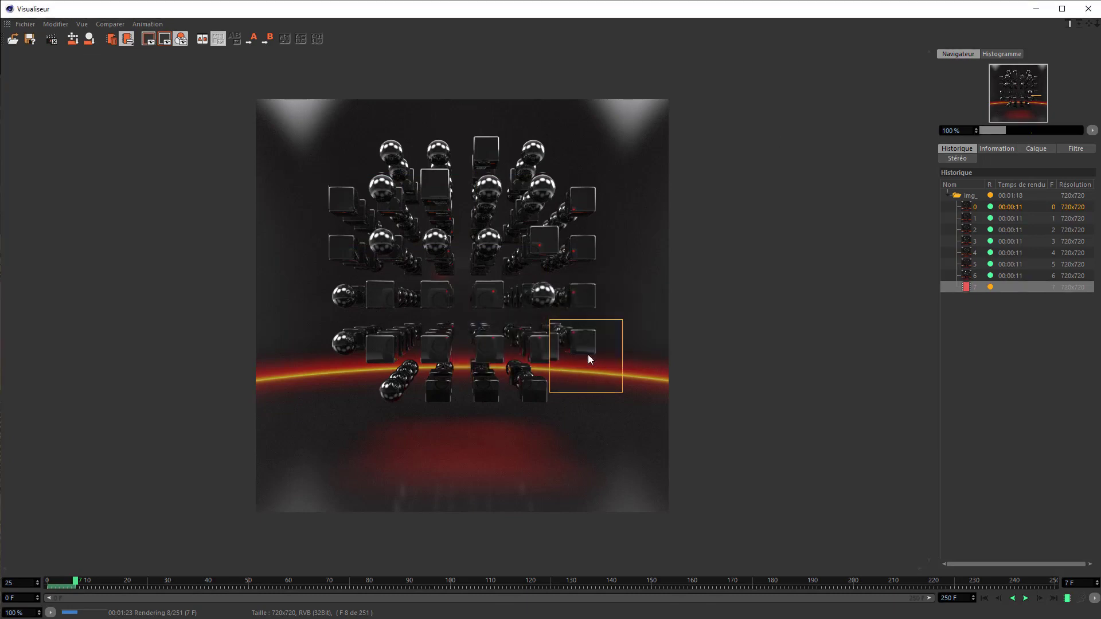
click(1088, 9)
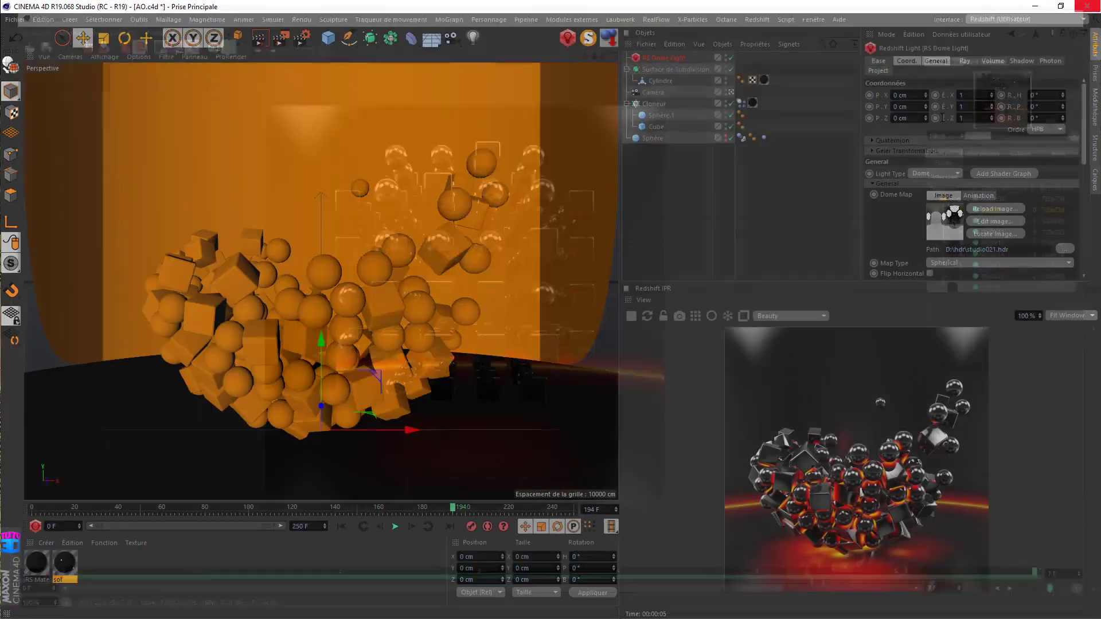
Disable the RS Dome Light and add a Redshift Area Light to the scene
click(731, 57)
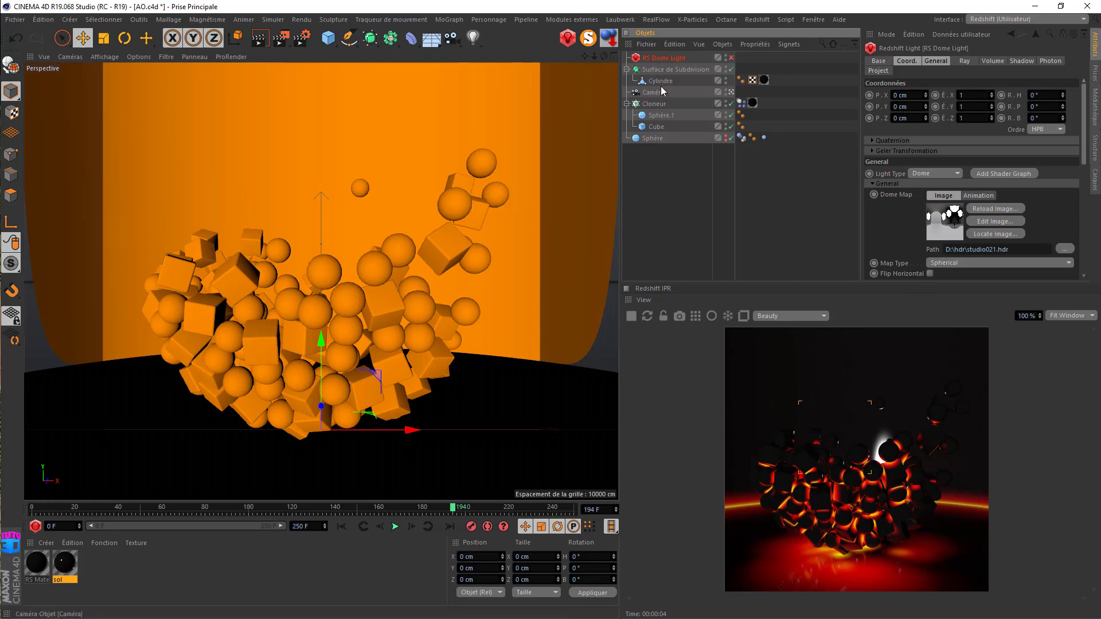
click(757, 20)
mouse_move(765, 49)
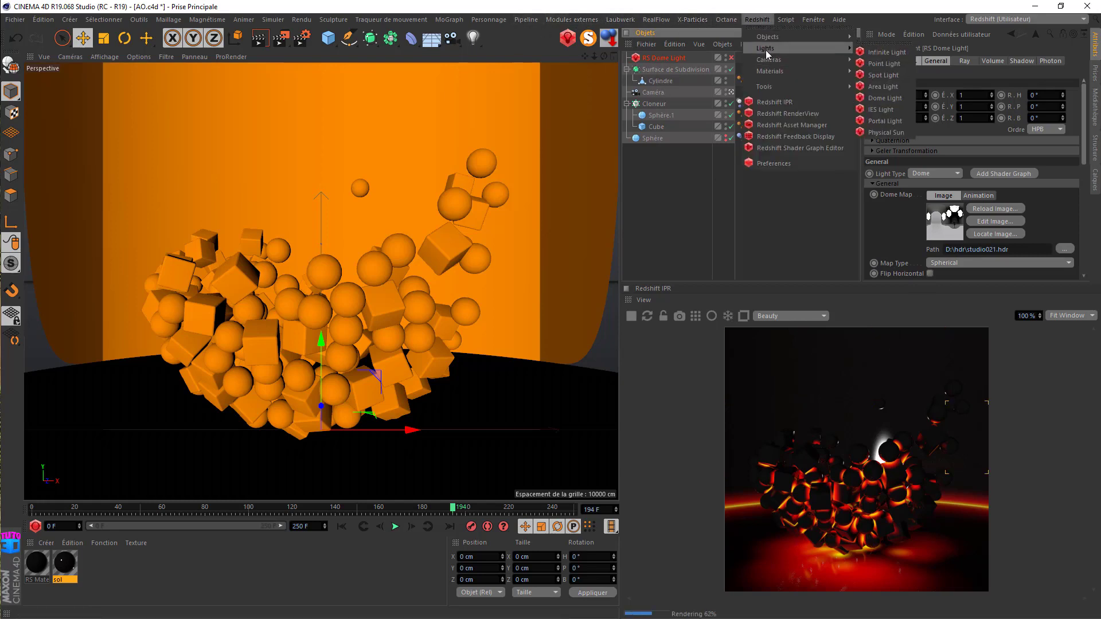
click(883, 87)
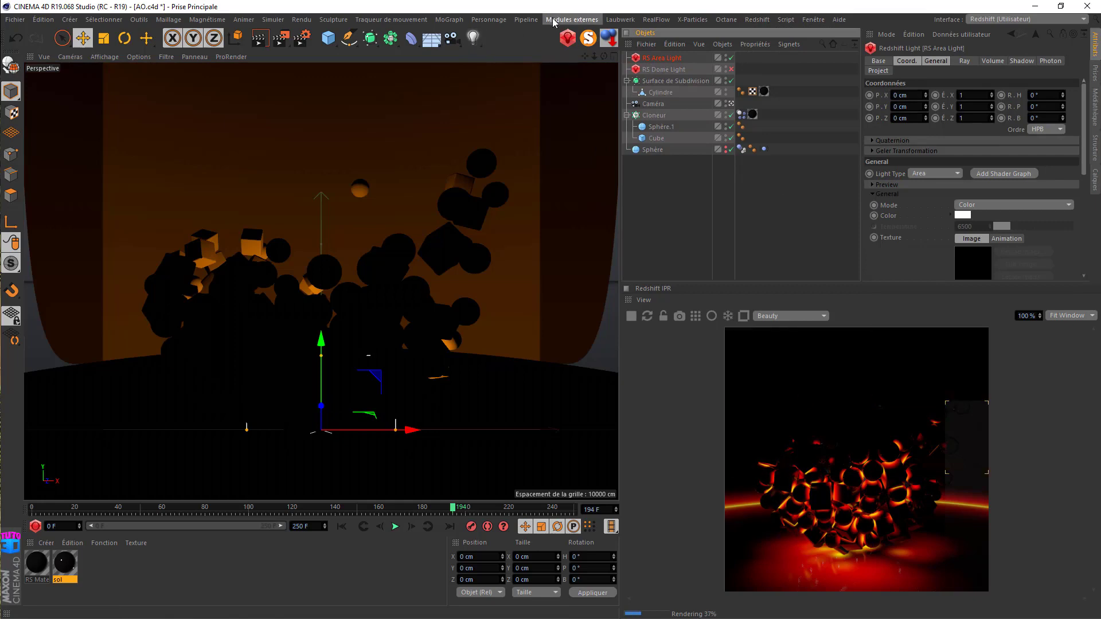
Add a second MoGraph cloner and nest the RS Area Light inside it
click(443, 20)
click(487, 147)
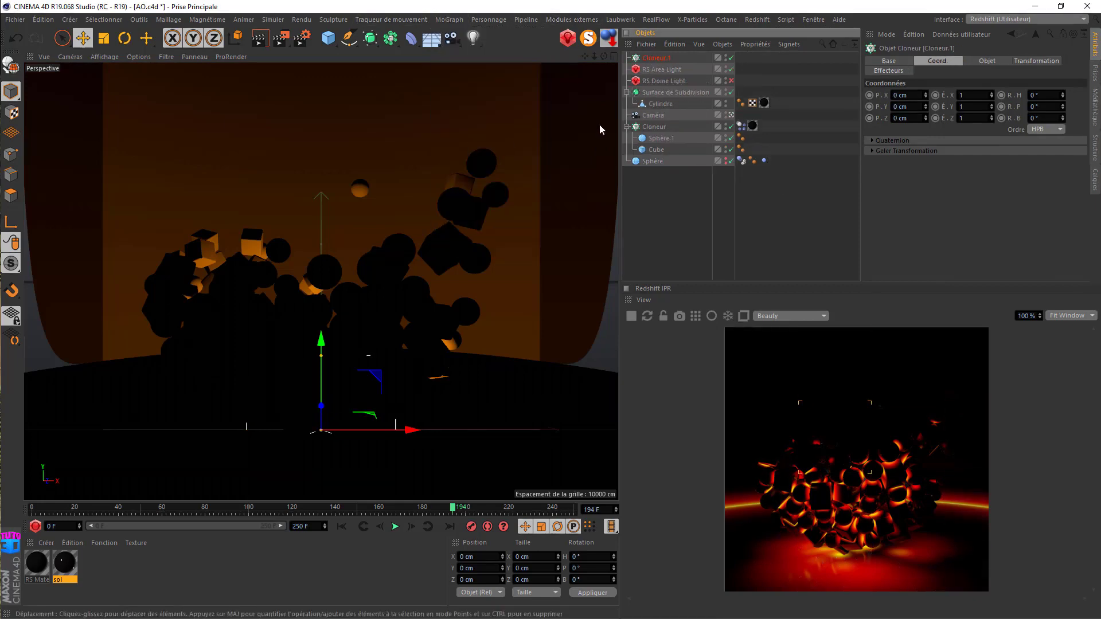
drag(654, 70, 659, 58)
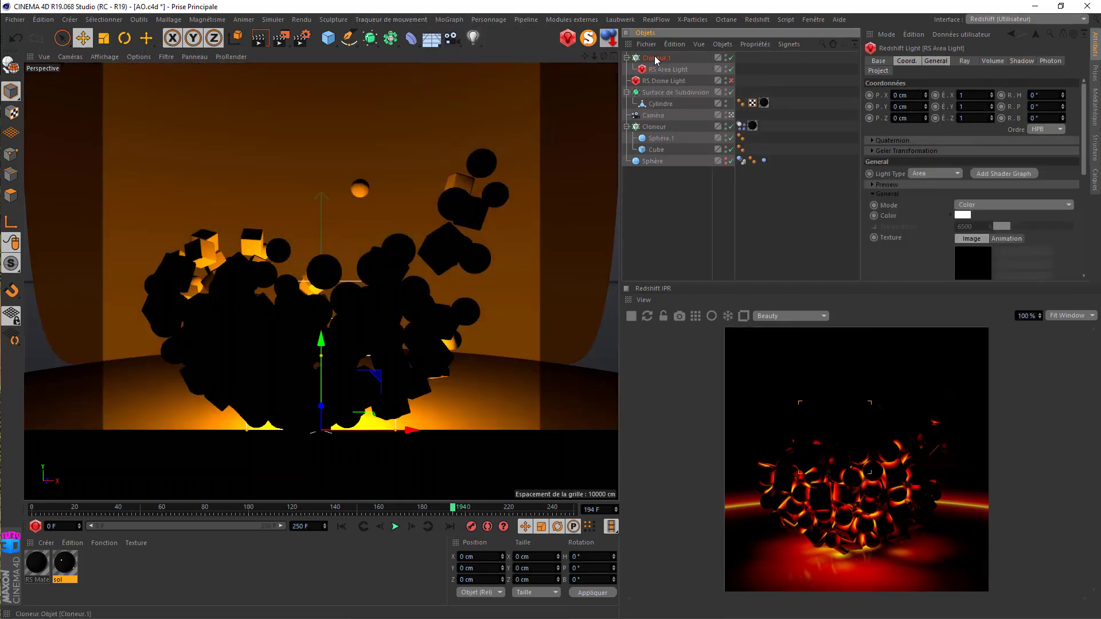
Switch the light cloner to Répartition sur une Grille mode with a 3 × 3 × 1 clone count
click(987, 61)
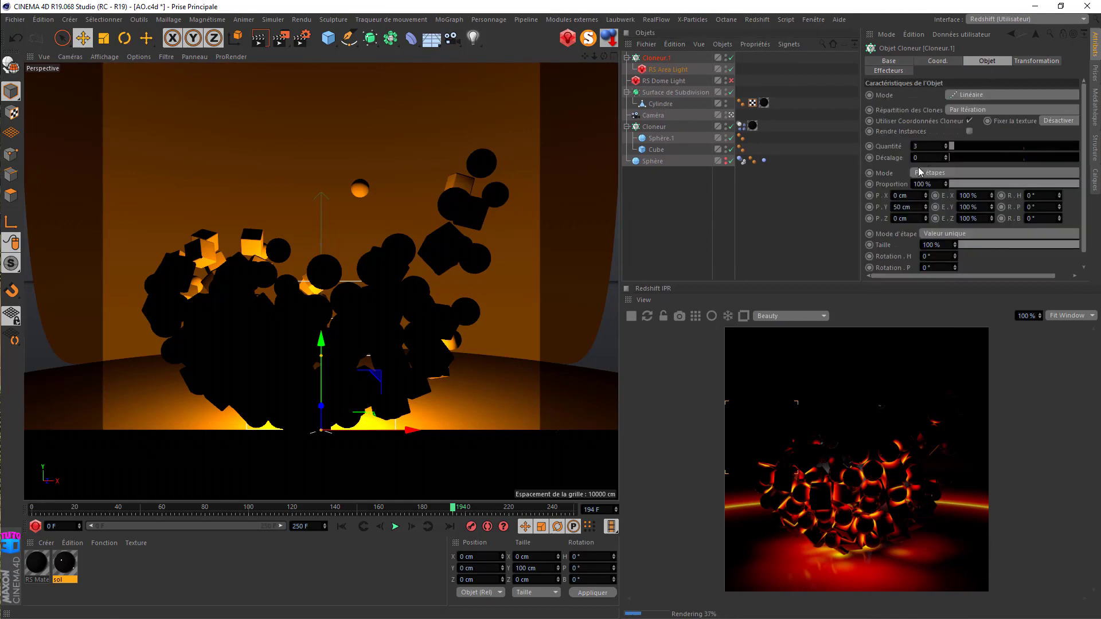
click(969, 96)
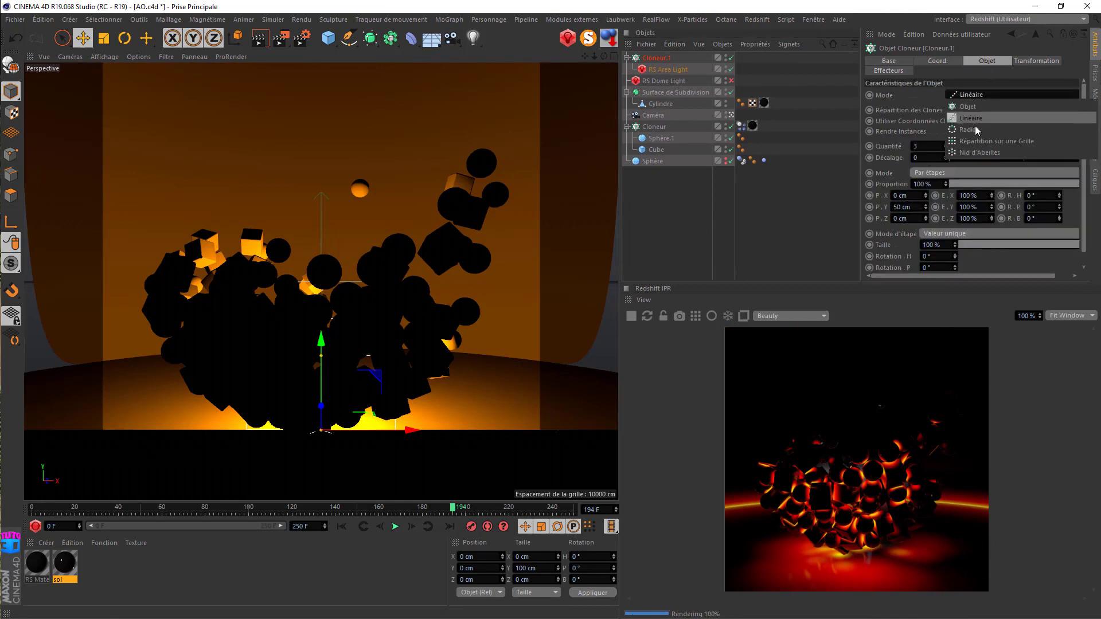
click(970, 141)
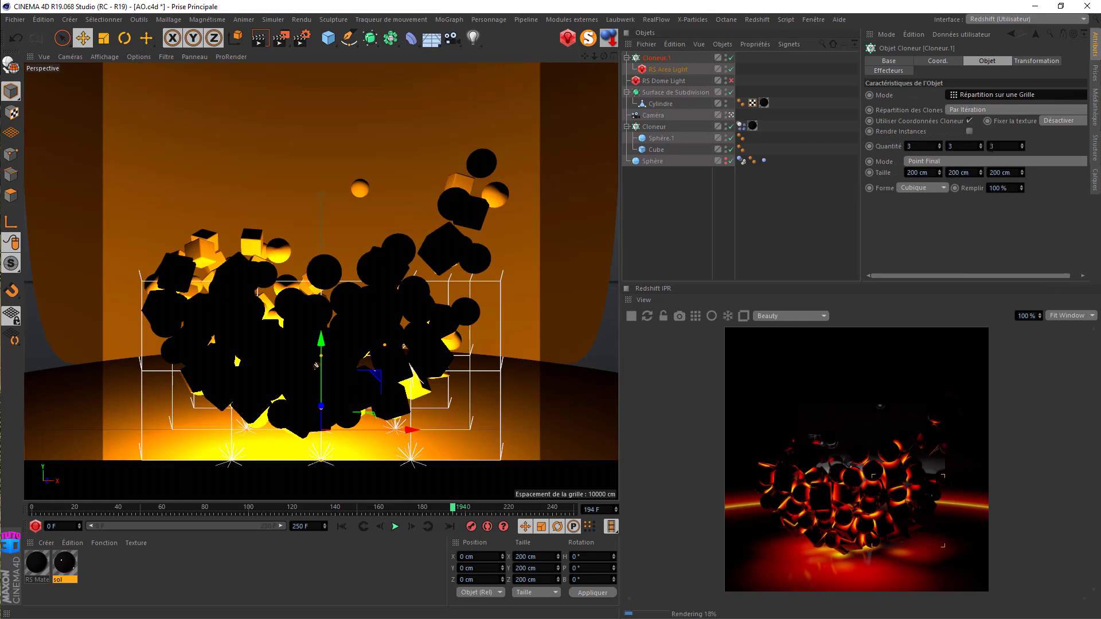
double_click(1005, 147)
text(1)
key(Return)
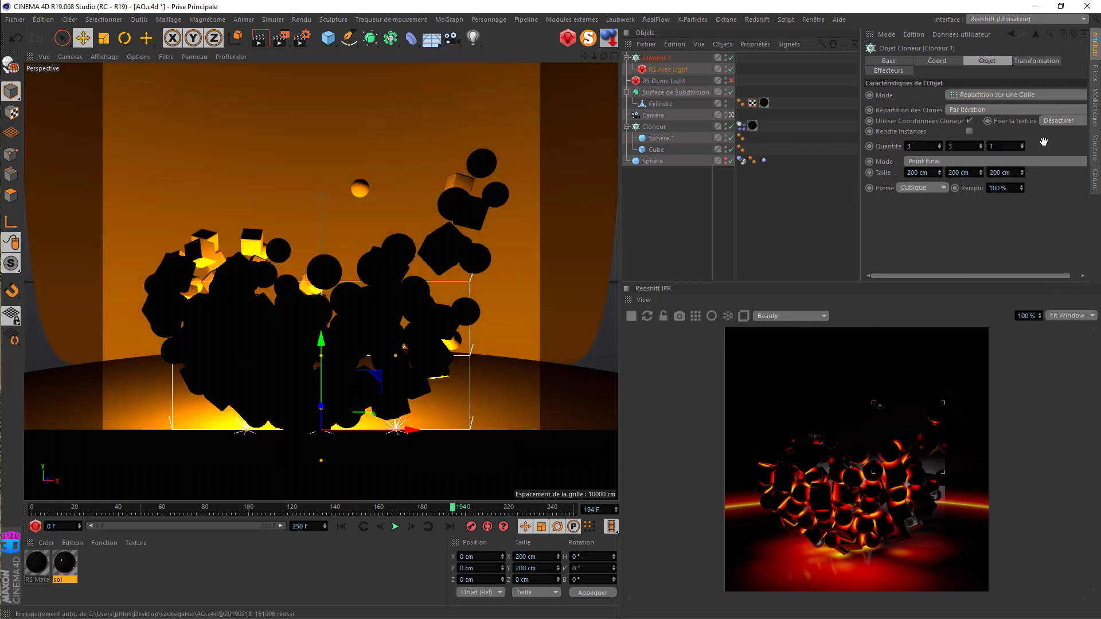
Add a Cible tag to the light cloner targeting Sphère, and raise the cloner to about 424 cm in Y
right_click(656, 58)
mouse_move(712, 68)
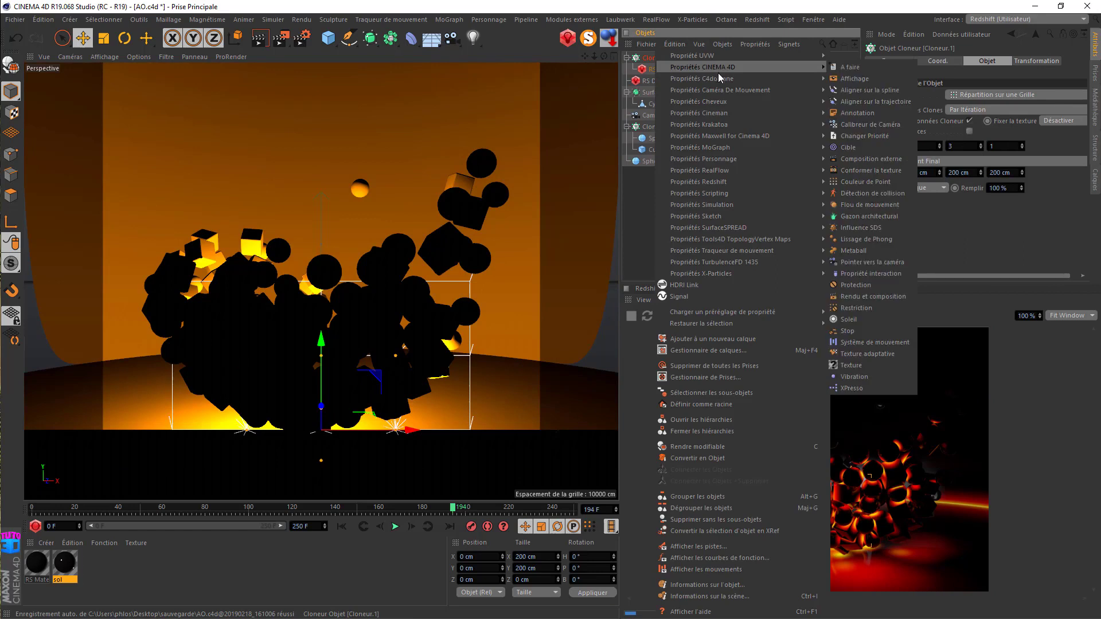
click(847, 148)
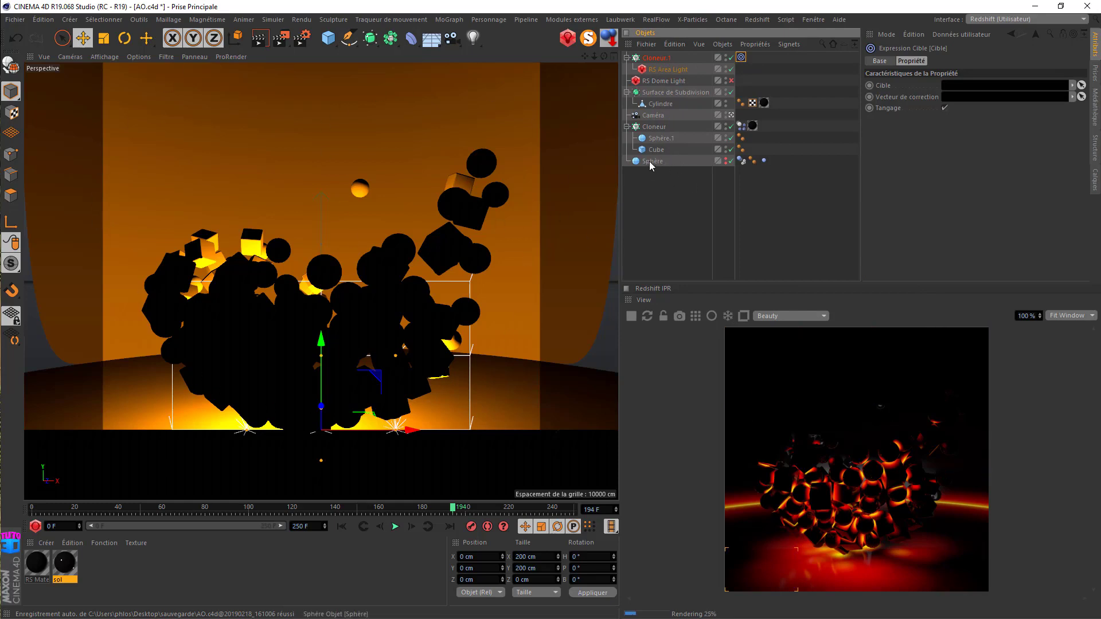
drag(650, 163, 971, 89)
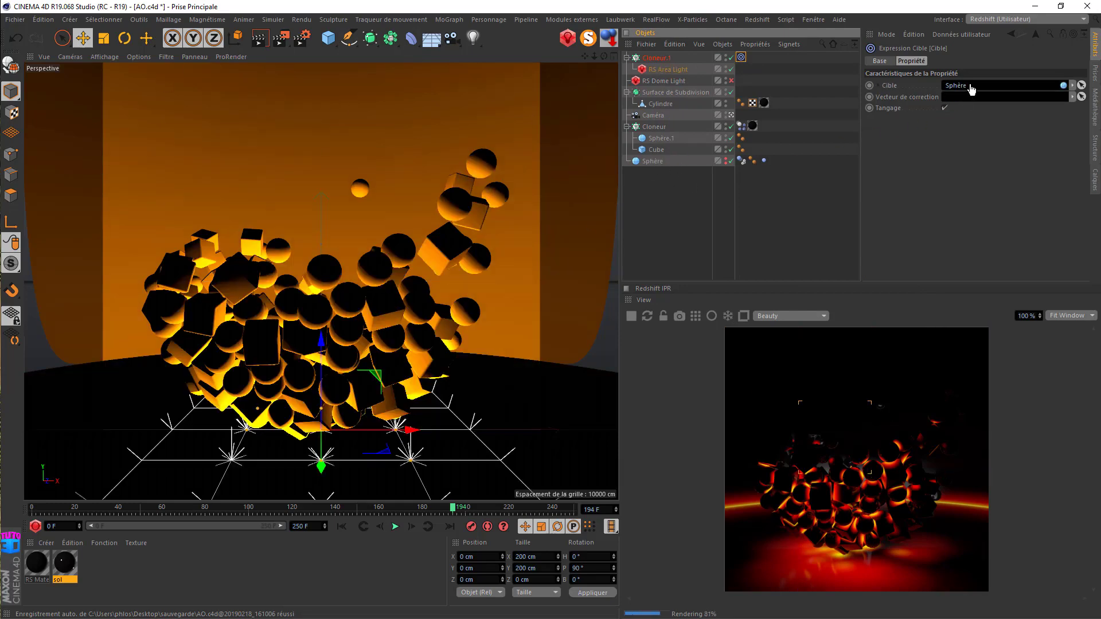
drag(320, 351, 248, 77)
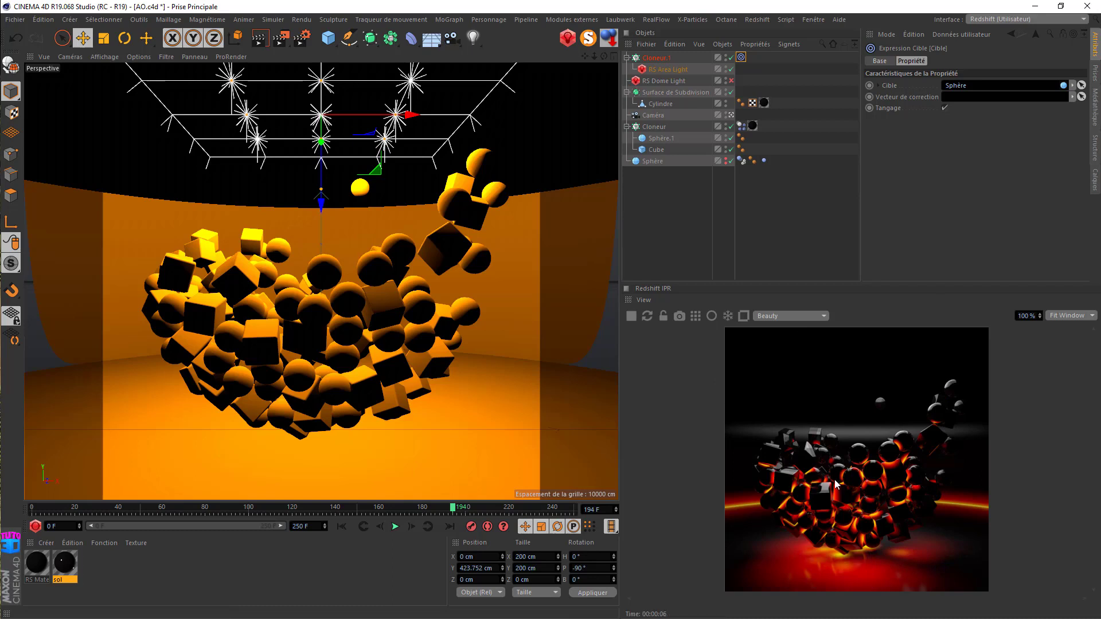
Set the light cloner's grid size to 450 cm in both X and Y
click(654, 57)
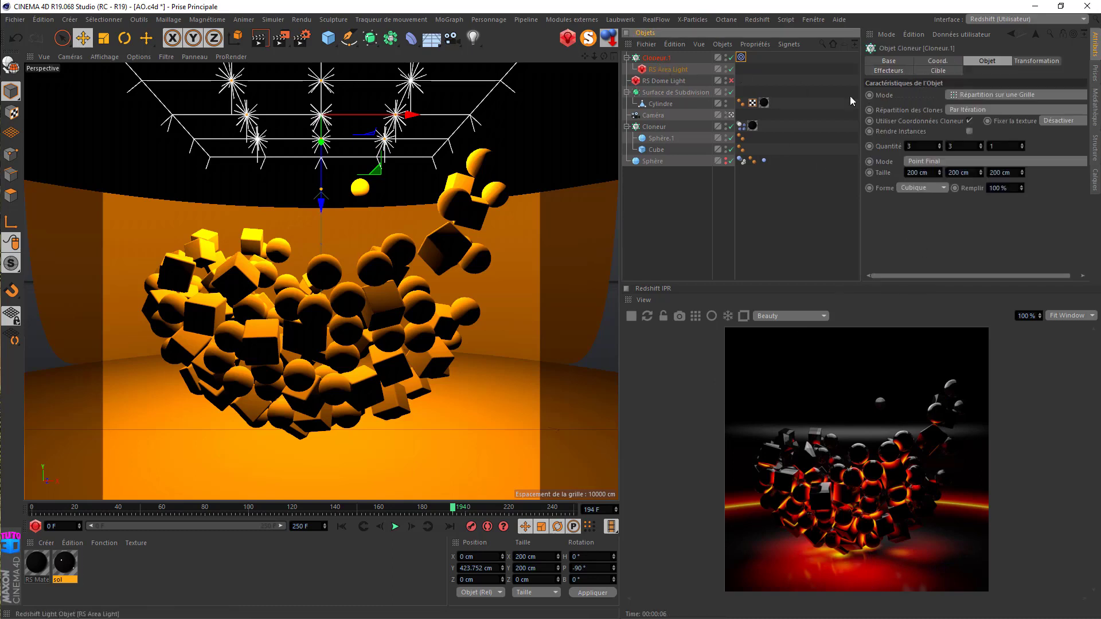
double_click(917, 173)
text(450)
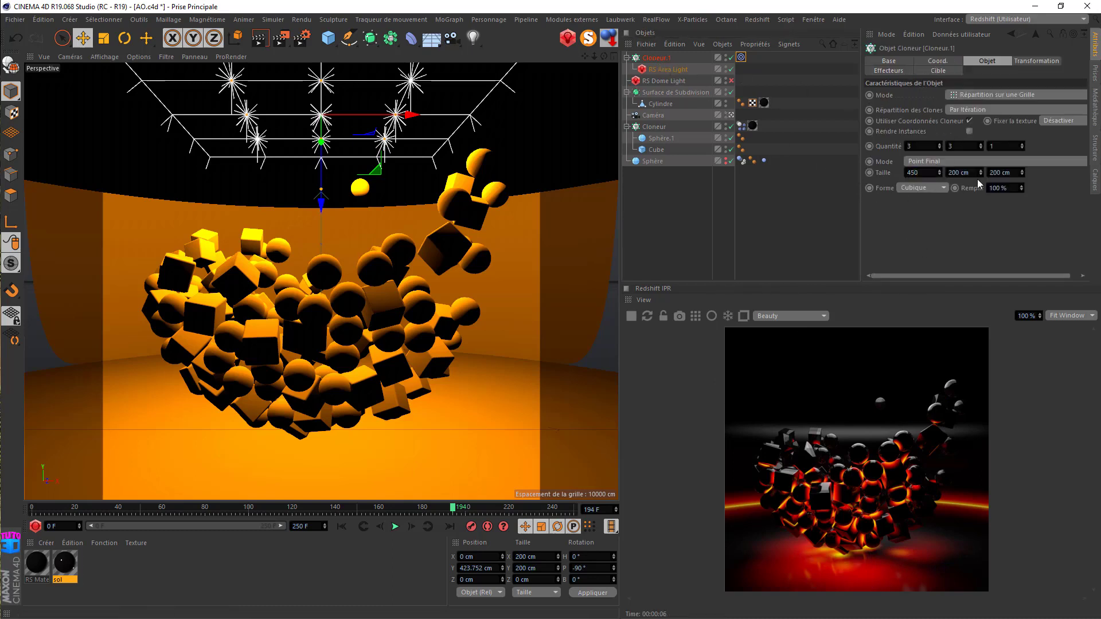
key(Tab)
text(450)
key(Return)
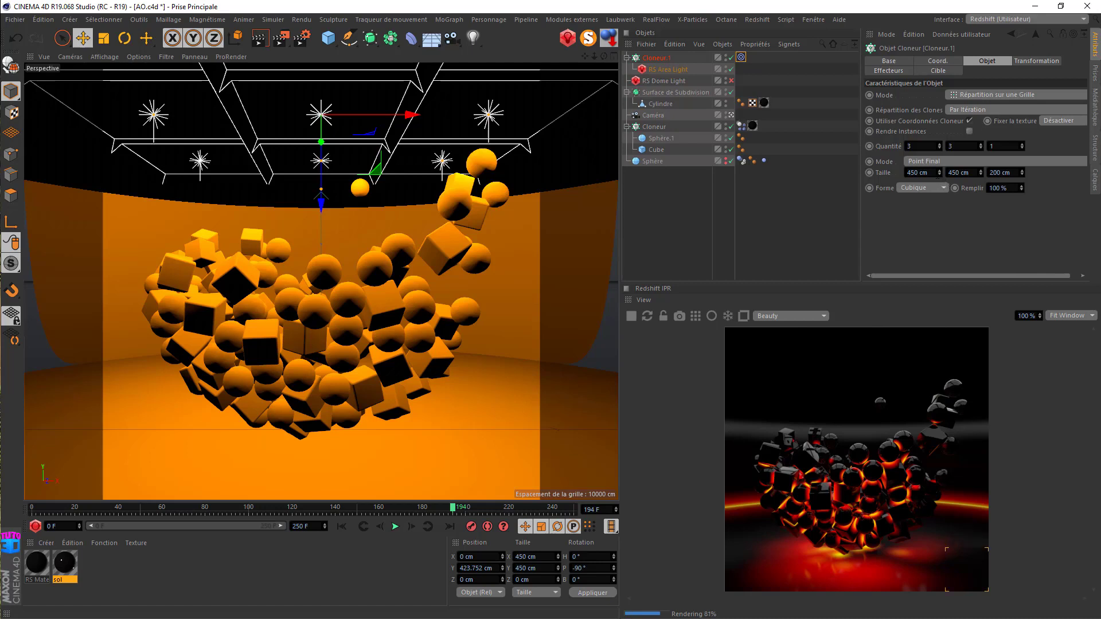
Enlarge the light cloner's grid to 500 cm in both X and Y
double_click(917, 173)
text(500)
key(Tab)
text(500)
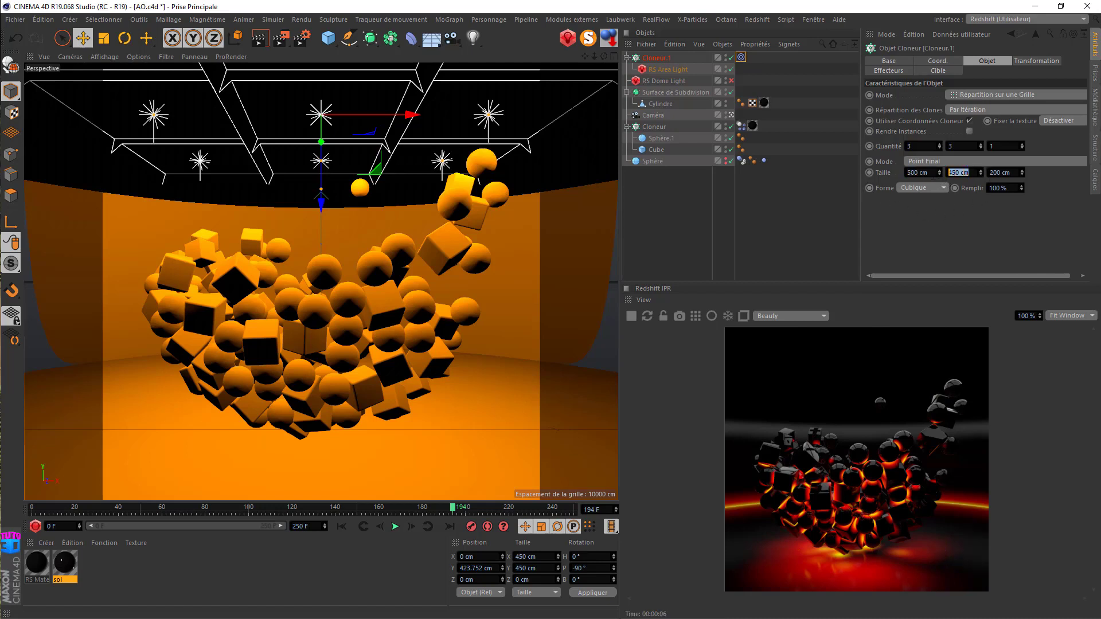
key(Return)
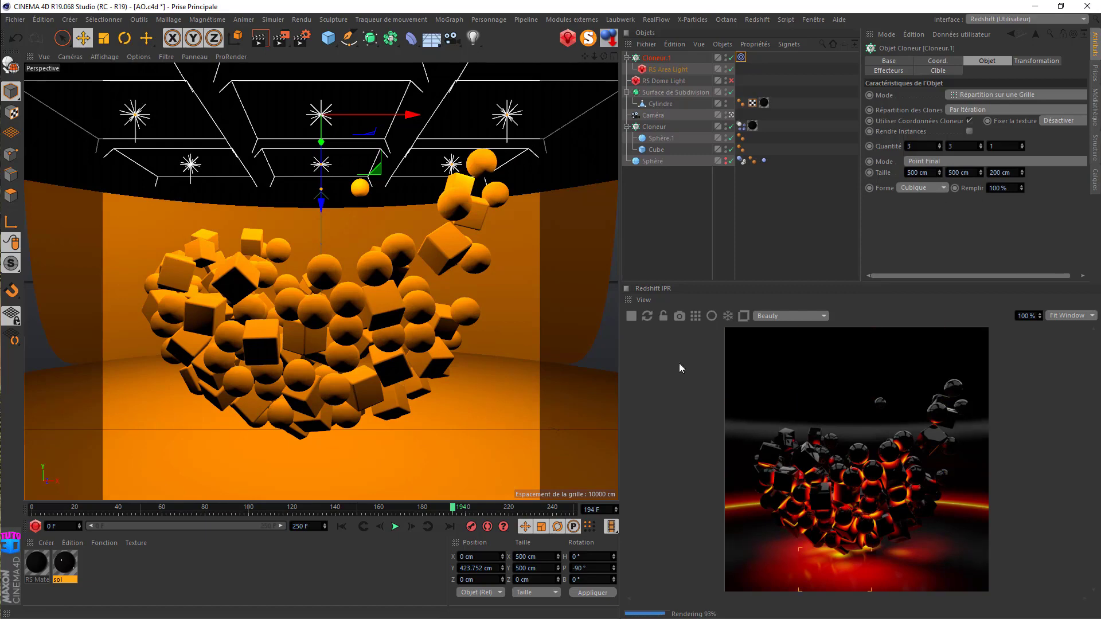
Raise the light cloner well above the objects by setting its Y position to 1800 cm
mouse_move(320, 205)
mouse_down()
mouse_move(320, 143)
mouse_move(320, 212)
mouse_up()
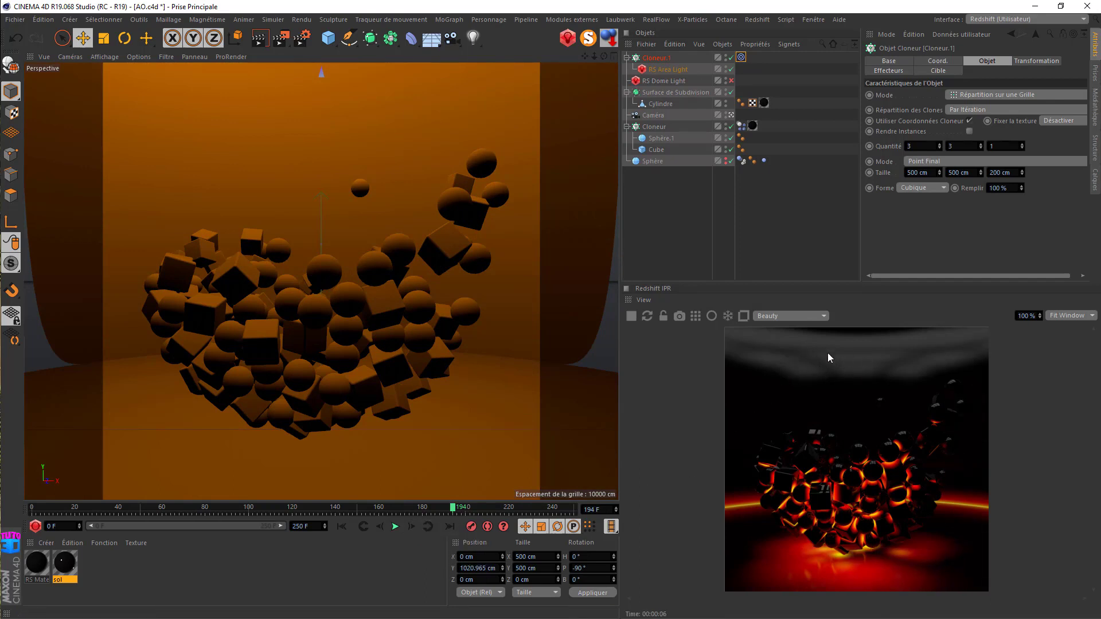
click(936, 61)
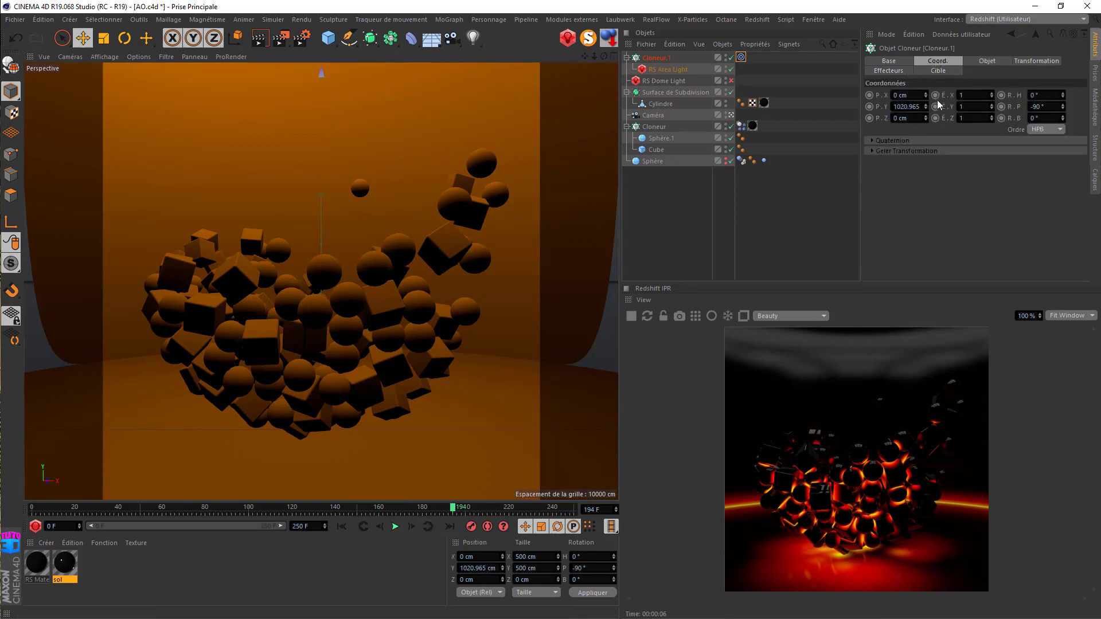
text(2000)
drag(913, 106, 883, 108)
text(1800)
key(Return)
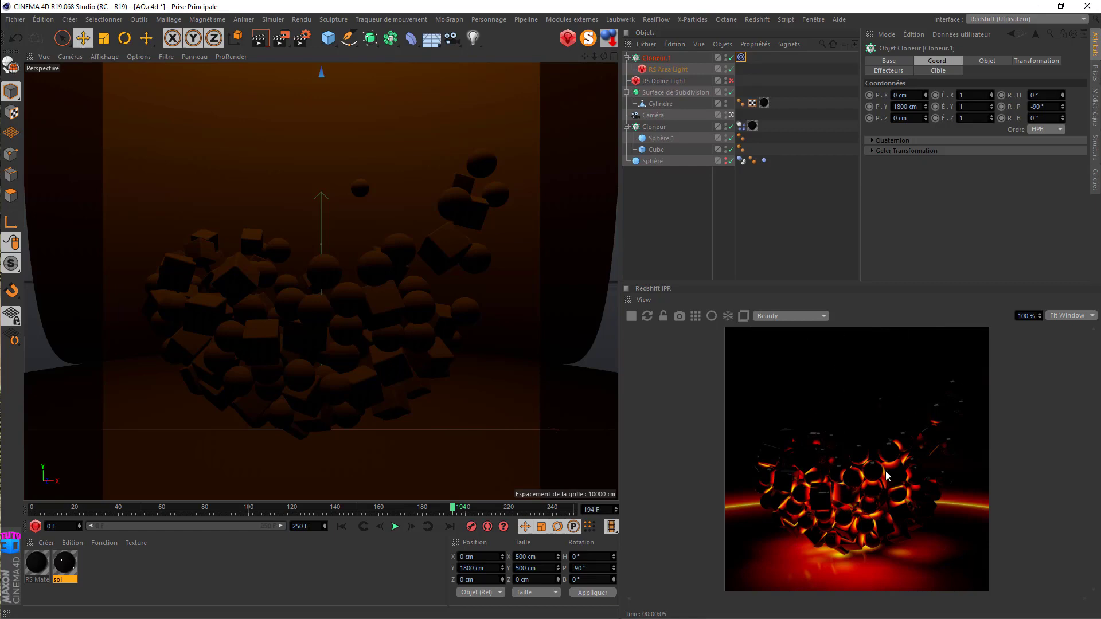
Increase the RS Area Light's Intensity Multiplier through 3, 5 and 10 to a final 15
click(662, 73)
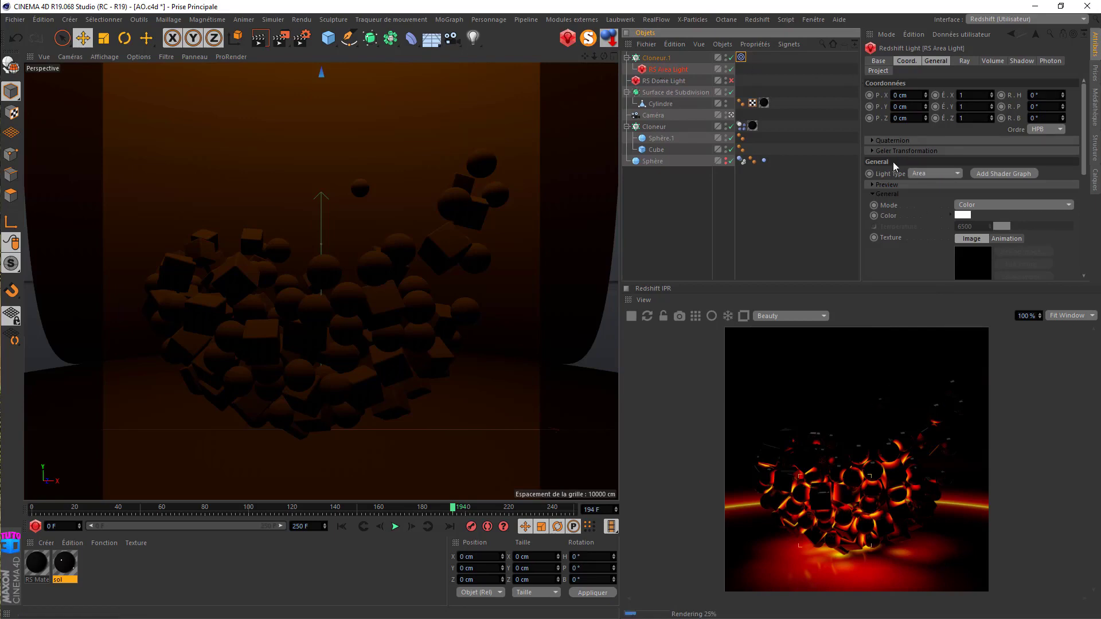
click(936, 61)
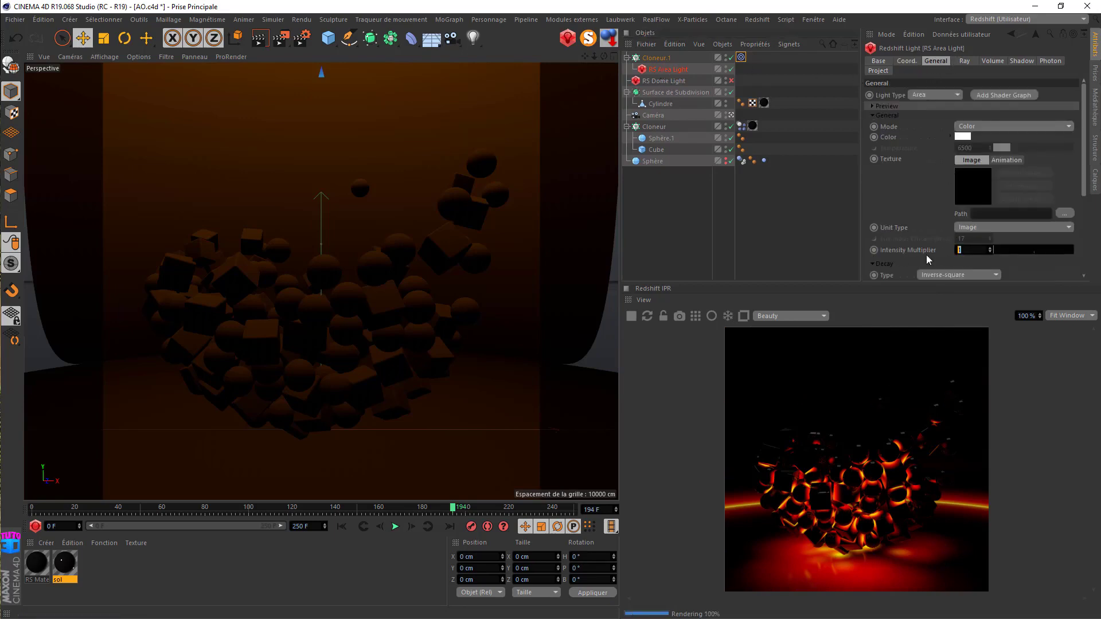
text(3)
key(Return)
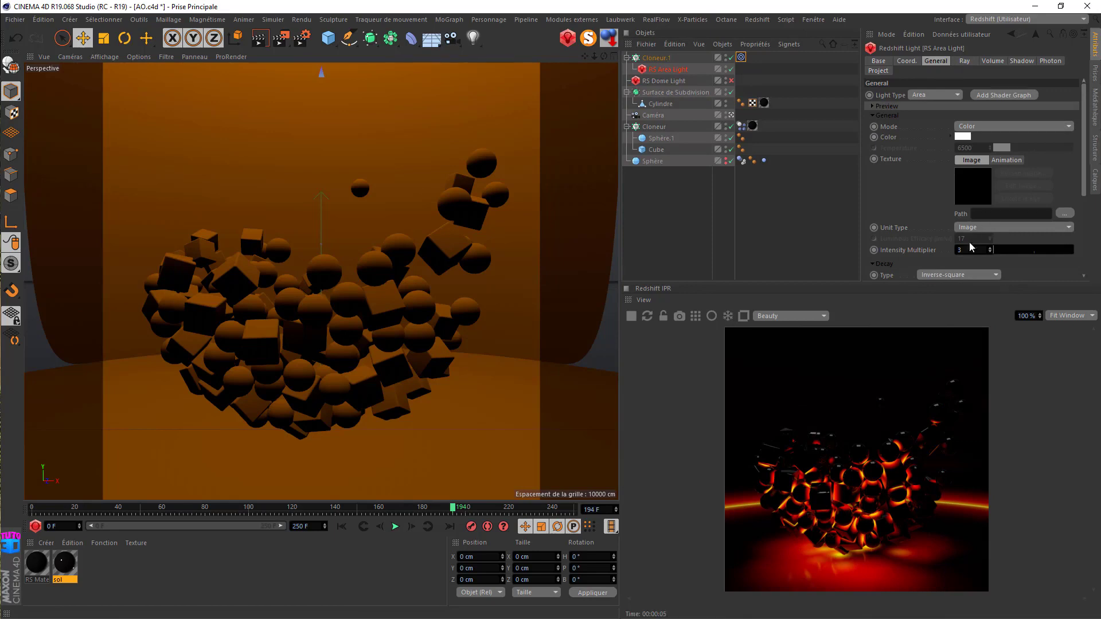
click(891, 204)
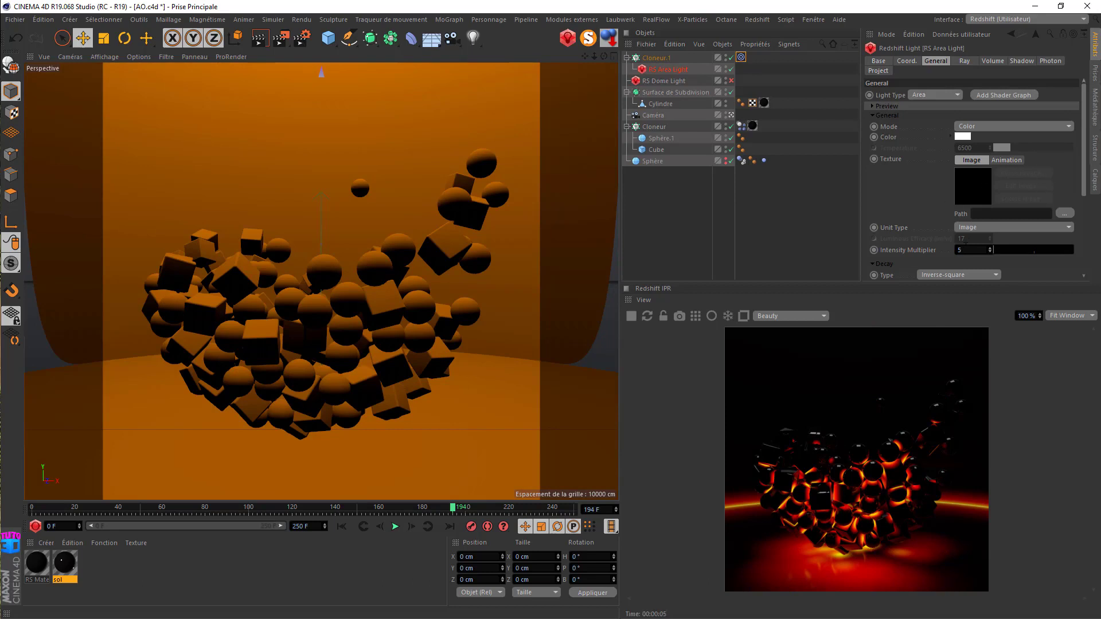
click(917, 209)
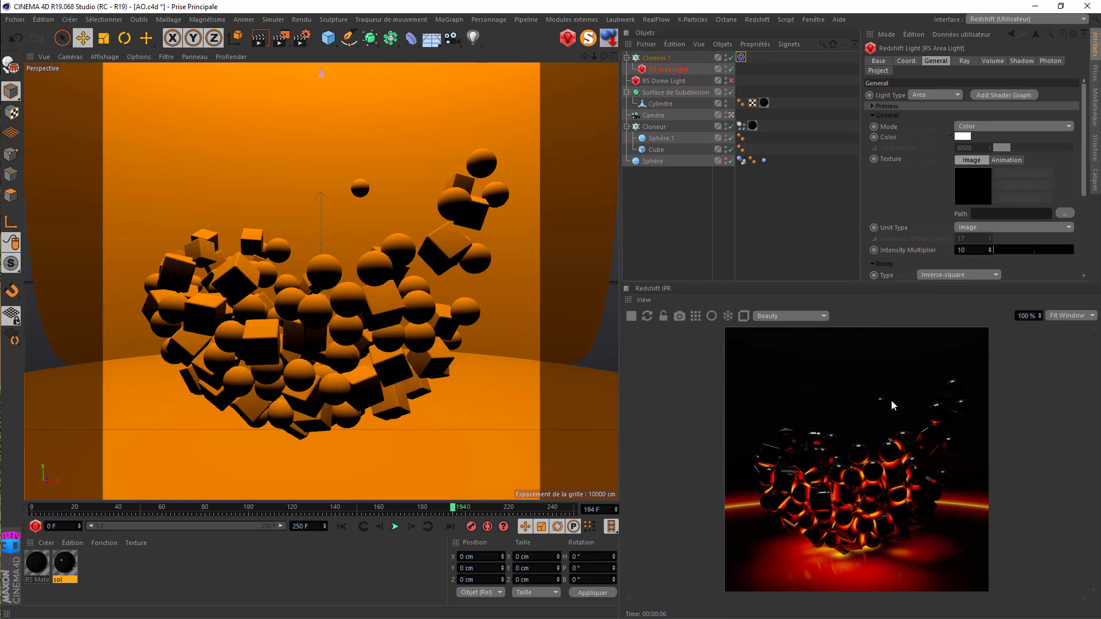
drag(968, 251, 929, 254)
text(15)
click(900, 210)
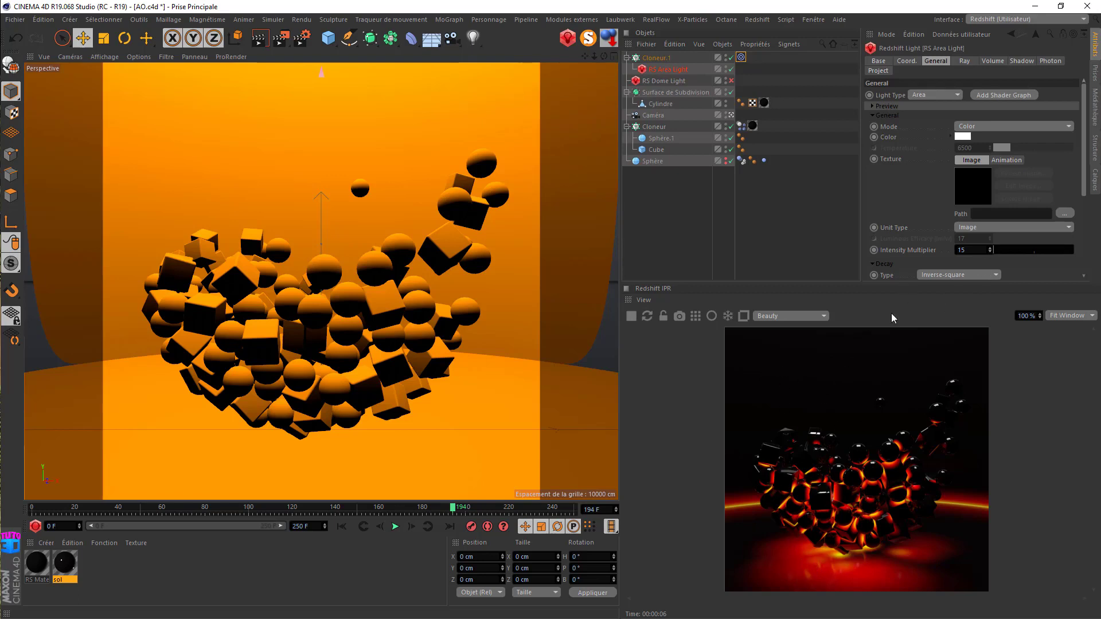
Render the animation, overwriting the existing img_0000.tif output, and compare frame 0 of the earlier render with the new one
click(281, 39)
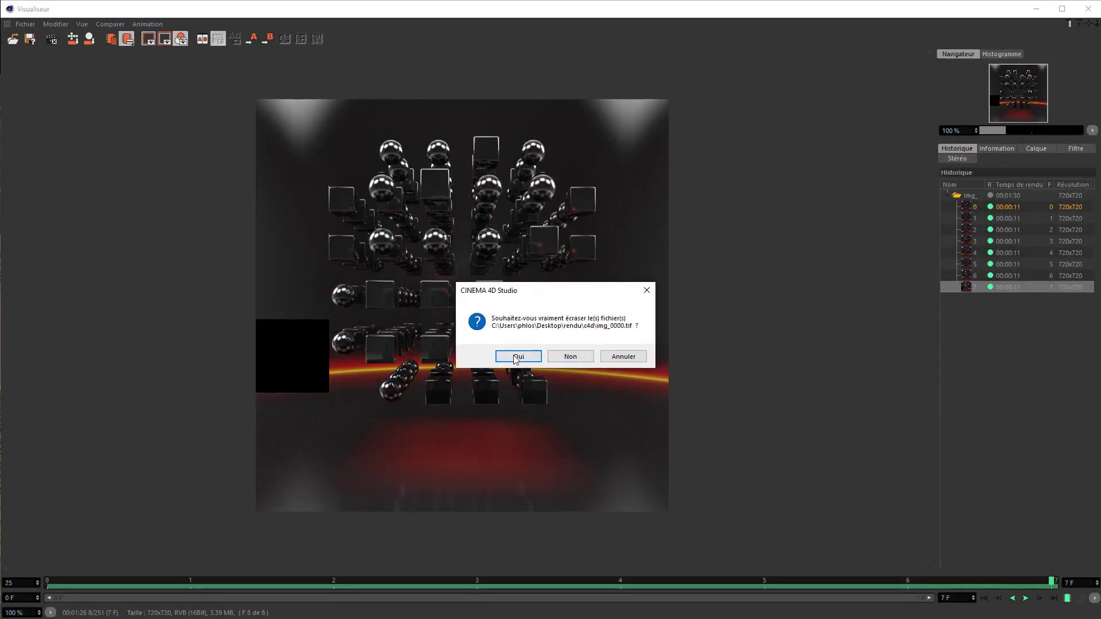
click(515, 356)
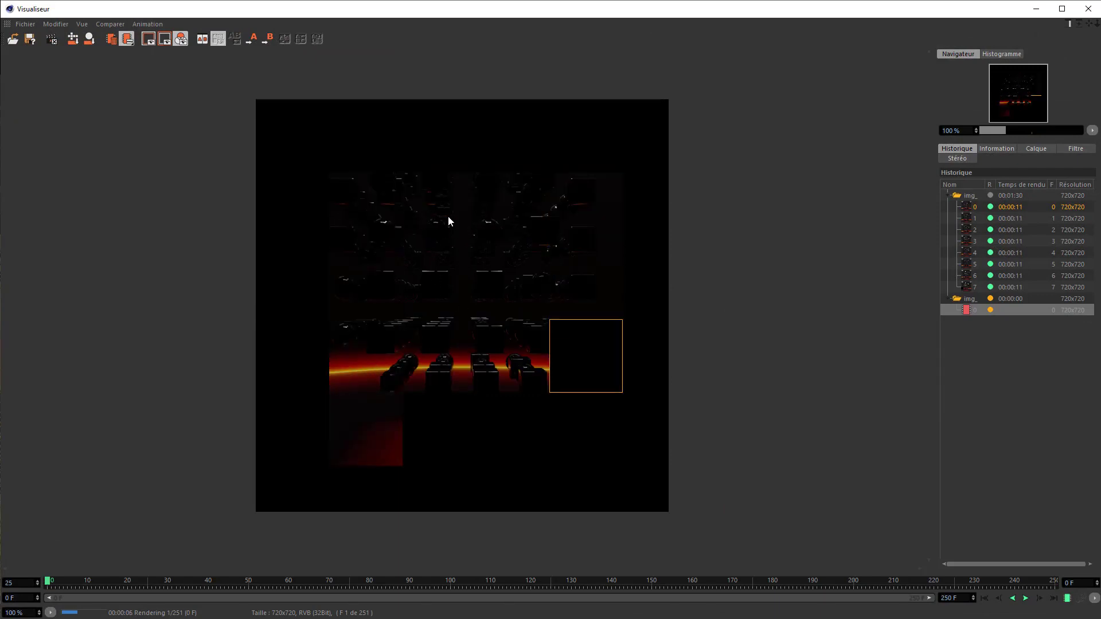
click(1009, 208)
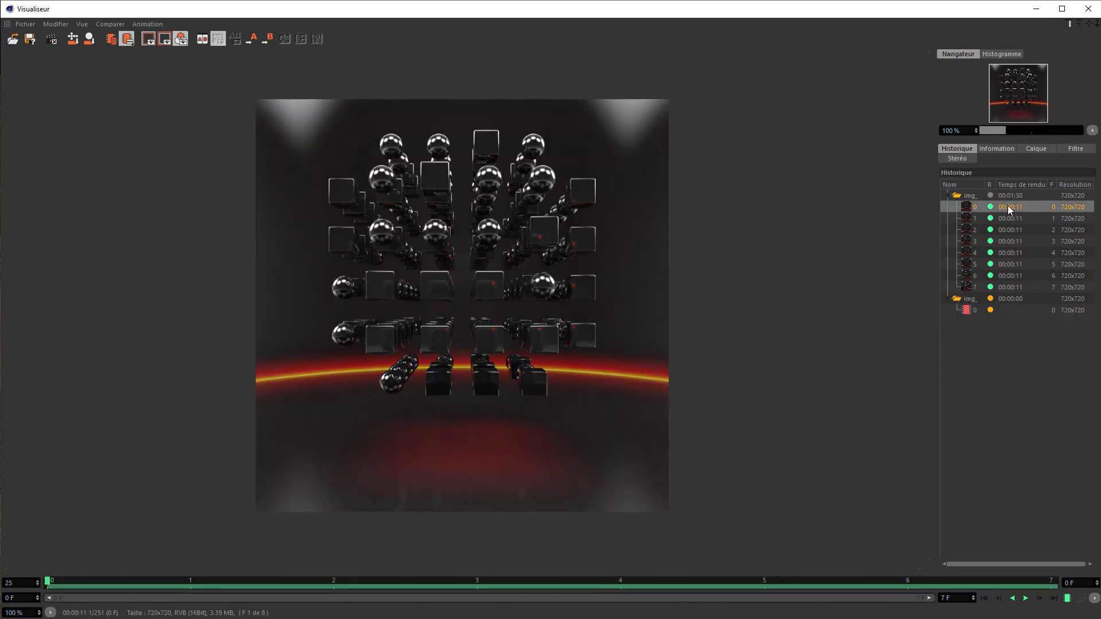
click(1015, 310)
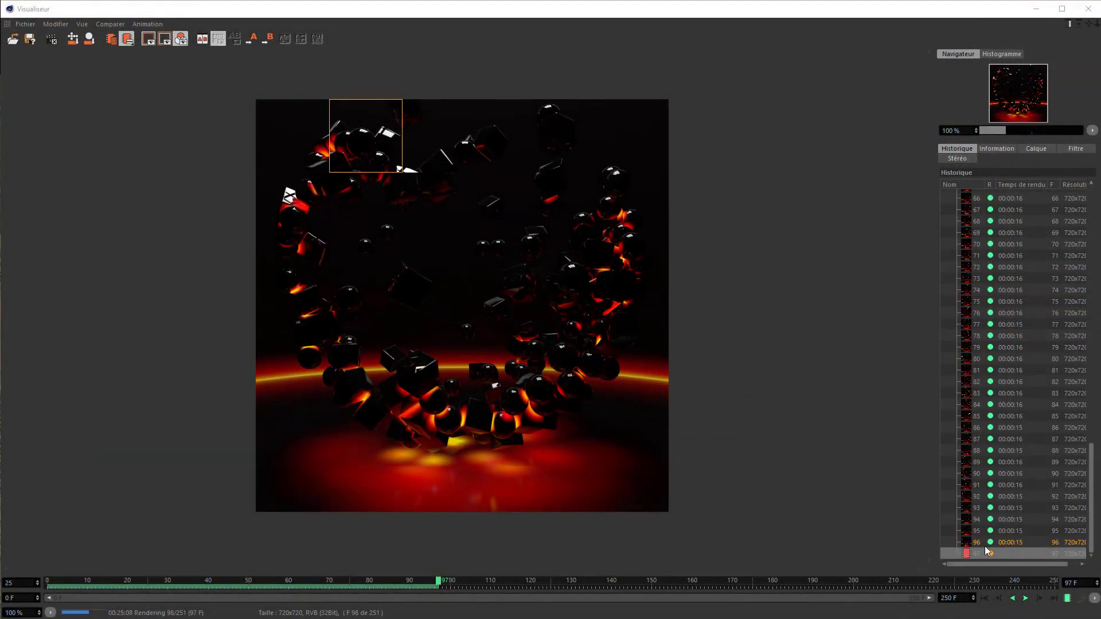
Review the frames rendered so far by playing the sequence back and stopping it
mouse_move(1092, 520)
mouse_down()
mouse_move(1095, 280)
mouse_move(1092, 523)
mouse_up()
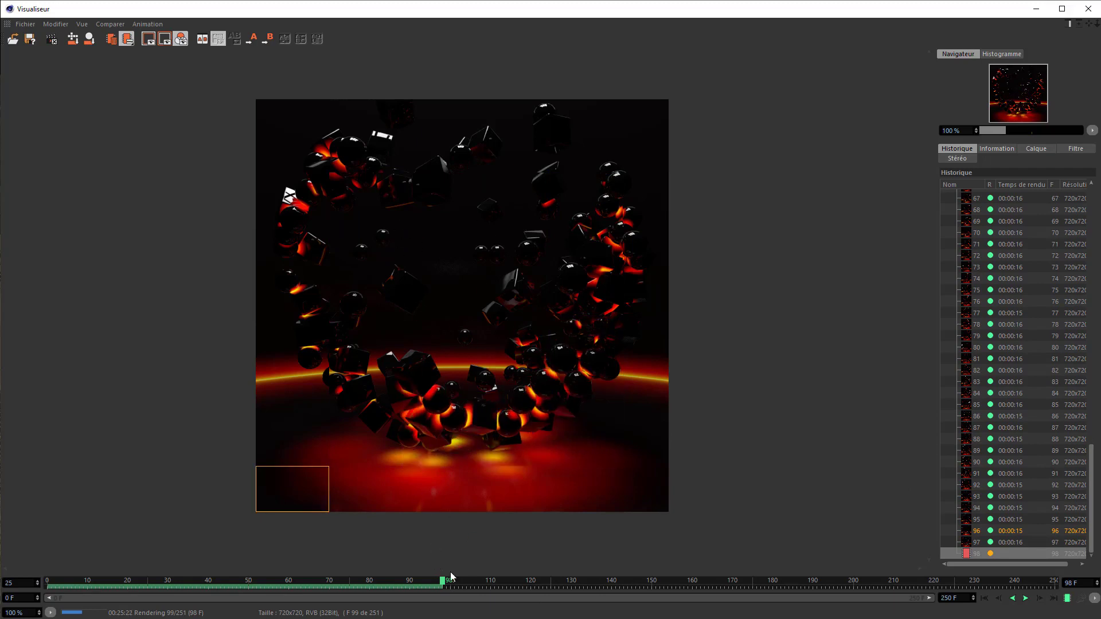
click(1026, 598)
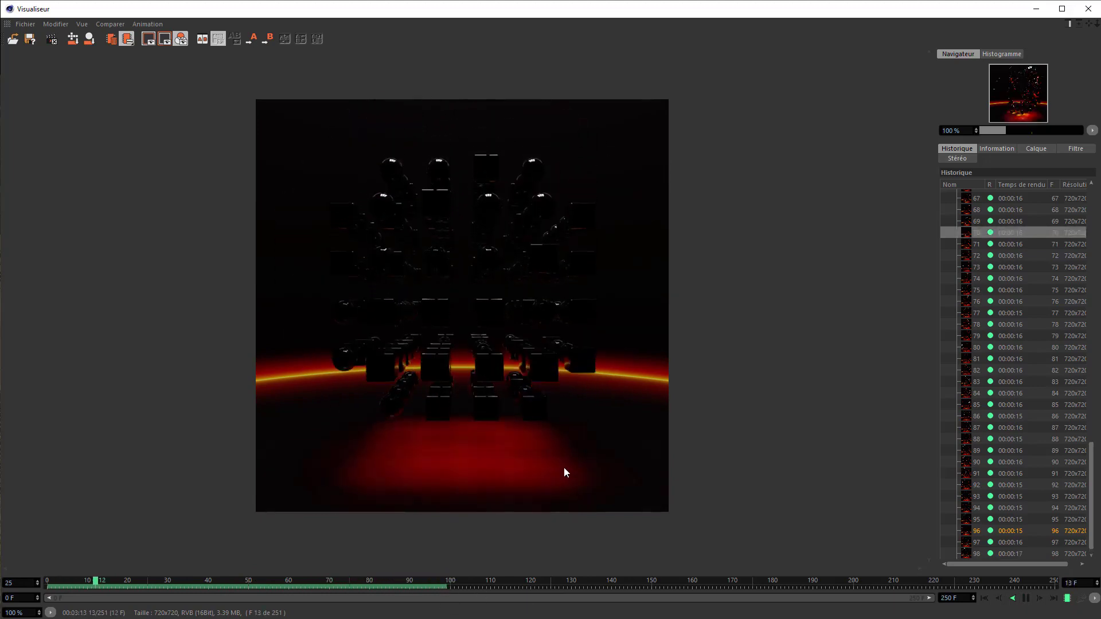
click(1029, 598)
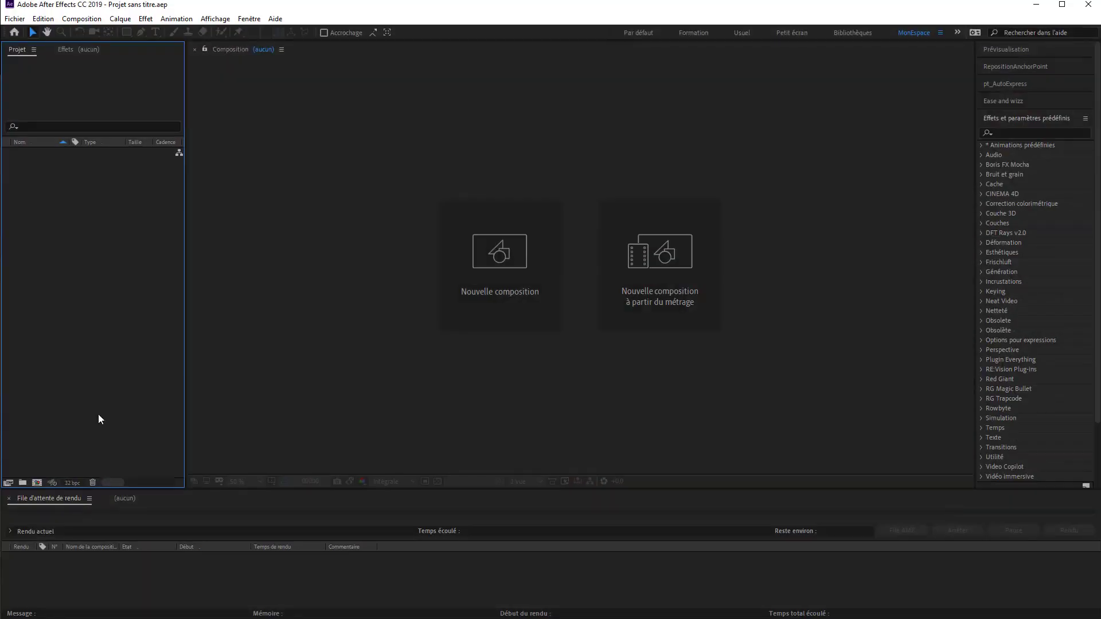
Switch to After Effects, browse for footage to import in Bureau > rendu > c4d, and delete the leftover img_0136.tif there
double_click(115, 243)
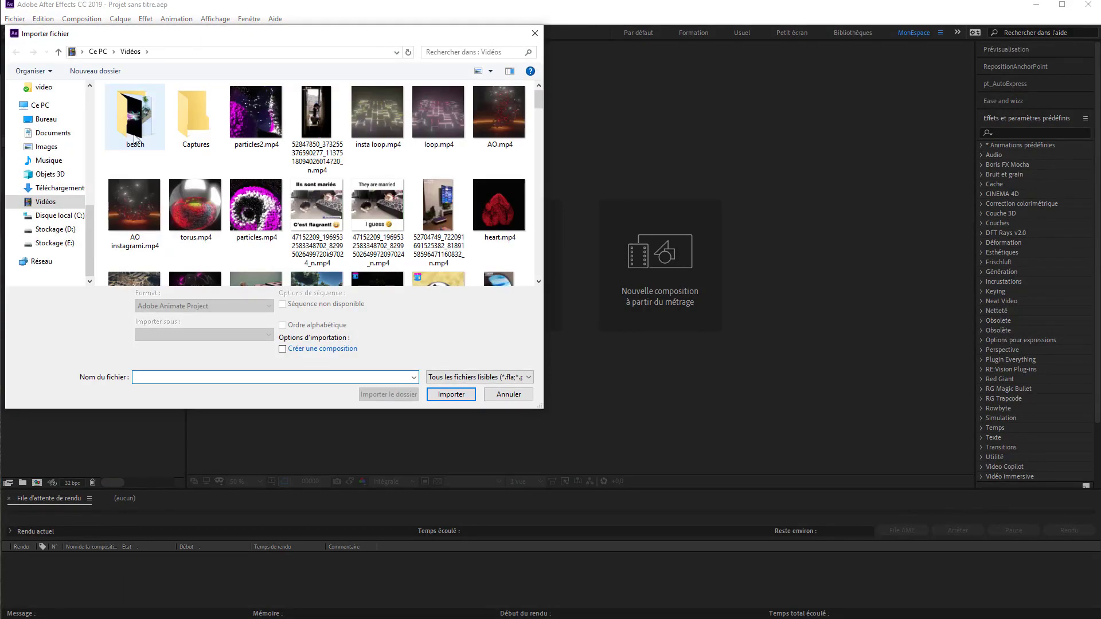
click(46, 119)
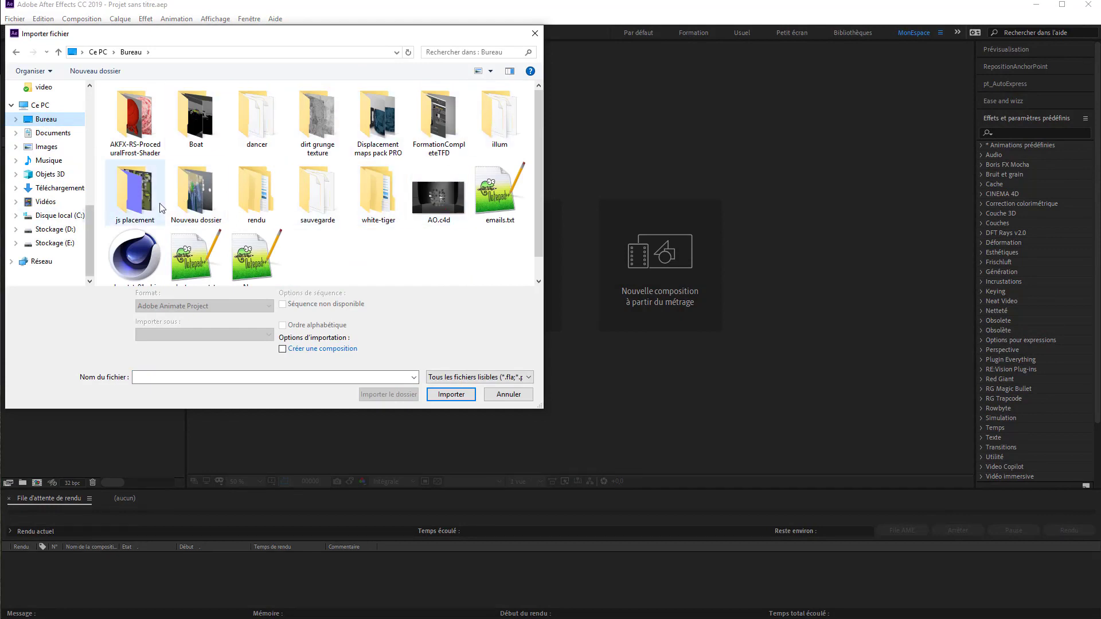
double_click(256, 205)
double_click(138, 121)
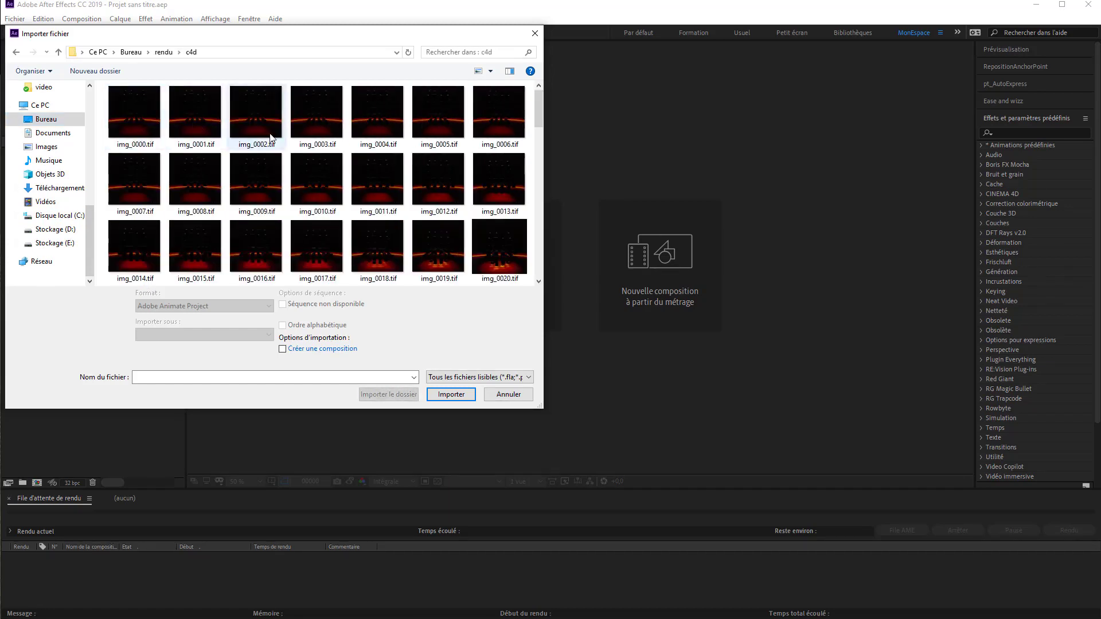
scroll(274, 146, down, 10)
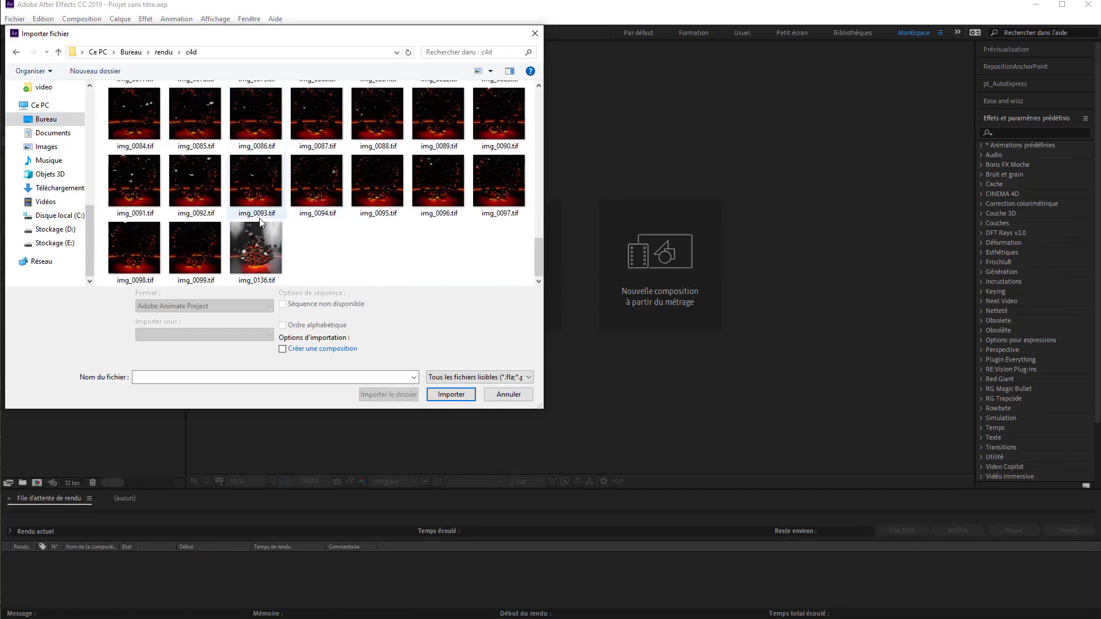
right_click(252, 281)
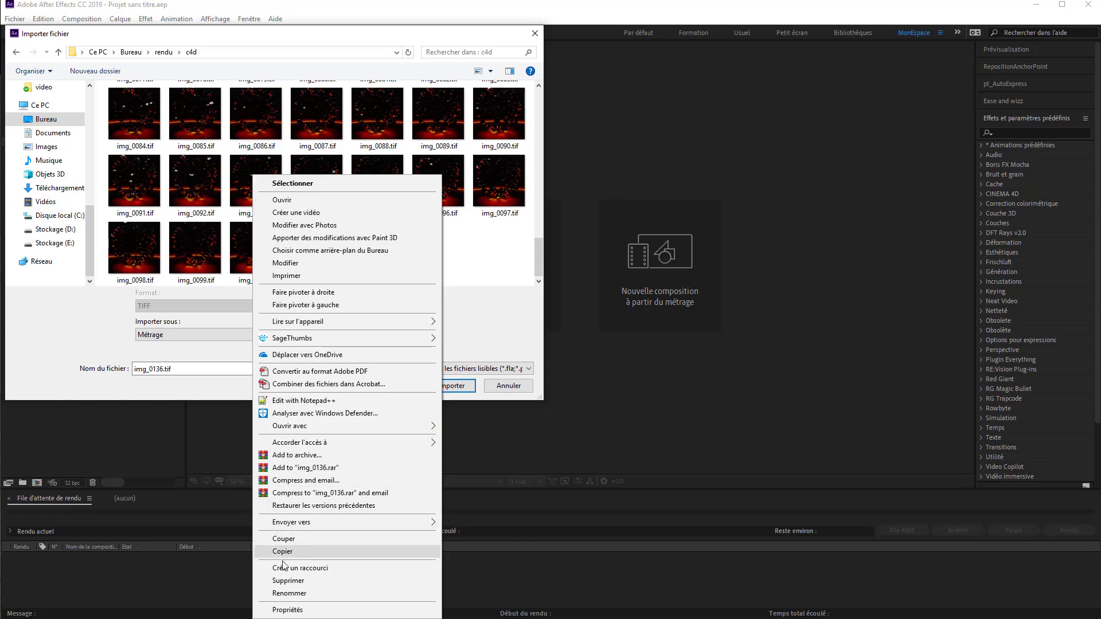
click(282, 581)
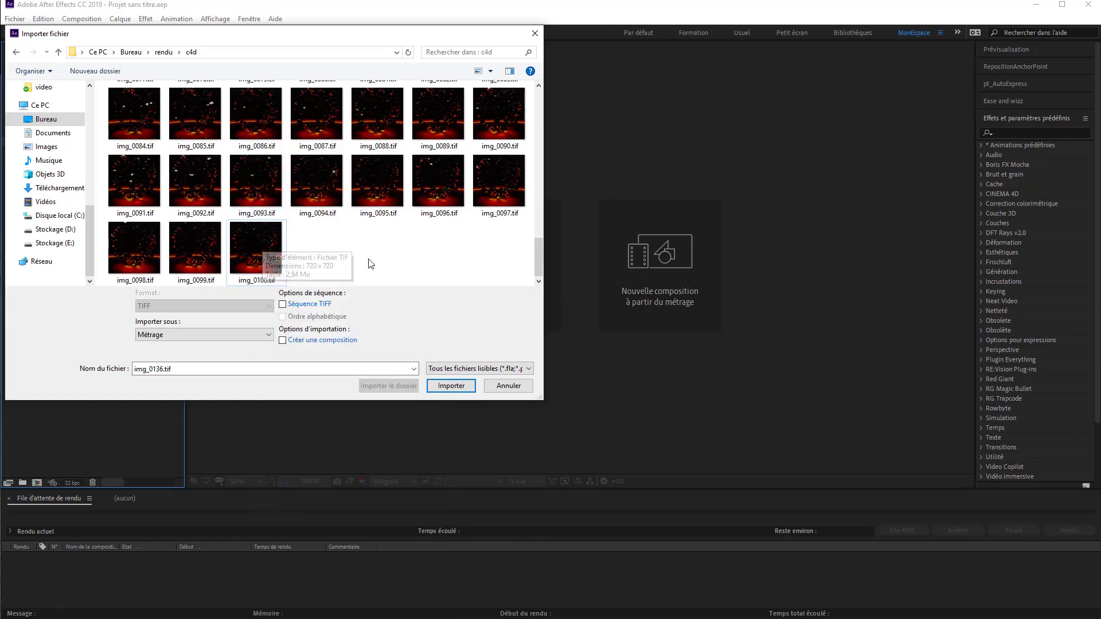
Import the render from img_0000.tif as a TIFF sequence and create a composition from that footage
scroll(368, 258, up, 12)
click(135, 120)
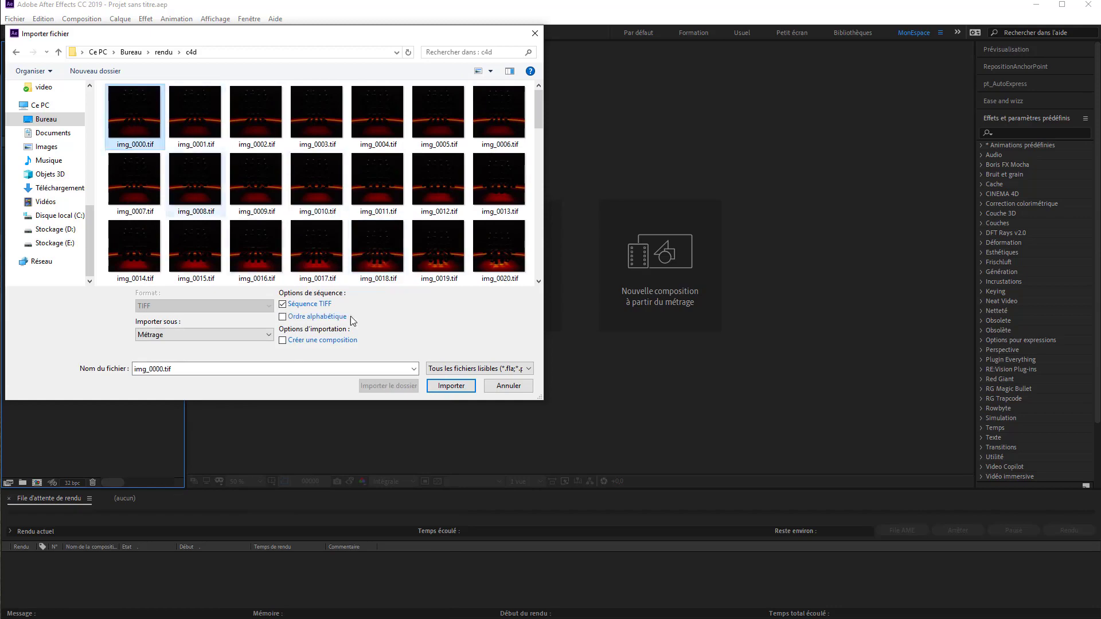
click(450, 386)
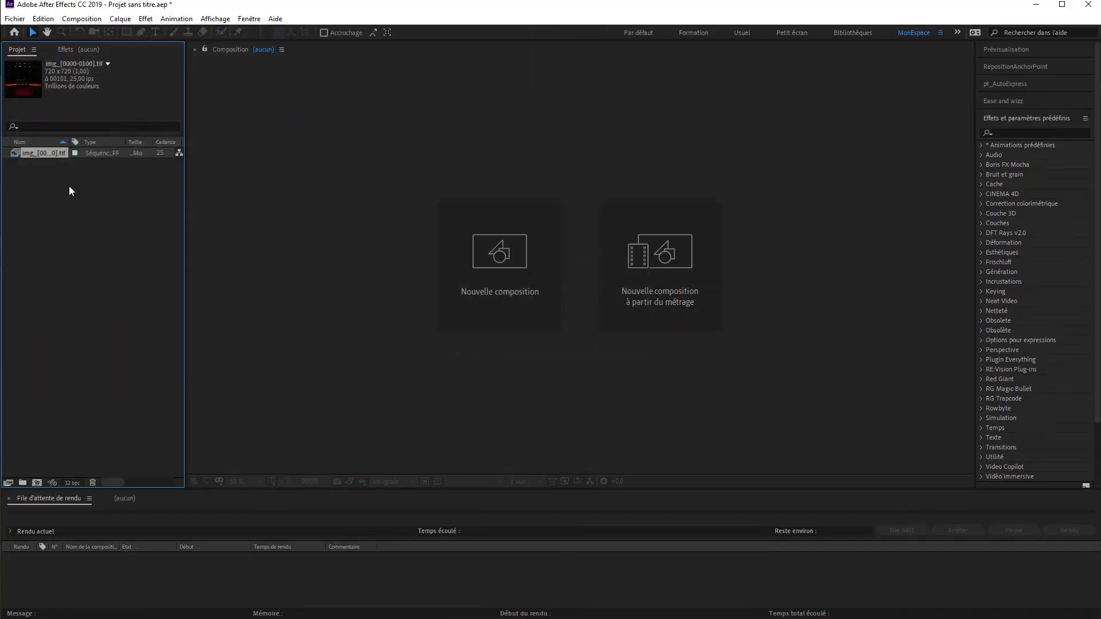
drag(18, 155, 36, 482)
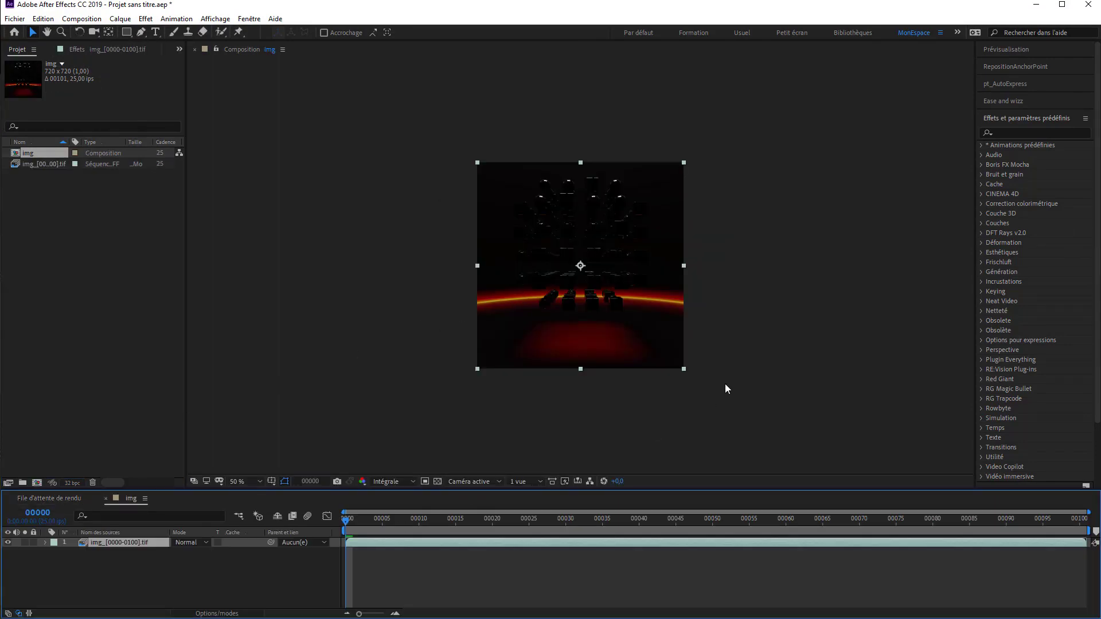
Fit the composition view up to 100 % and preview the animation
click(1004, 51)
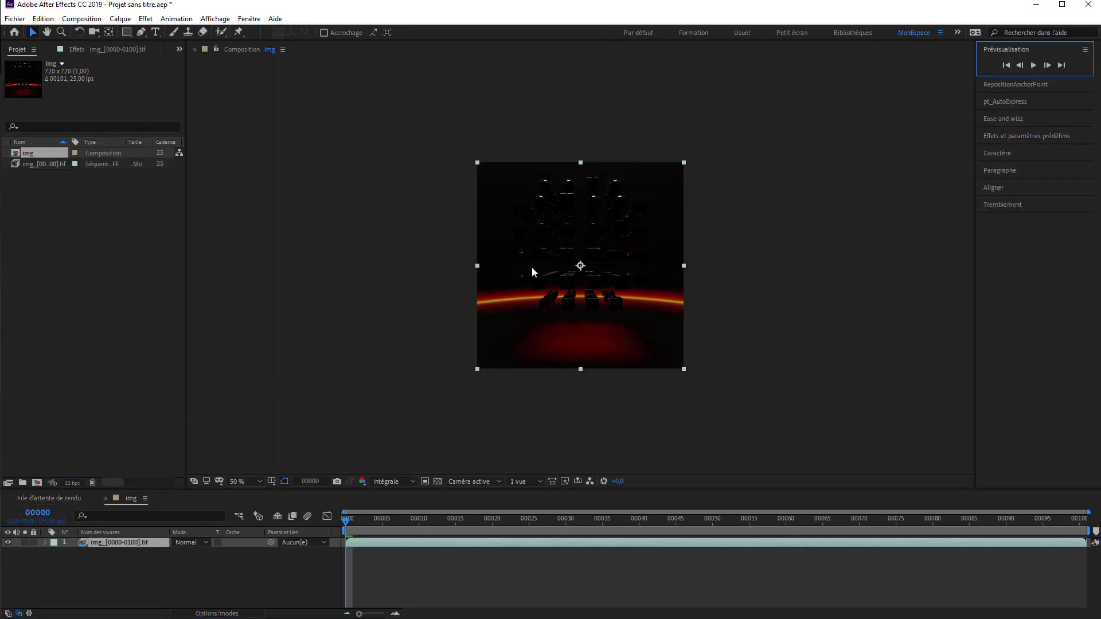
click(245, 481)
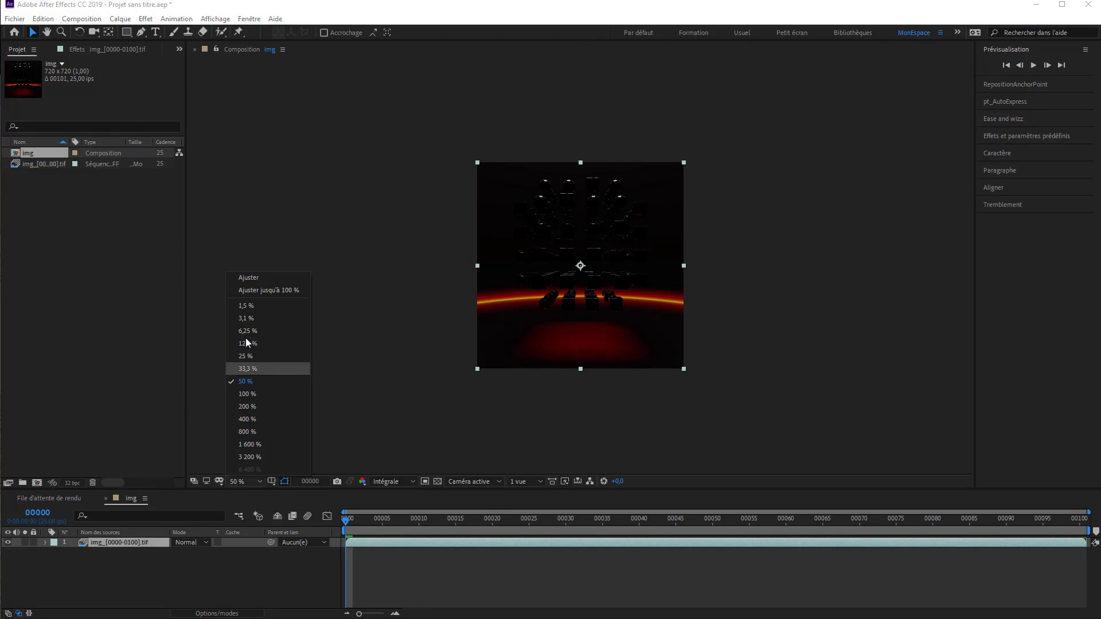
click(252, 290)
click(1032, 66)
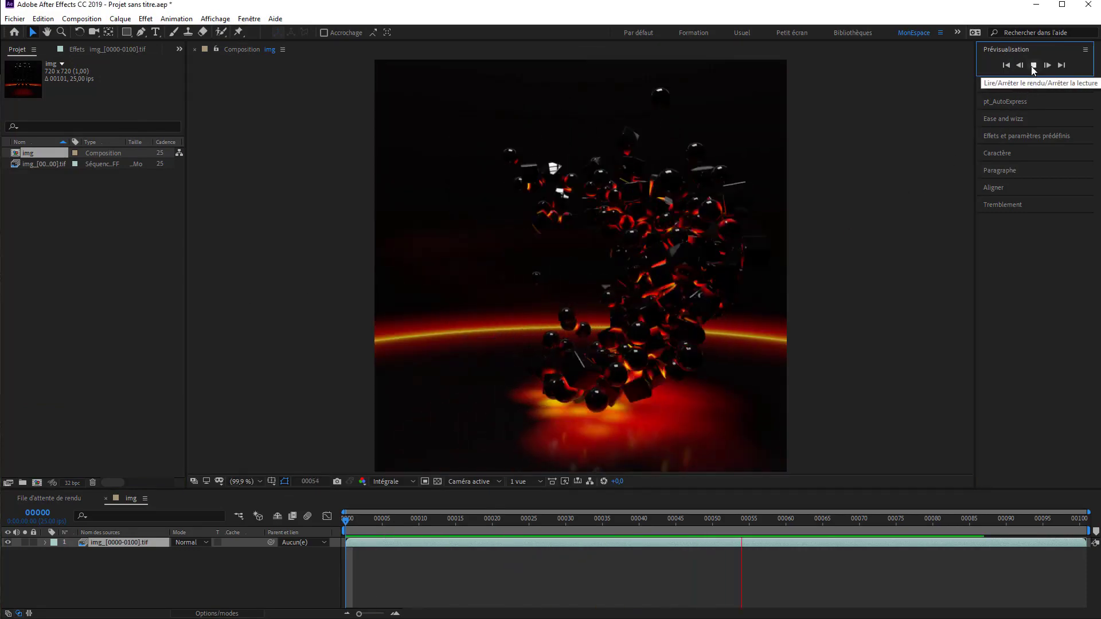
click(1033, 65)
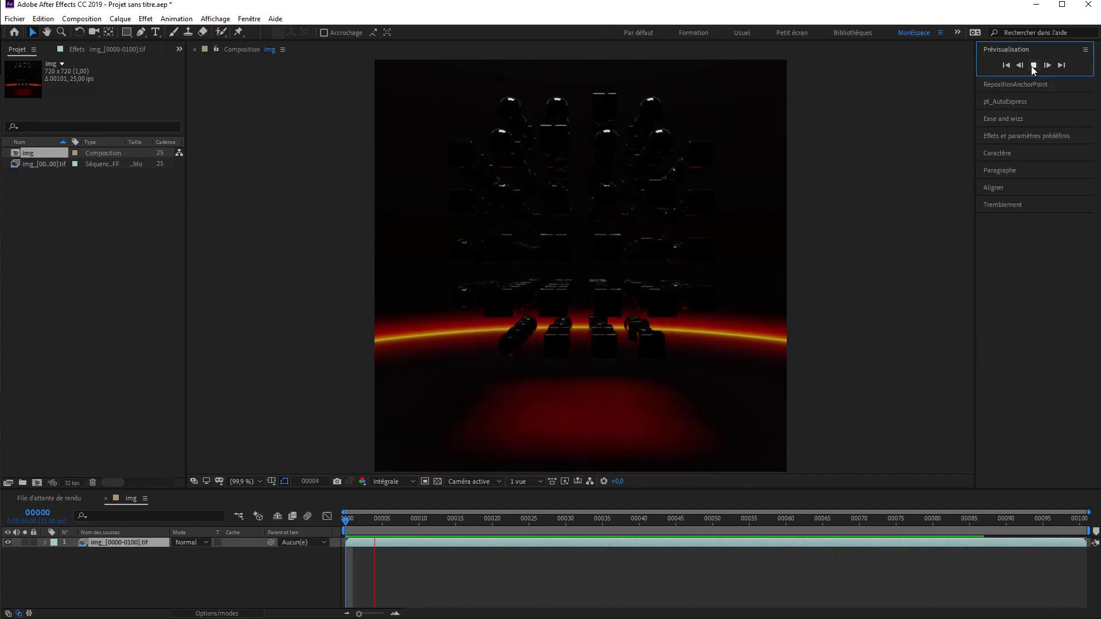
Apply the Deep Glow effect to the img_[0000-0100].tif layer and raise its Radius to 376 and Exposure to 3,47
click(999, 138)
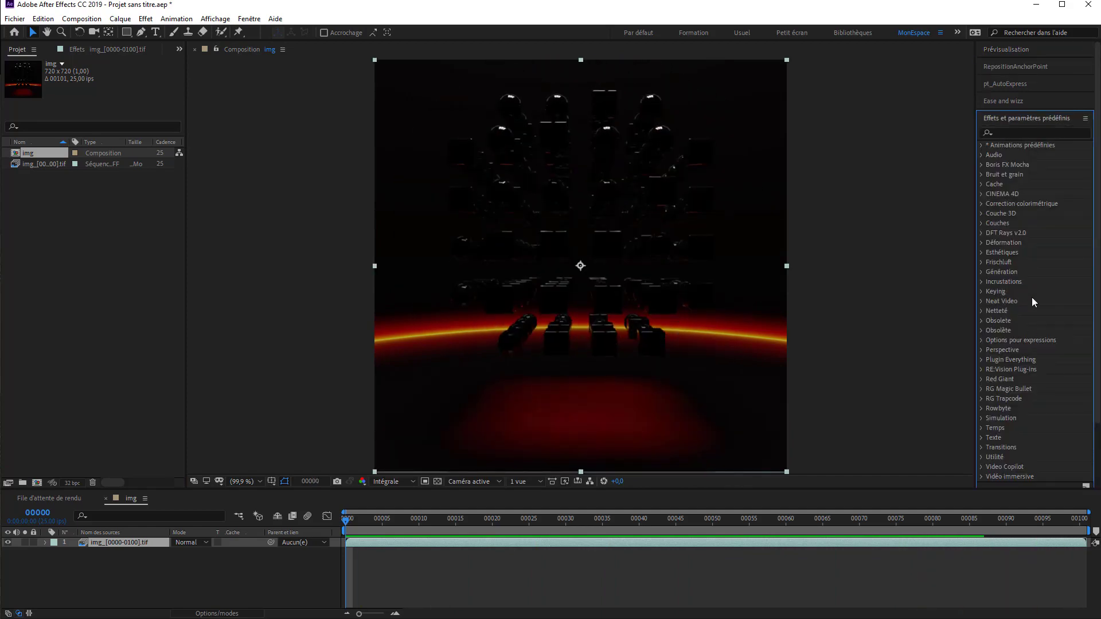
click(982, 359)
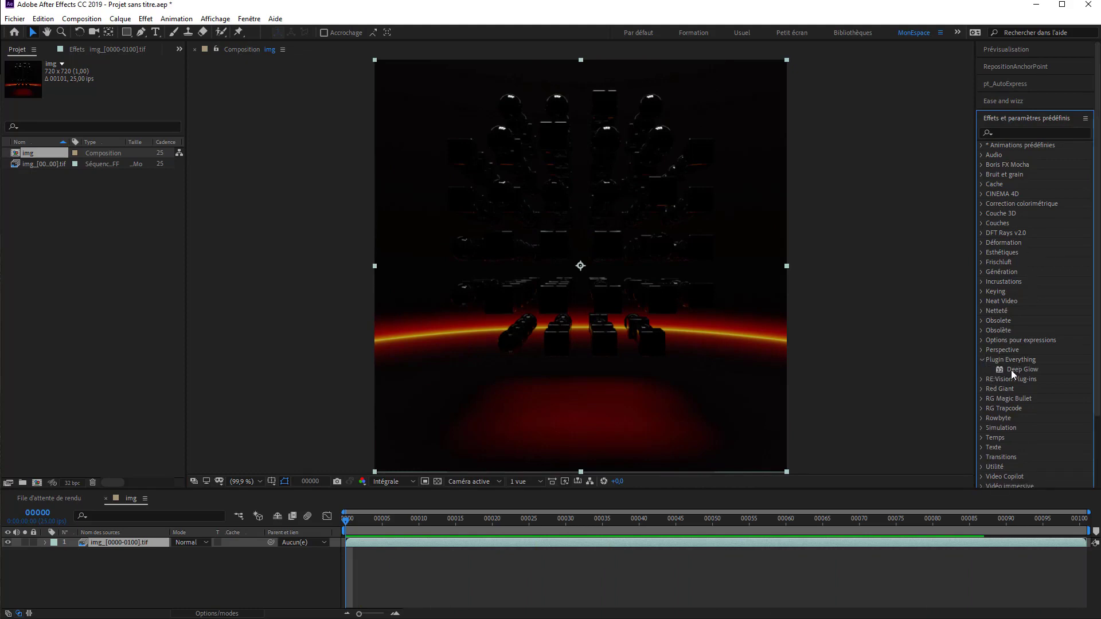
drag(1010, 369, 128, 545)
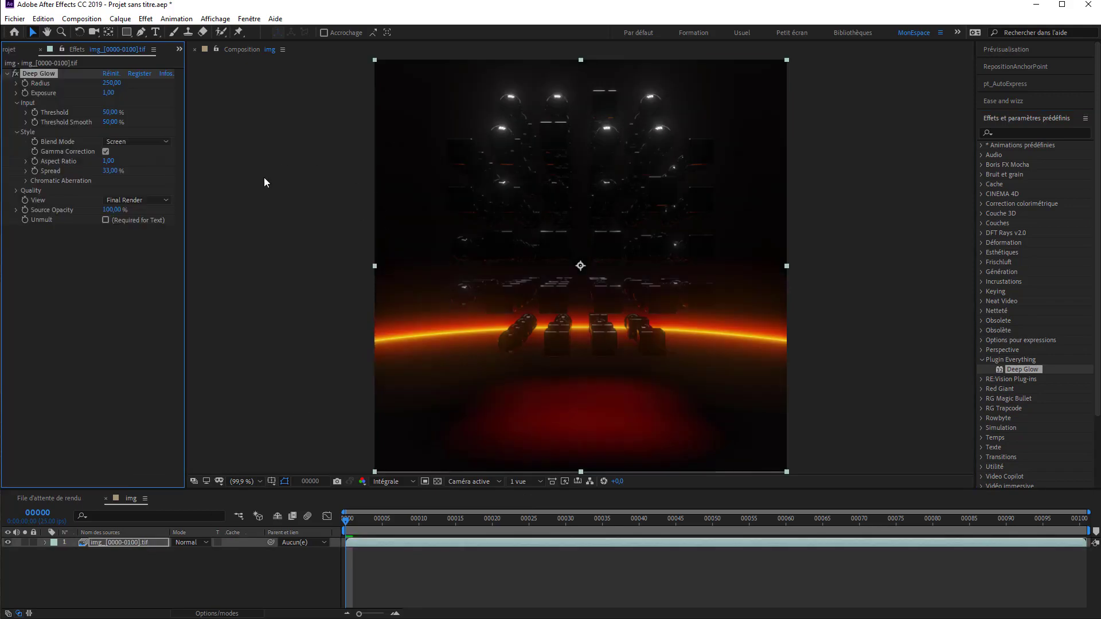
drag(107, 85, 159, 80)
drag(229, 78, 194, 82)
drag(61, 62, 2, 55)
drag(264, 91, 214, 82)
drag(125, 95, 227, 96)
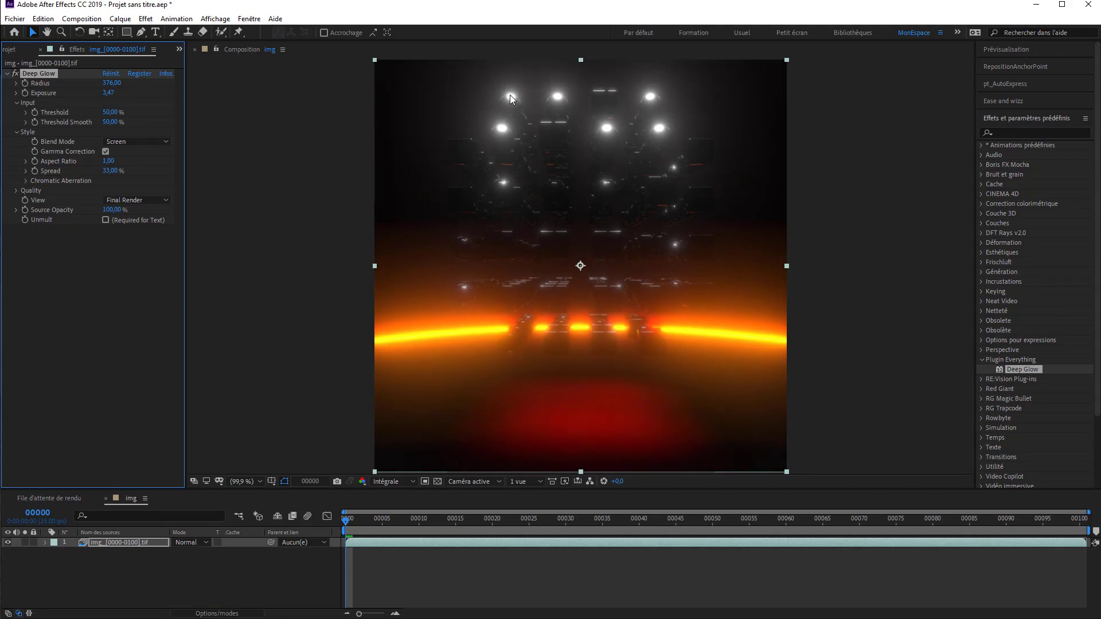
Try Deep Glow with Exposure 1,45 and Radius 212 while previewing the animation, and remove the effect from the layer
click(1006, 49)
click(1034, 67)
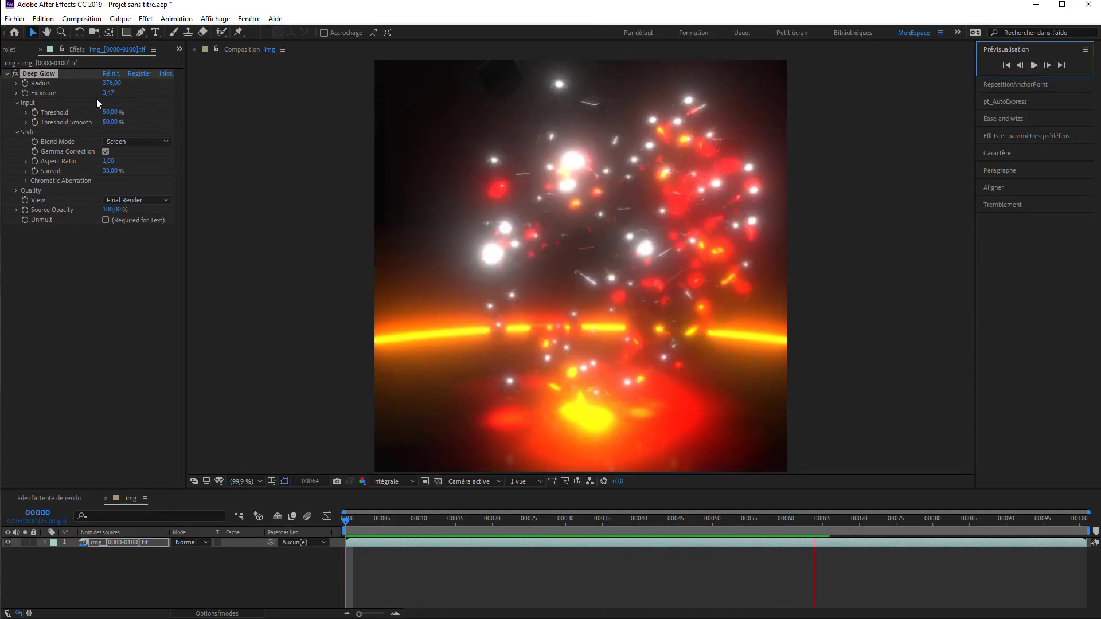
drag(109, 93, 67, 99)
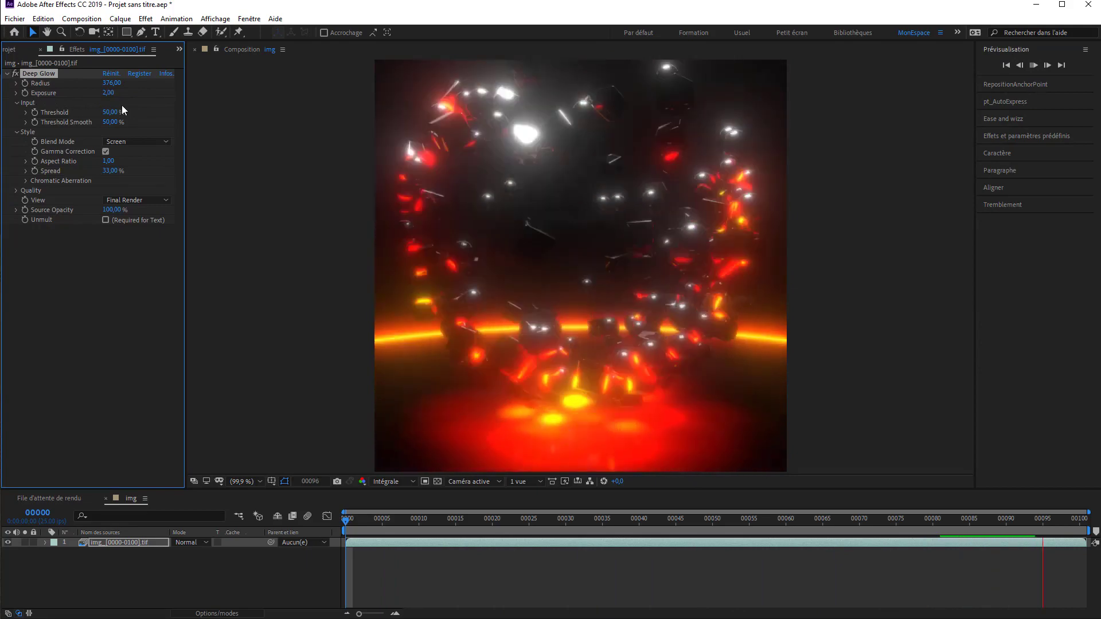
drag(107, 93, 80, 91)
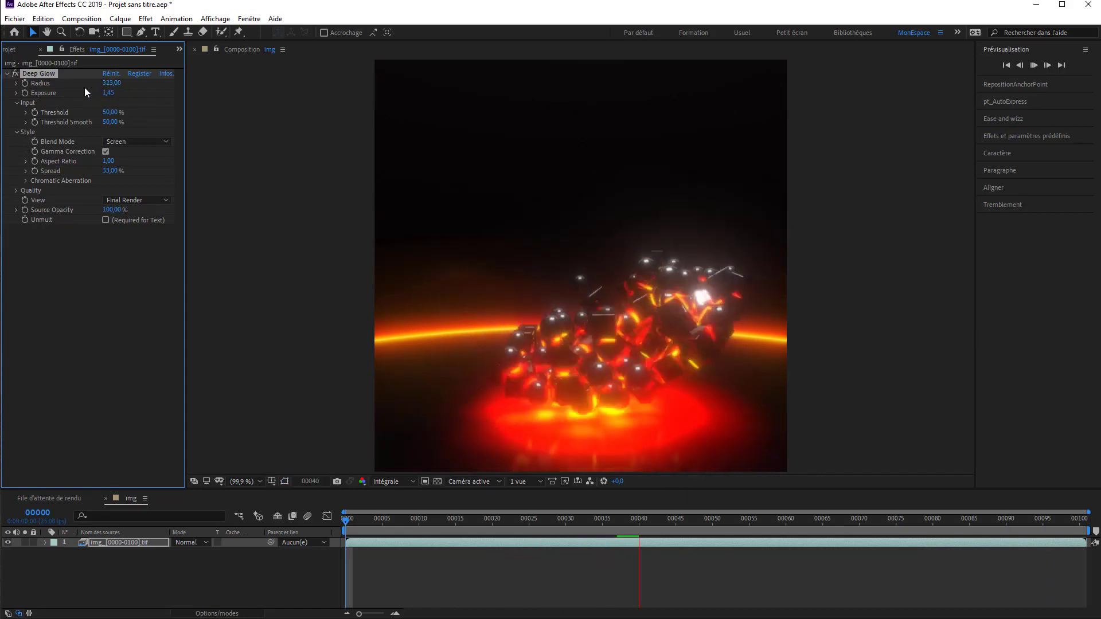
drag(105, 85, 47, 87)
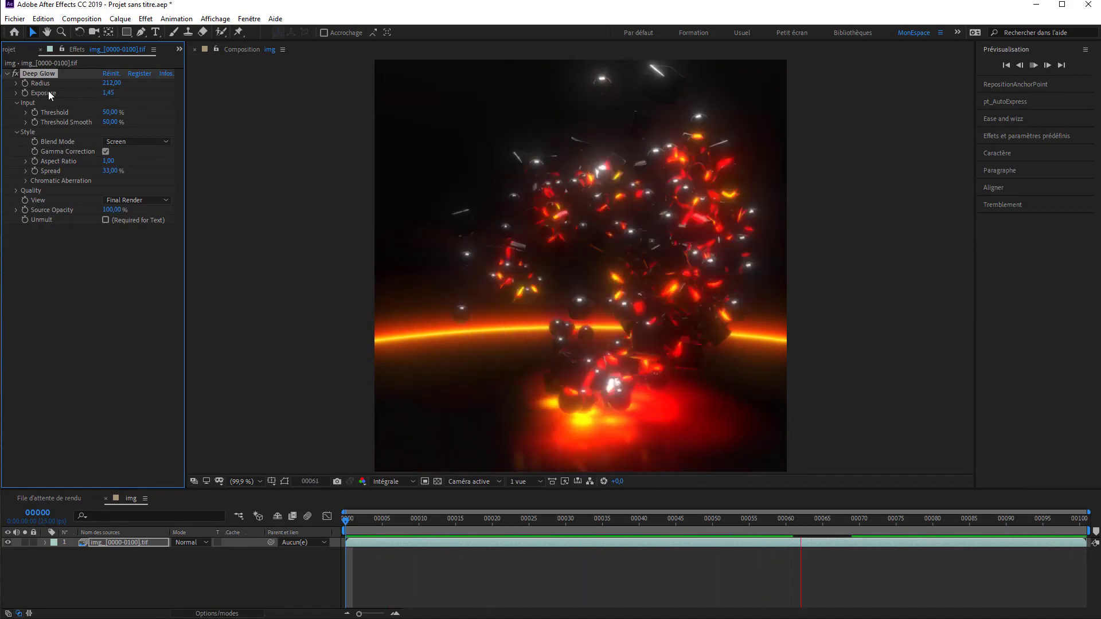
key(Delete)
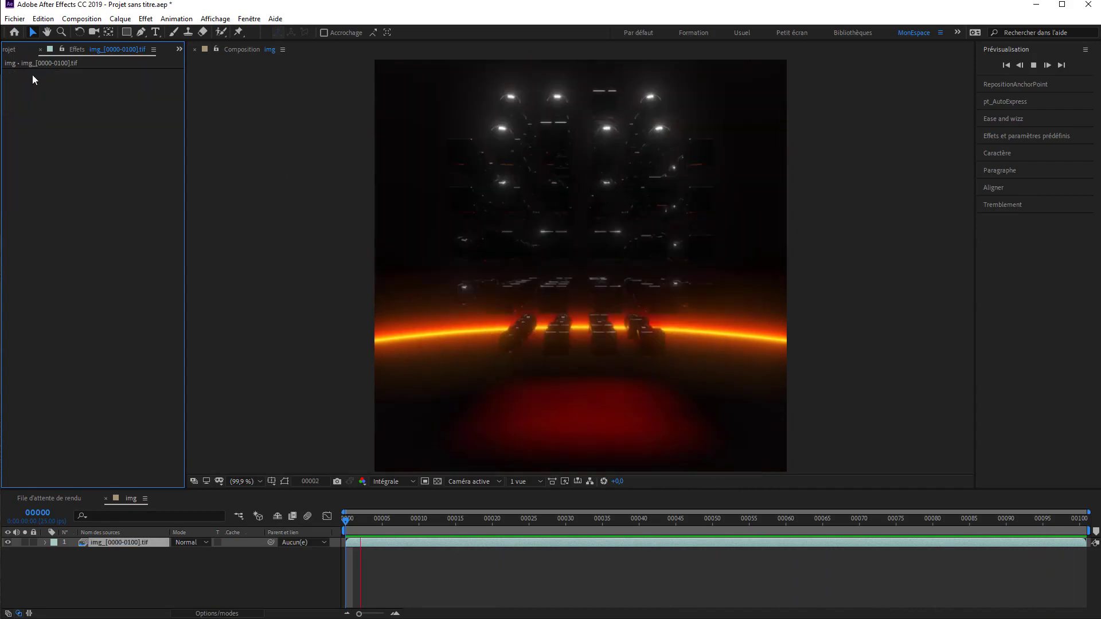
Search the effects for "lueur" and apply Lueur diffuse to the img_[0000-0100].tif layer
click(1017, 134)
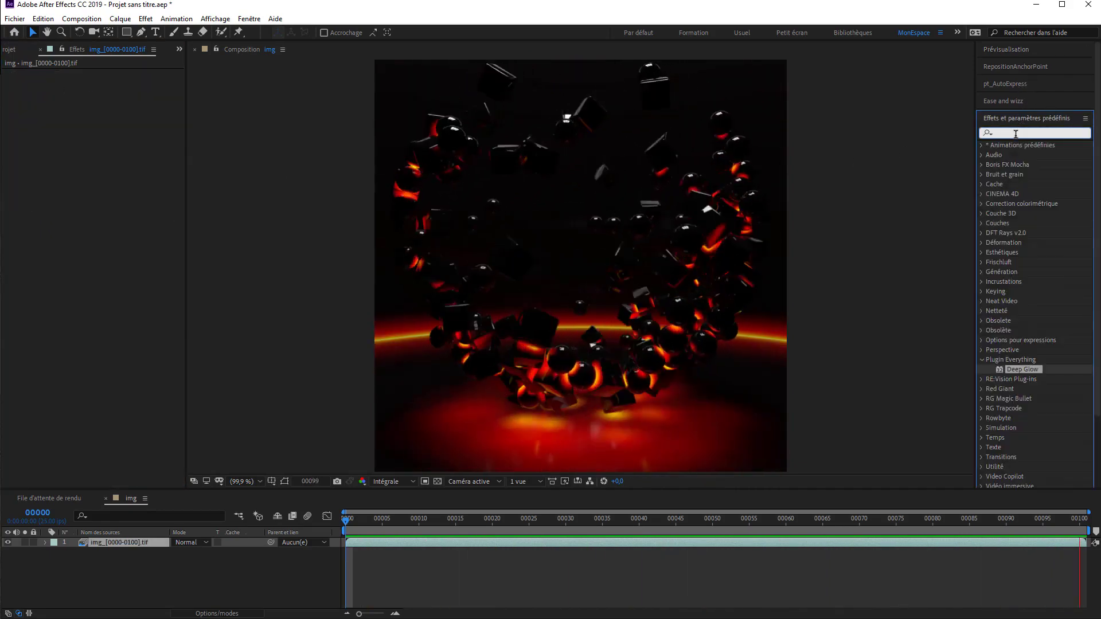
text(lueu)
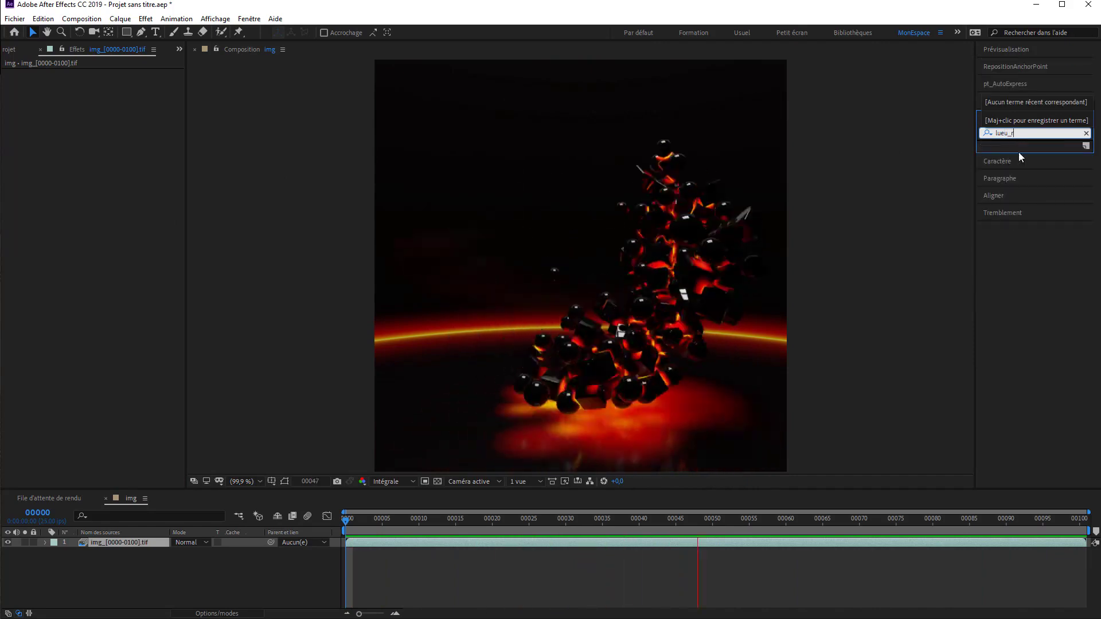
text(r)
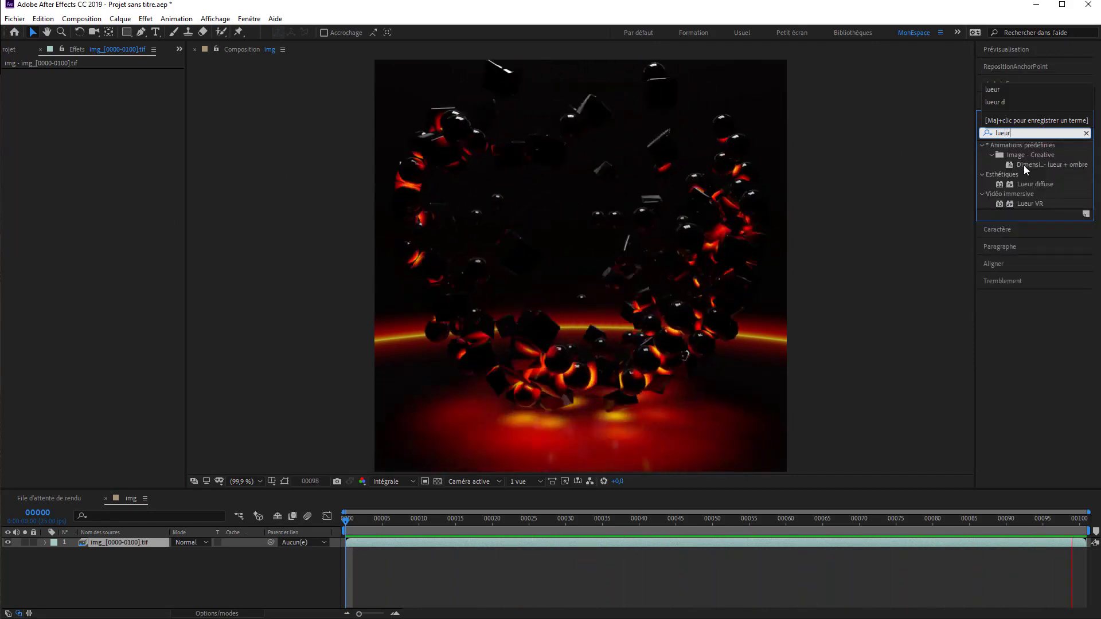
click(1024, 184)
drag(193, 291, 65, 281)
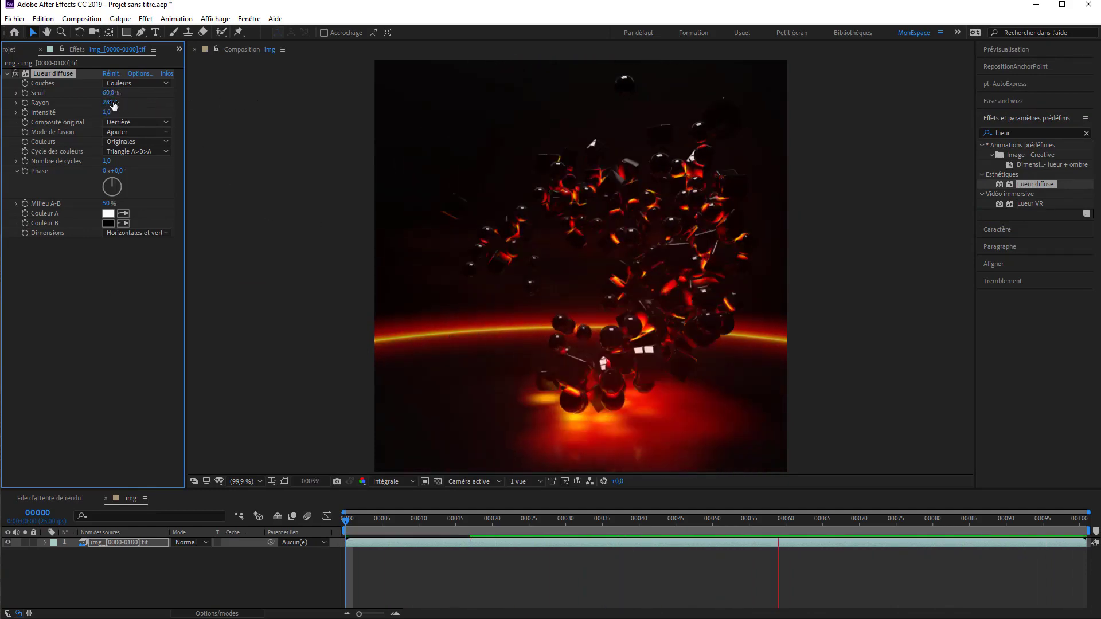
Set the Lueur diffuse threshold (Seuil) to 80 % and its radius (Rayon) to 122
drag(110, 102, 183, 101)
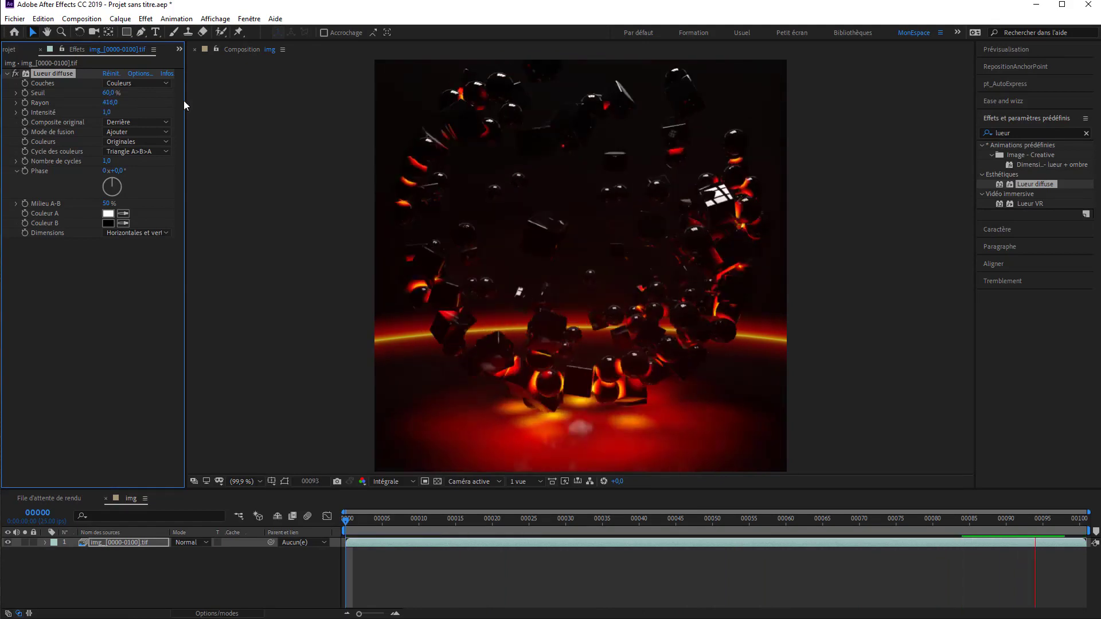
drag(111, 93, 188, 87)
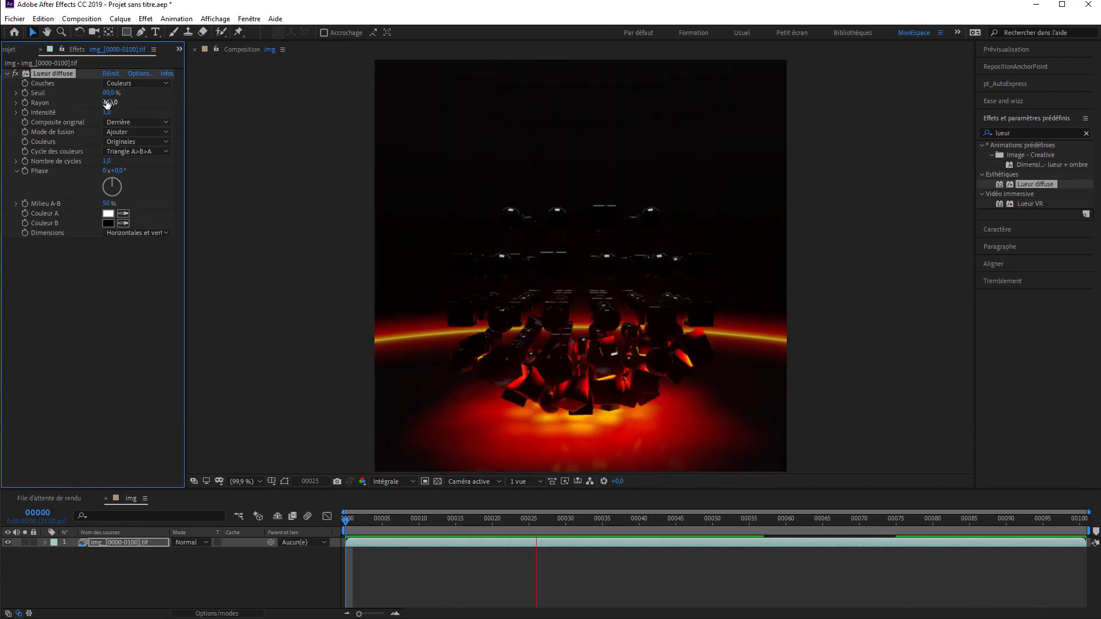
drag(110, 103, 3, 109)
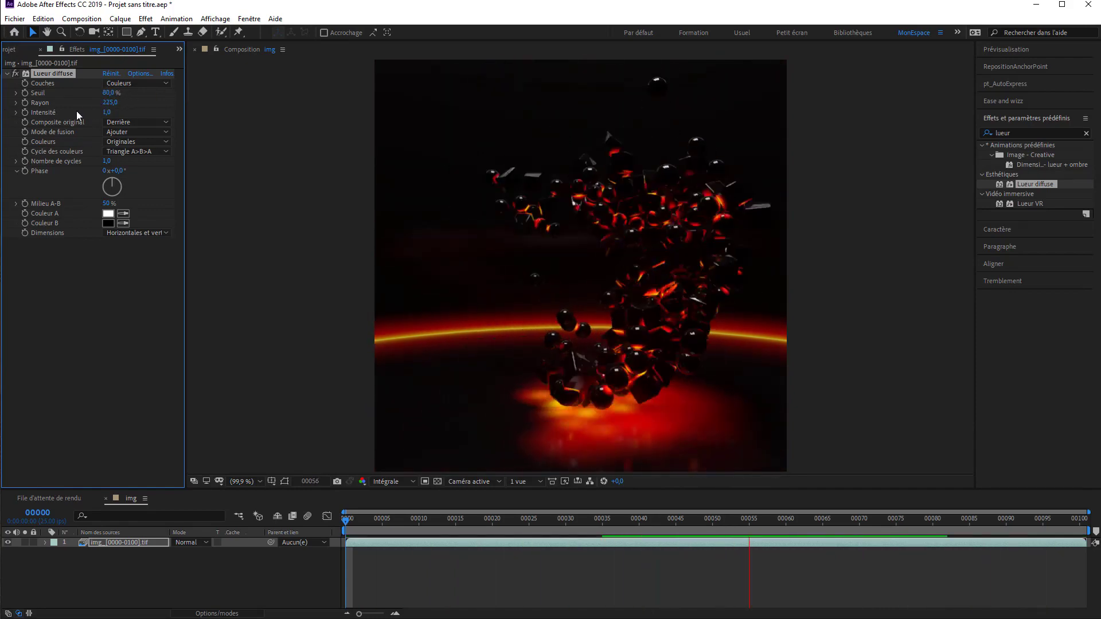
drag(106, 103, 60, 104)
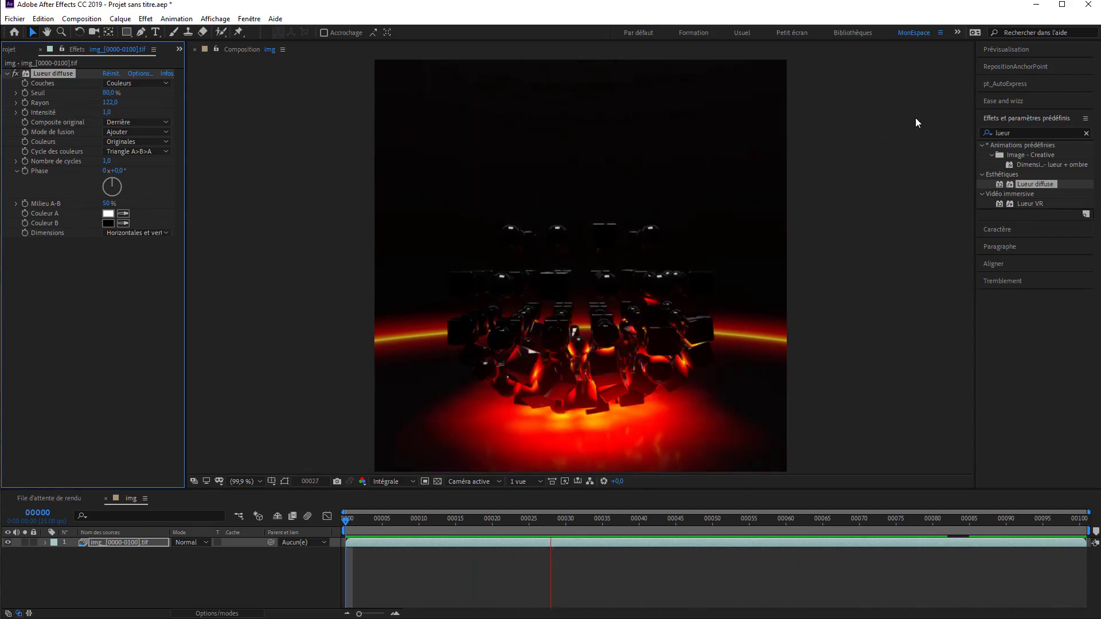
Stop the preview, scrub the timeline to frame 47, and replay the animation to check the glow
click(993, 49)
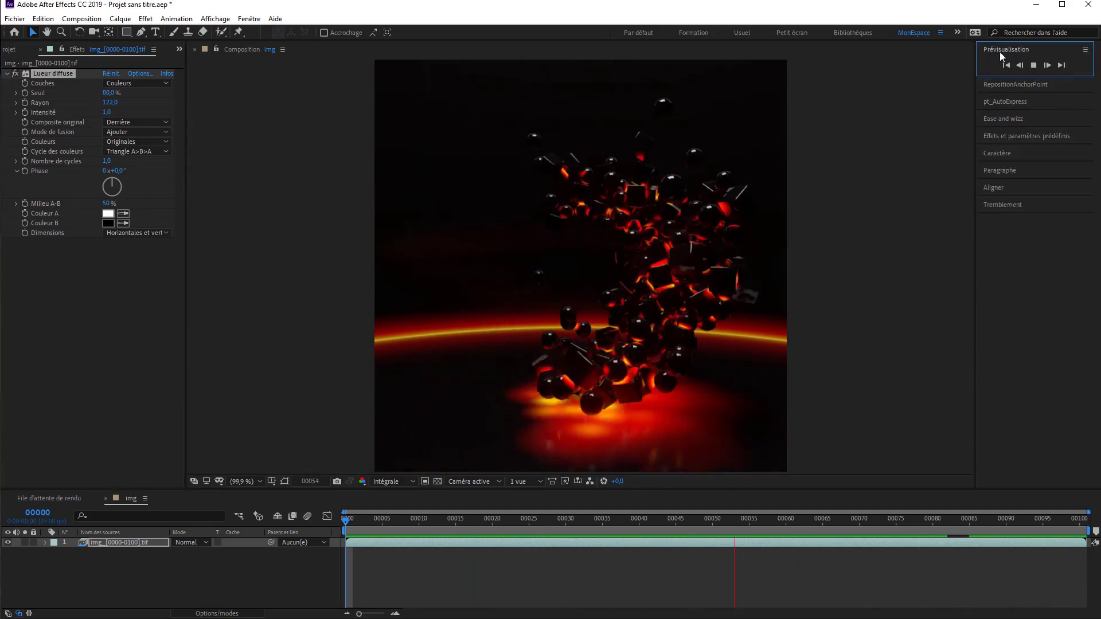
click(1036, 66)
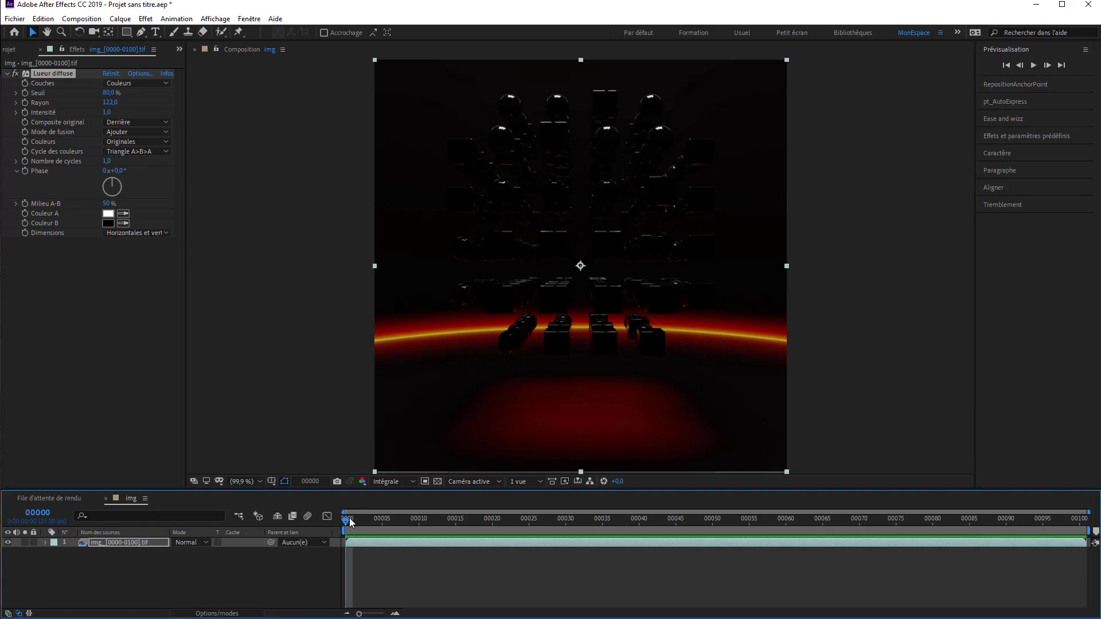
drag(388, 522, 690, 475)
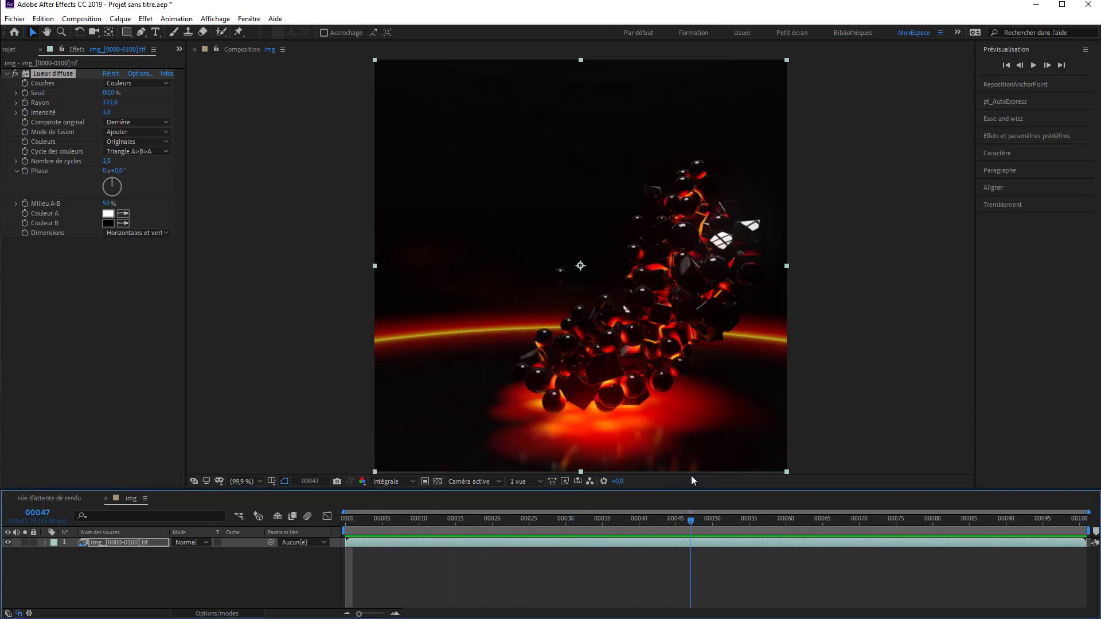
click(1033, 65)
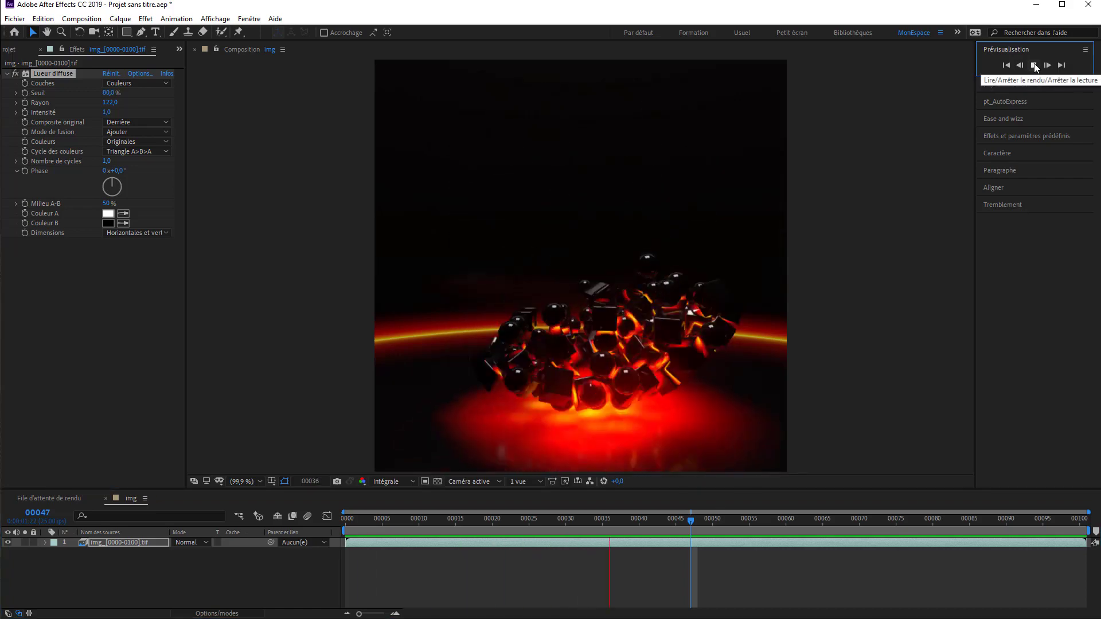